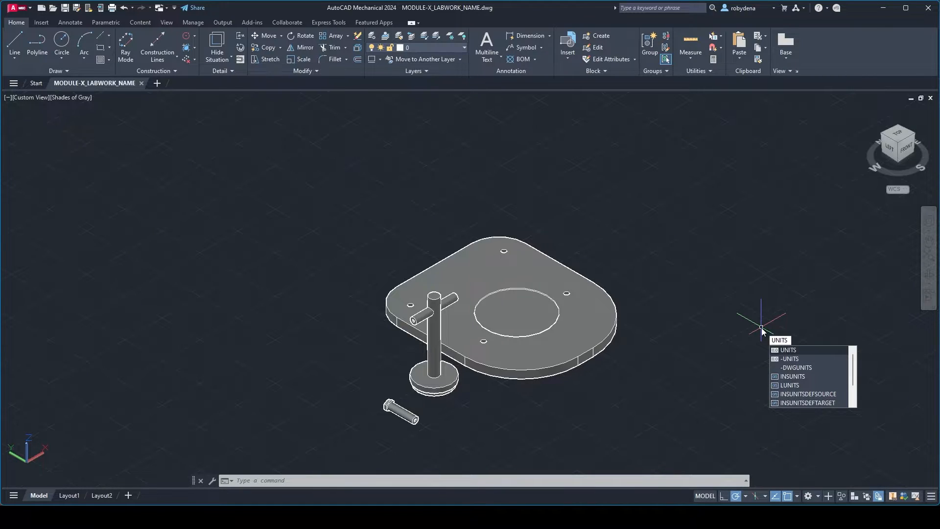
- Set the drawing units to Decimal length type and Millimeters as the insertion scale
left_click(788, 350)
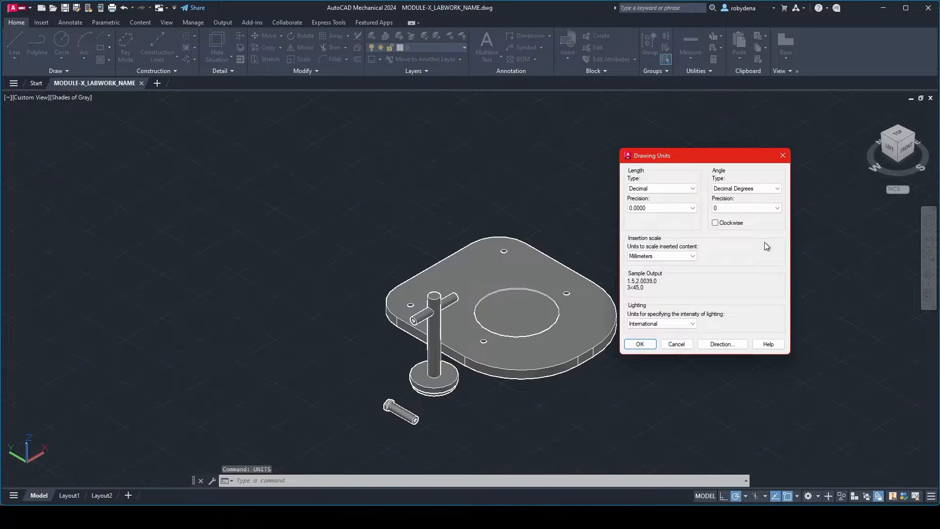
left_click(659, 193)
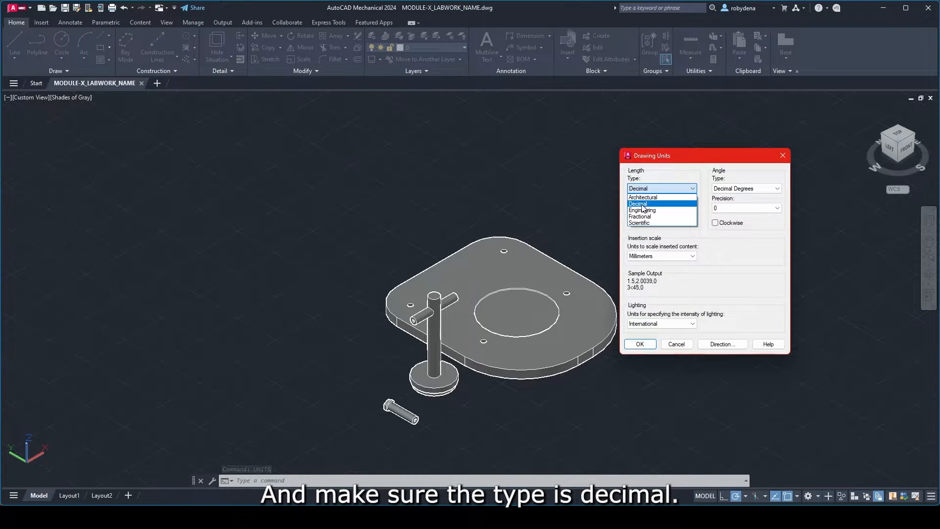
left_click(645, 207)
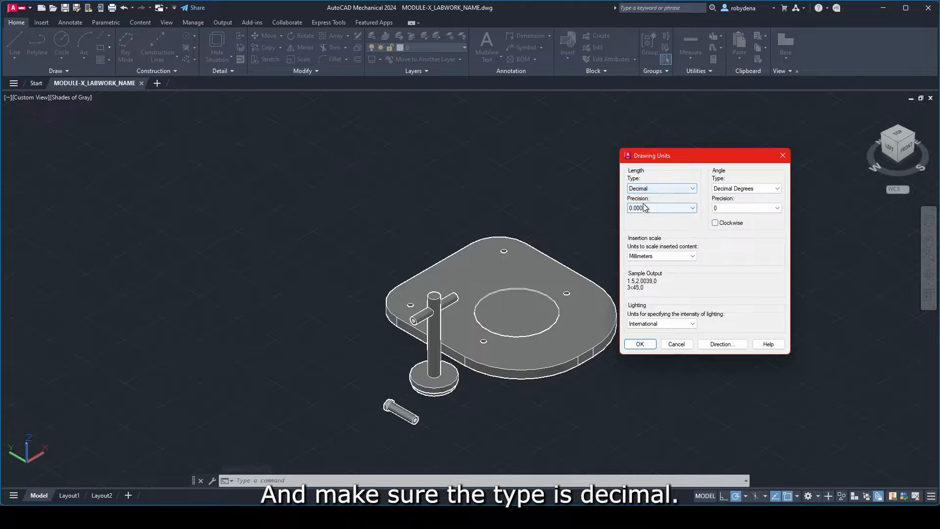
left_click(668, 255)
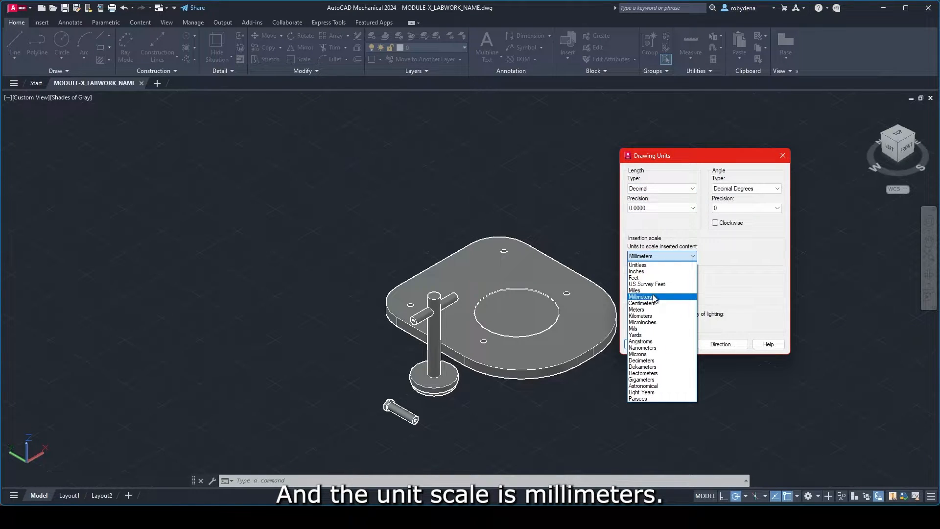
left_click(653, 294)
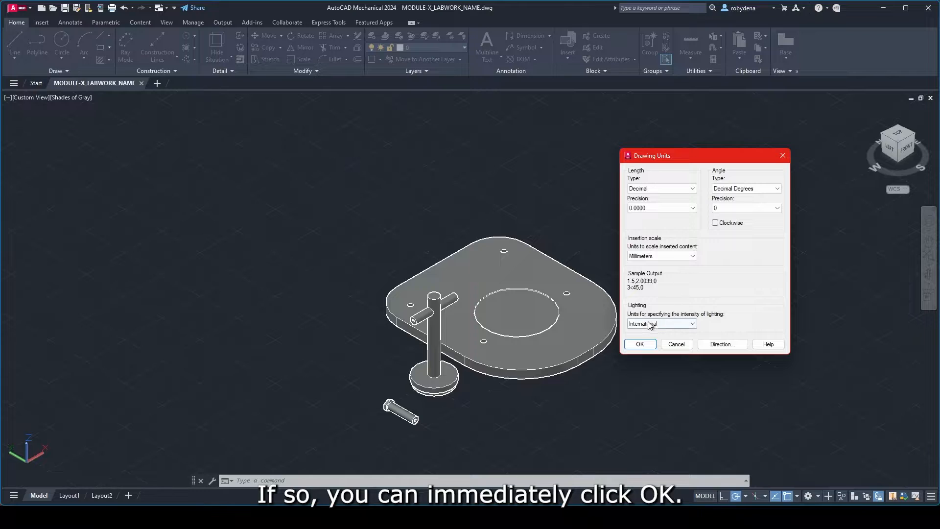
left_click(641, 345)
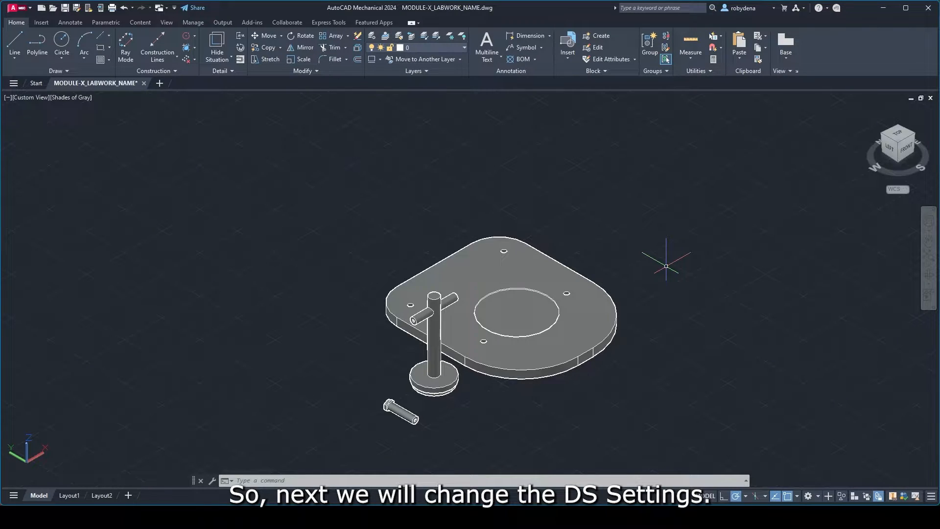
- Check the active object snap modes in the drafting settings and accept them
type("DS")
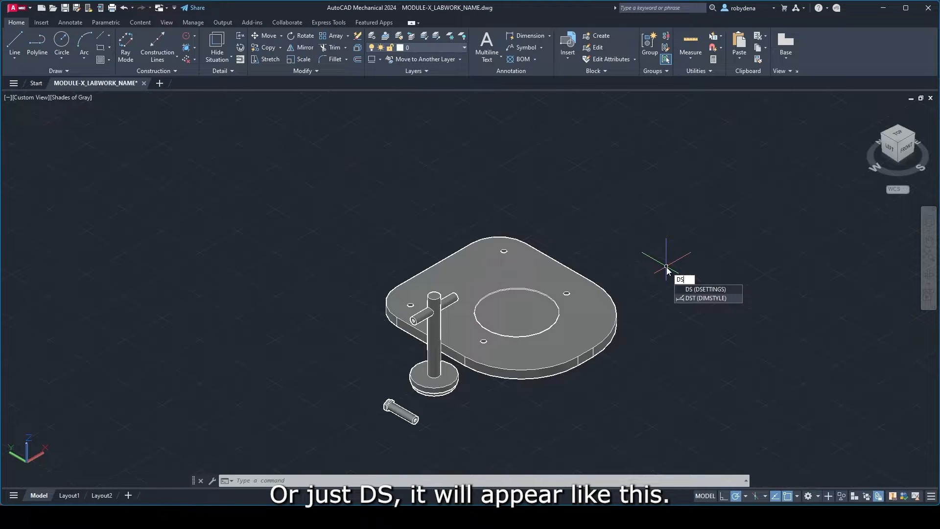
left_click(693, 289)
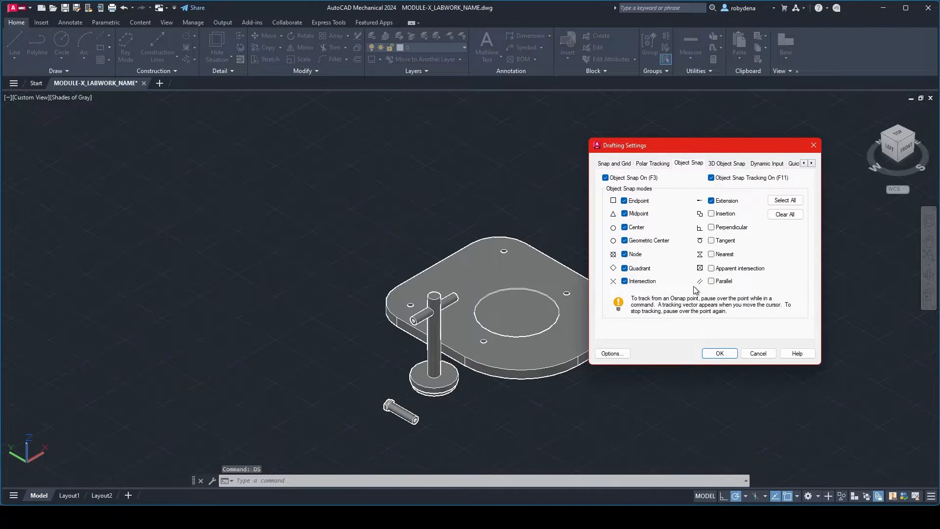
left_click(623, 164)
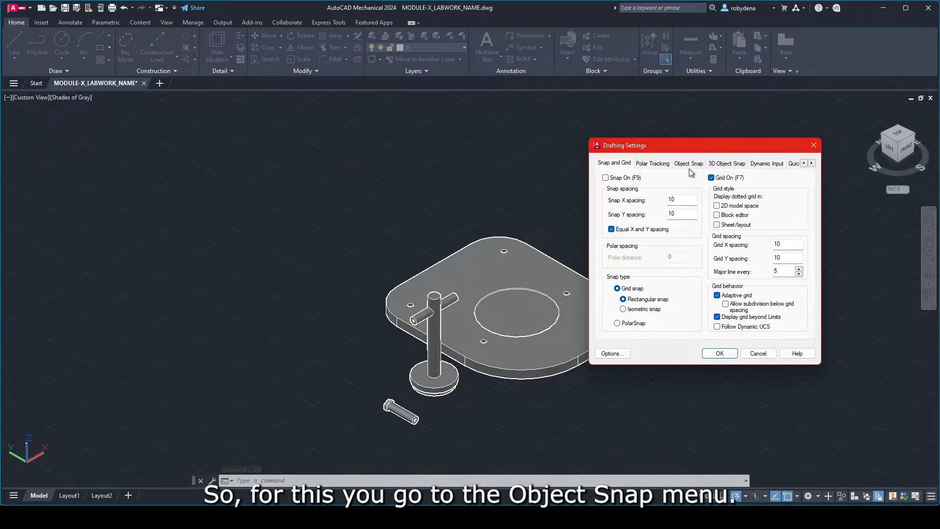
left_click(690, 163)
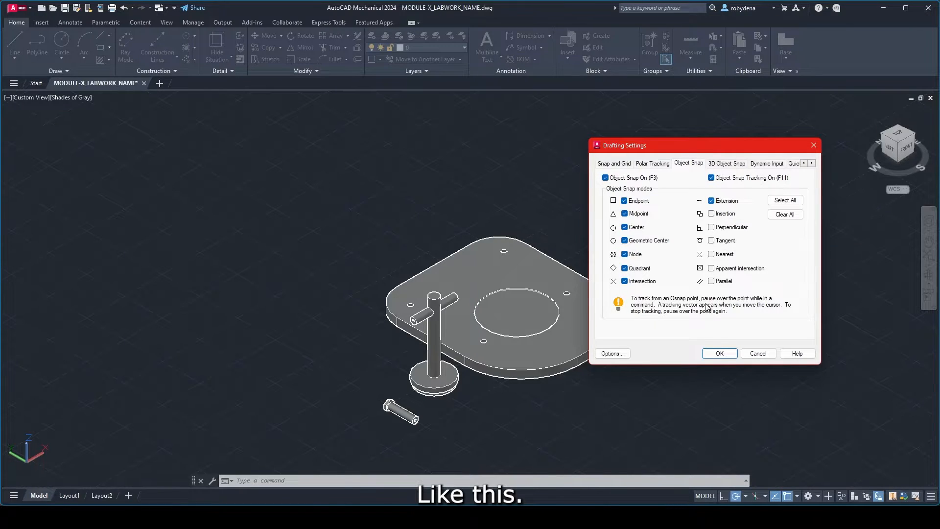
left_click(721, 353)
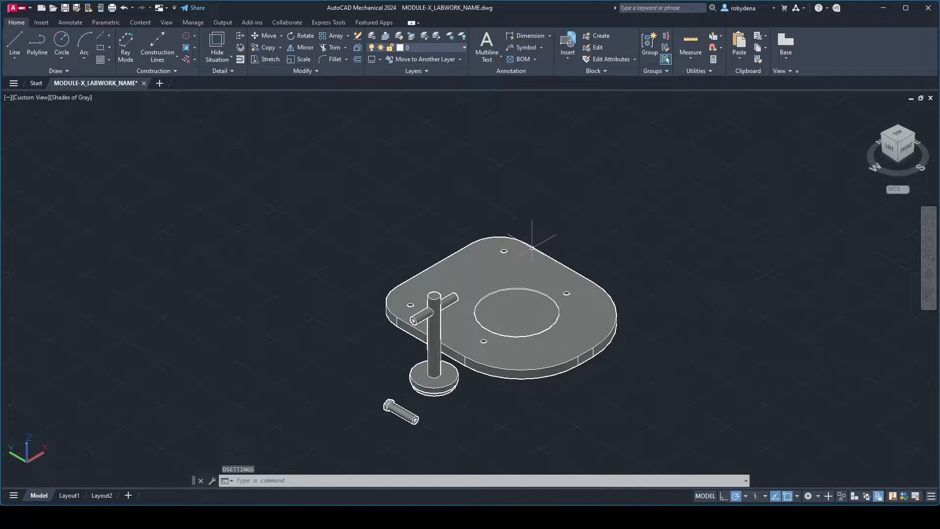
- Delete the Layout2 layout from the drawing
right_click(104, 496)
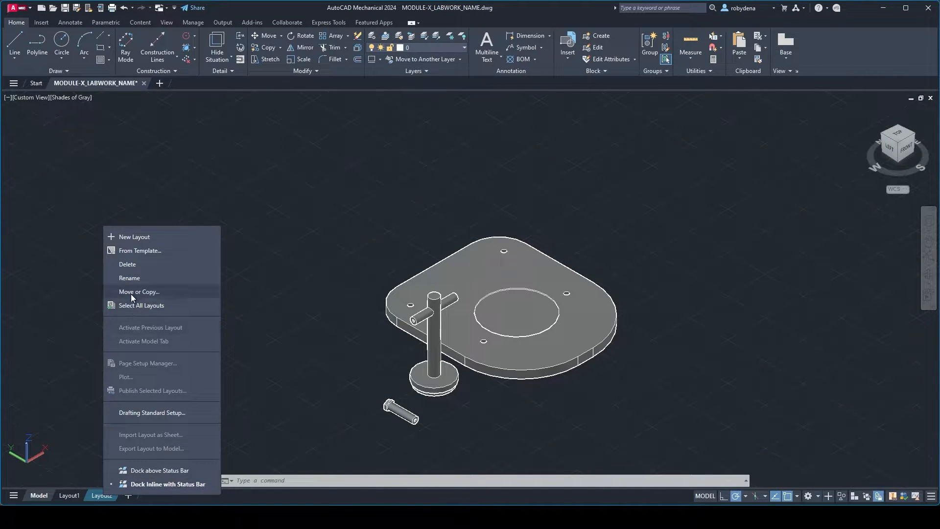
left_click(139, 264)
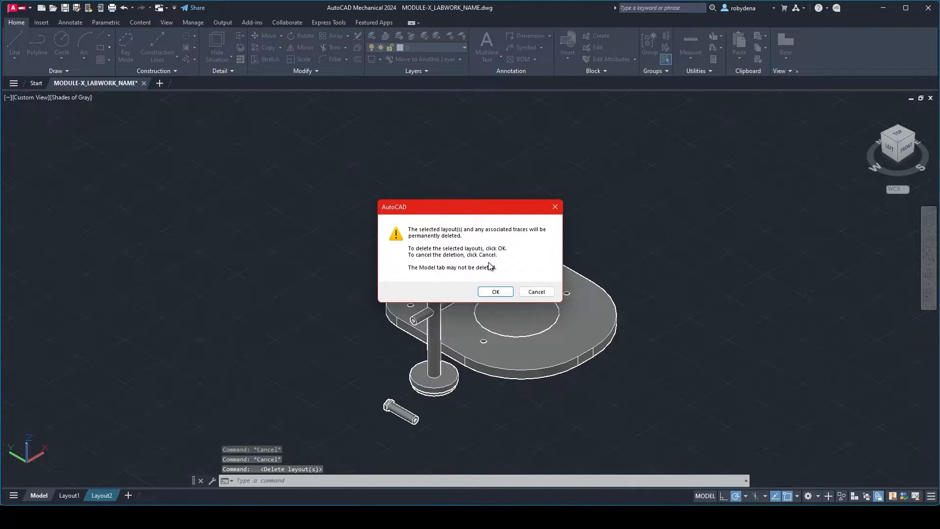
left_click(494, 292)
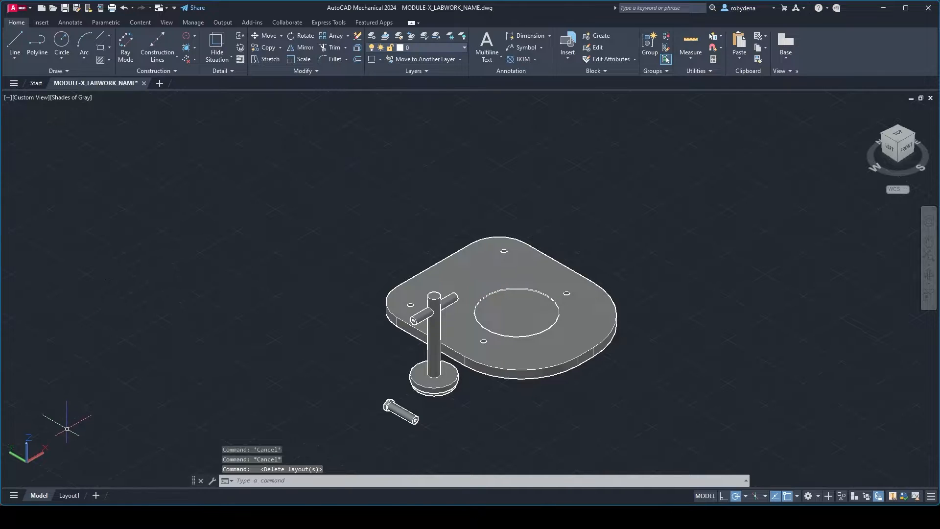
- Modify the page setup of Layout1 to use the DWG To PDF.pc3 plotter
left_click(71, 495)
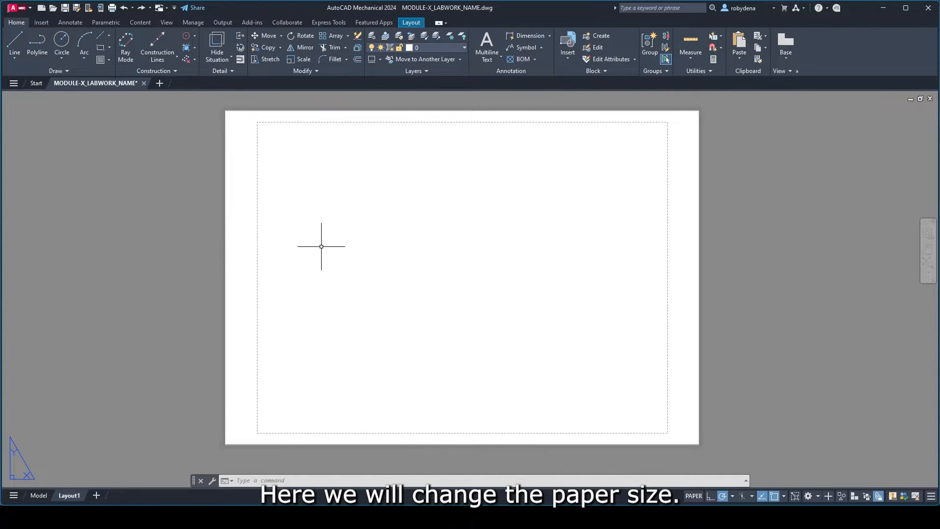
left_click(412, 23)
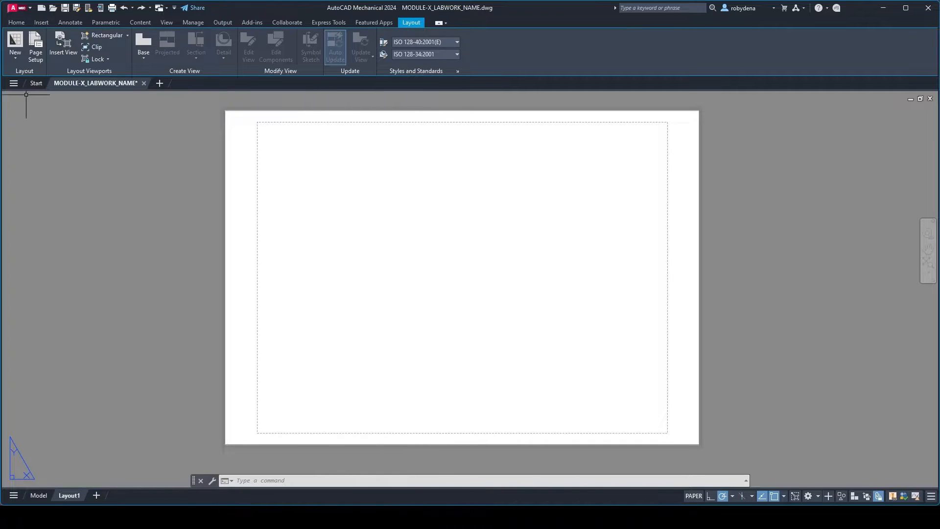
left_click(39, 44)
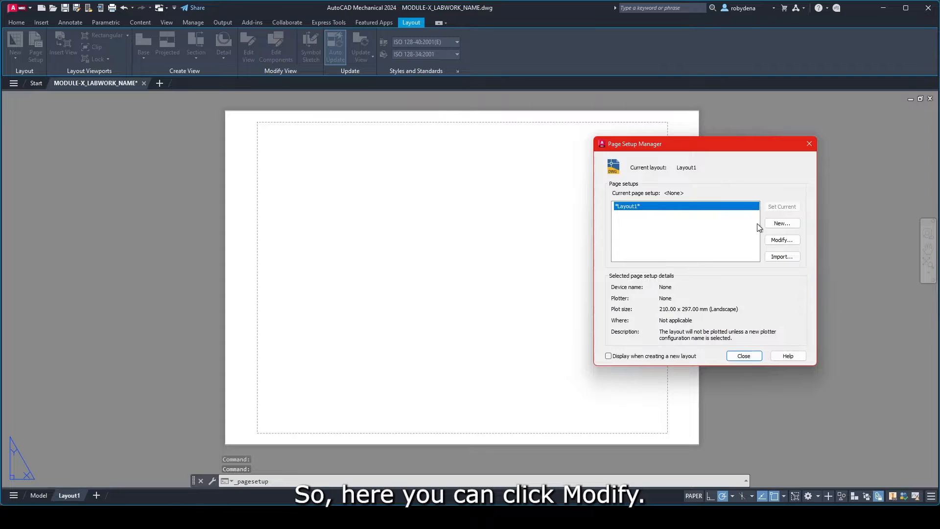
left_click(776, 240)
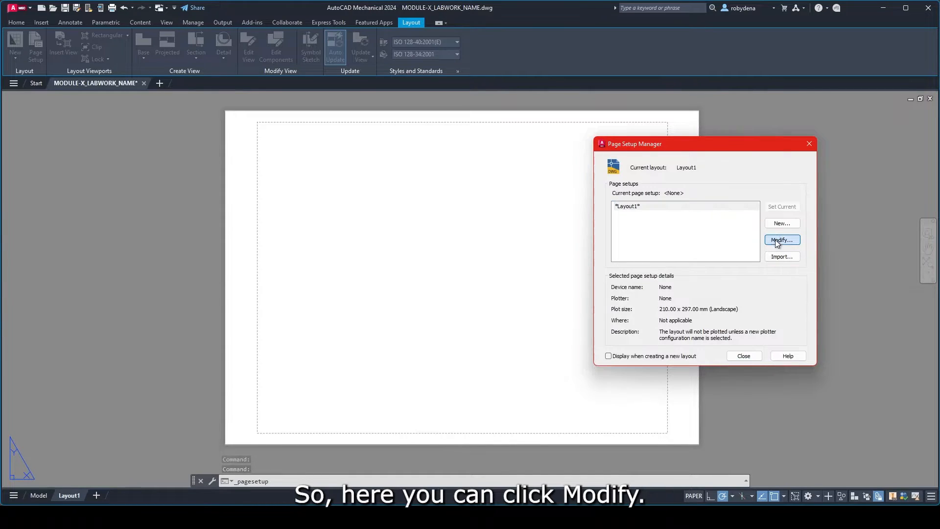
left_click(642, 186)
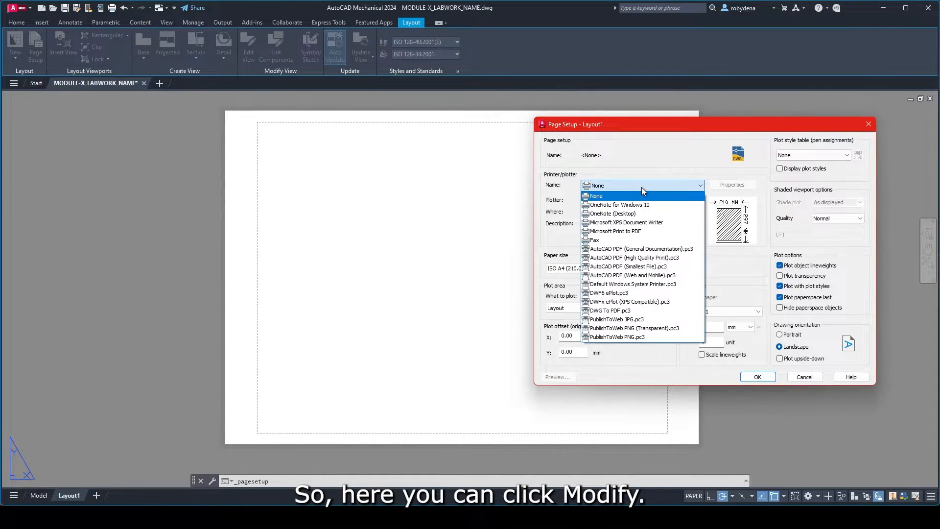
left_click(624, 310)
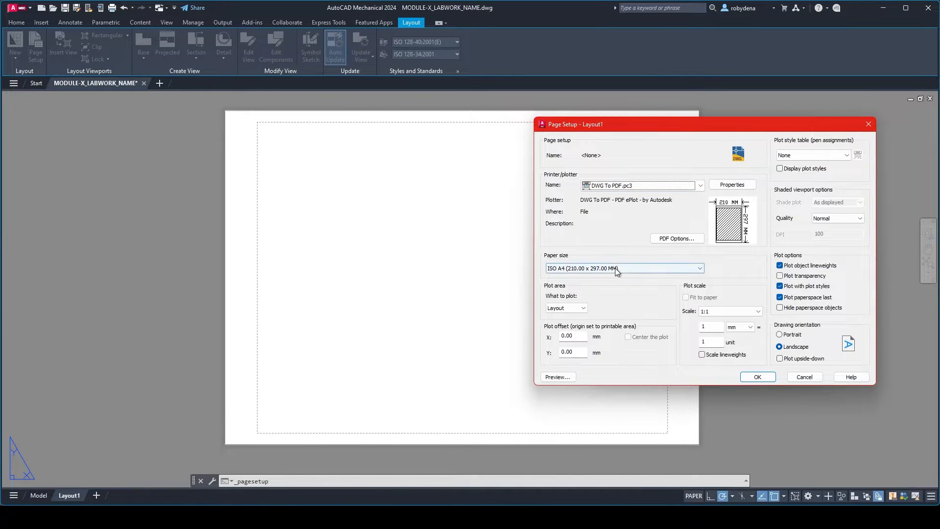
- Set Layout1's paper size to ISO full bleed A3 (420.00 x 297.00 MM) and finish the page setup
left_click(601, 270)
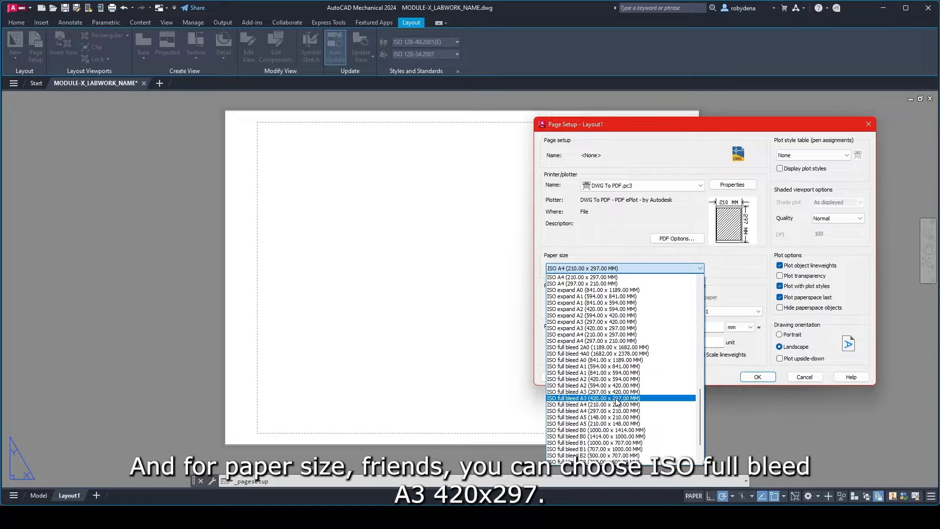
left_click(616, 398)
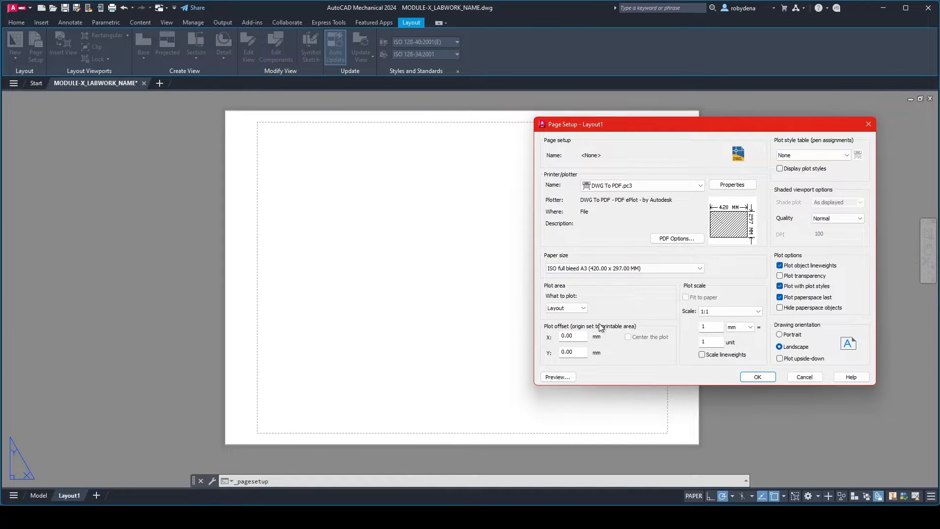
left_click(761, 377)
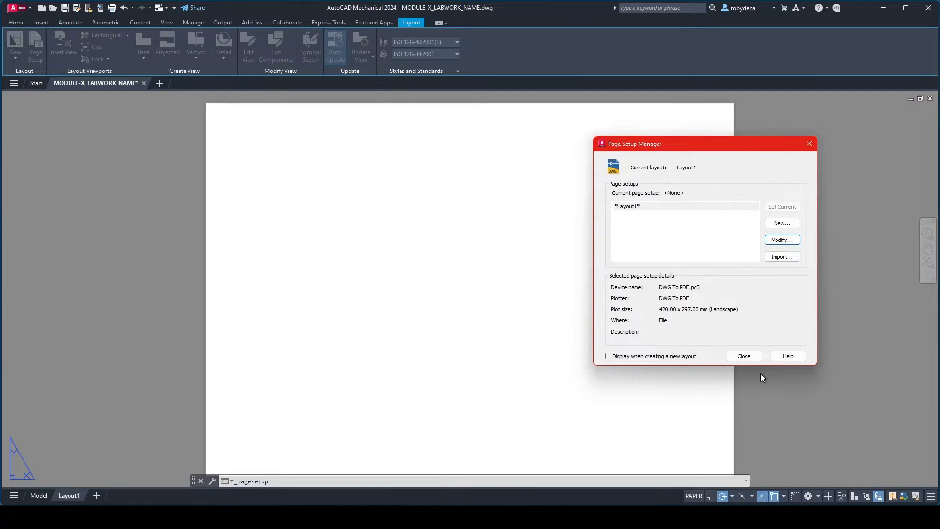
left_click(749, 354)
- Insert the TITLE BLOCK block into Layout1 at insertion point 0,0, leaving its attribute values at their defaults
middle_click_drag(430, 250, 476, 218)
scroll(472, 216, "down", 2)
scroll(477, 220, "up", 2)
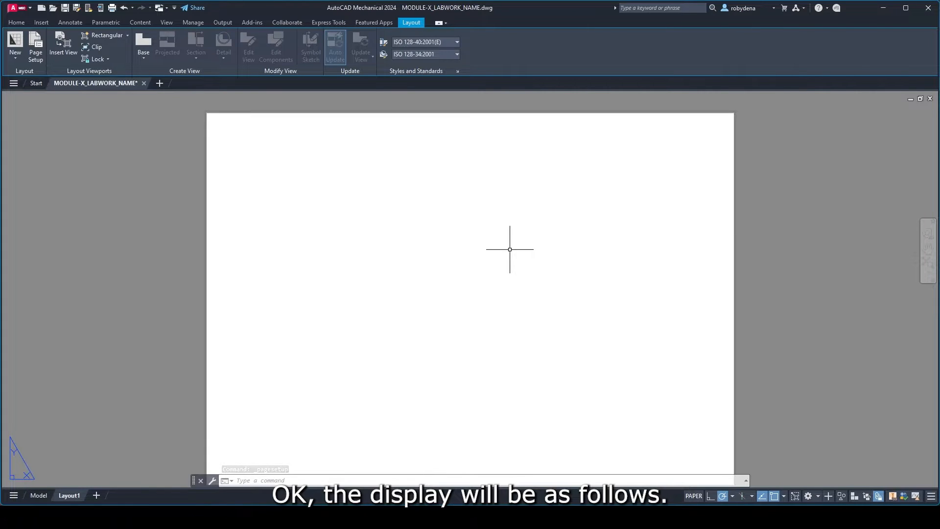
mouse_move(508, 248)
middle_mouse_down()
mouse_move(503, 206)
mouse_move(502, 233)
middle_mouse_up()
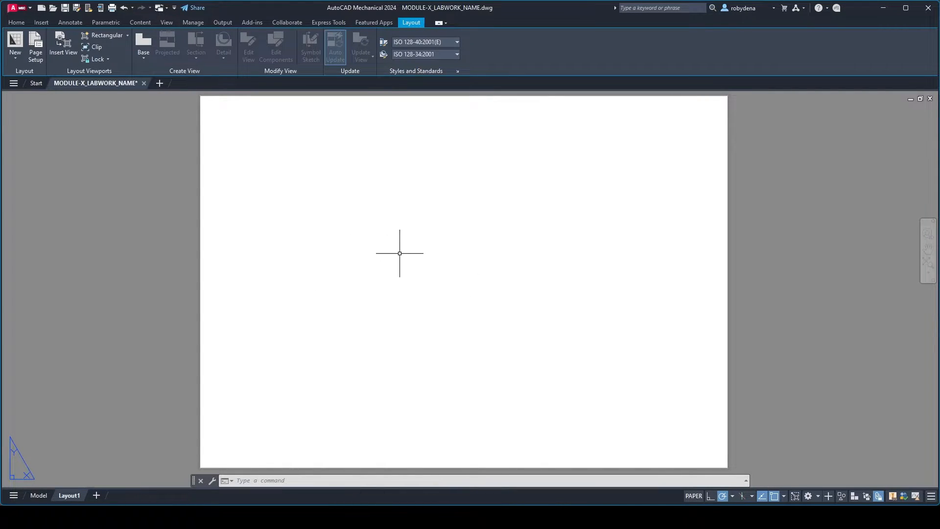
left_click(42, 21)
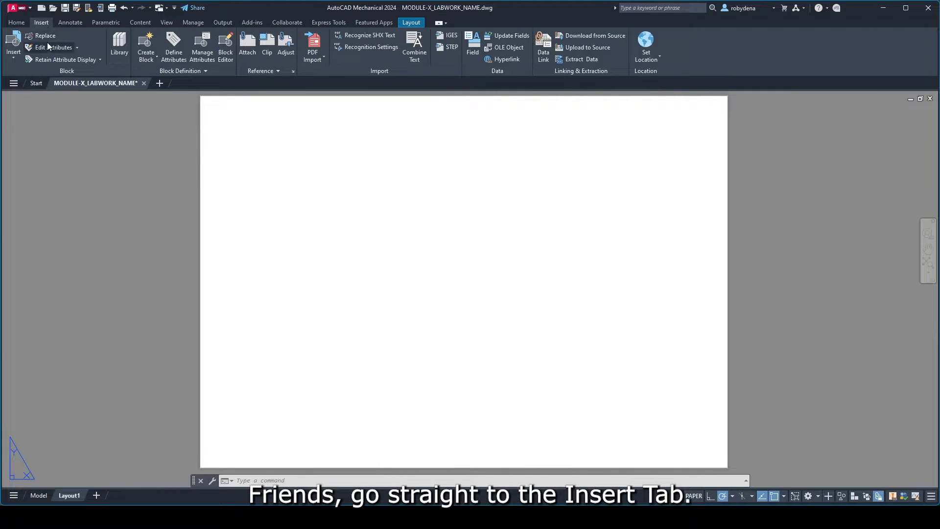
left_click(11, 51)
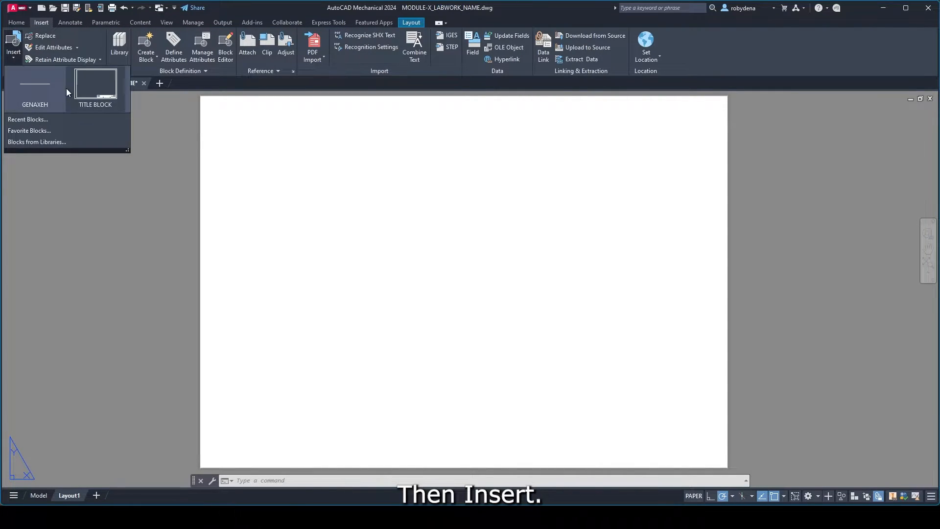
left_click(95, 87)
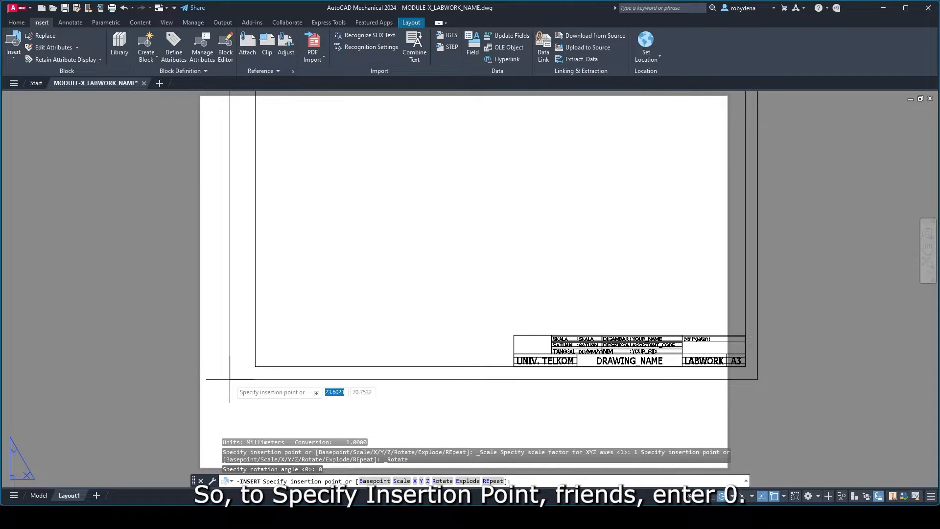
type("0")
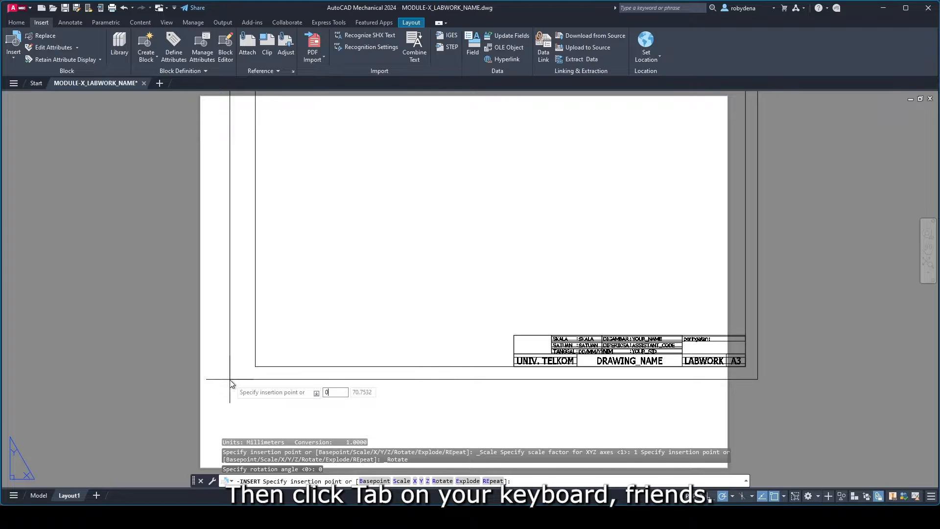
key("Tab")
type("0")
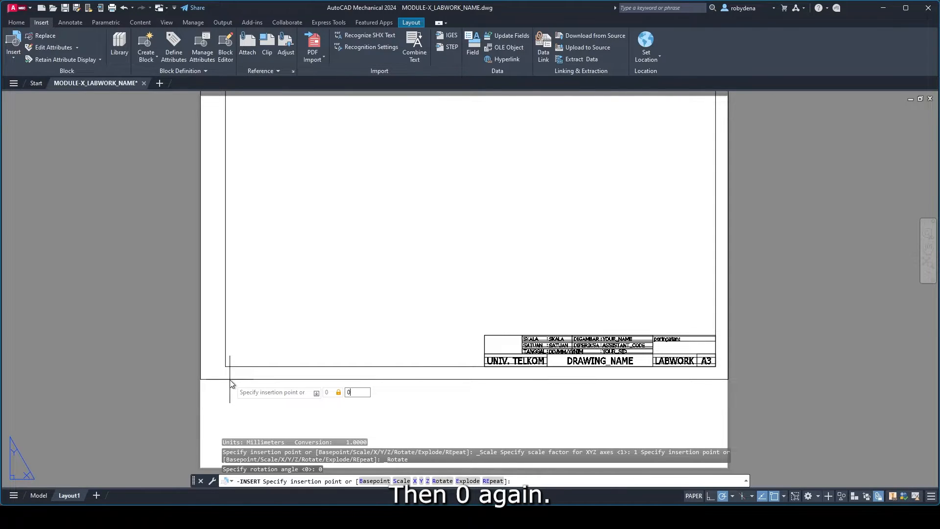
key("Return")
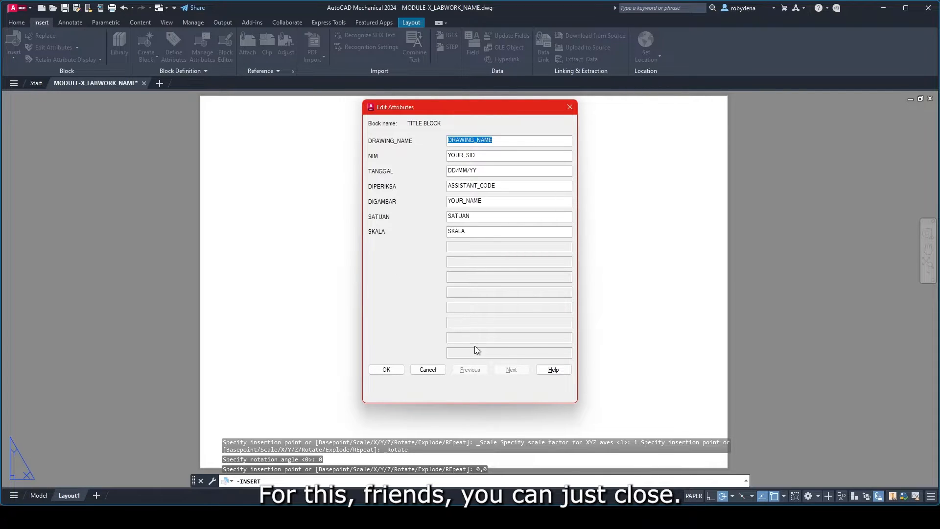
left_click(428, 369)
- Open the inserted title block on Layout1 in the Block Editor
middle_click_drag(592, 351, 572, 340)
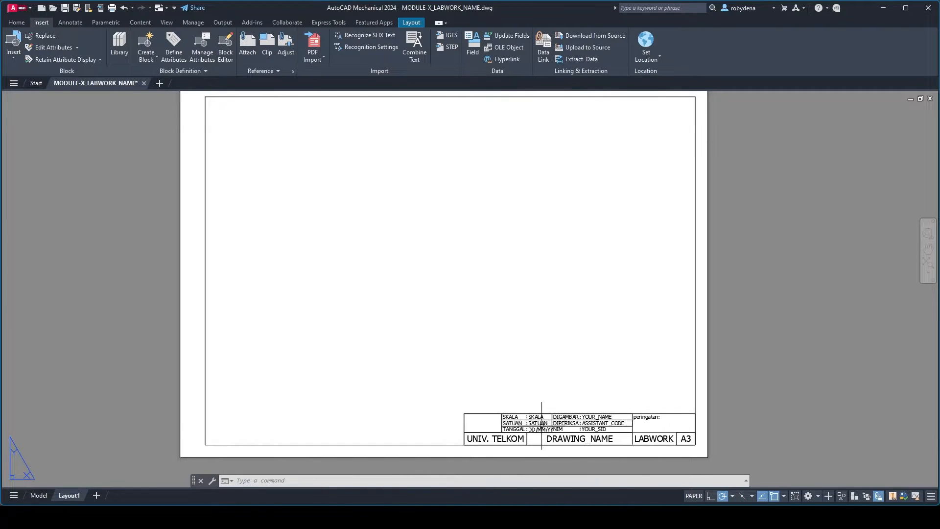
left_click(555, 428)
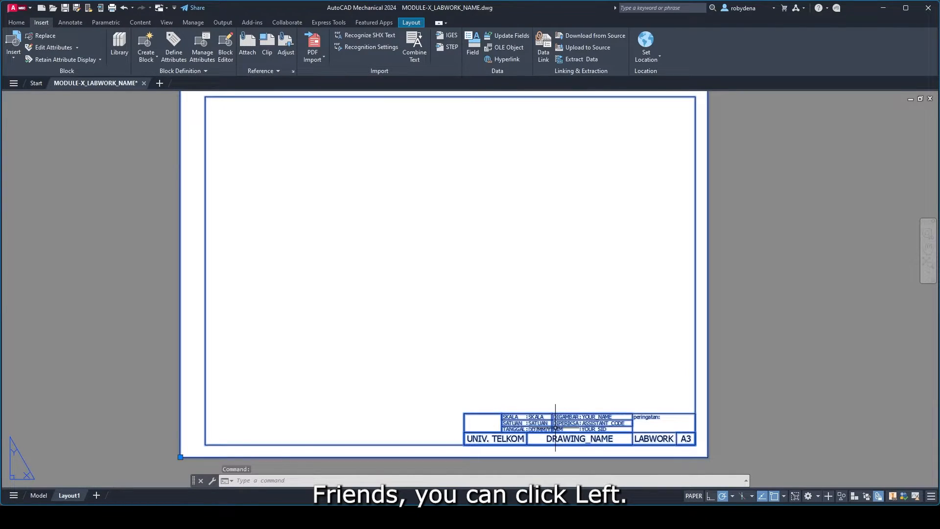
right_click(556, 430)
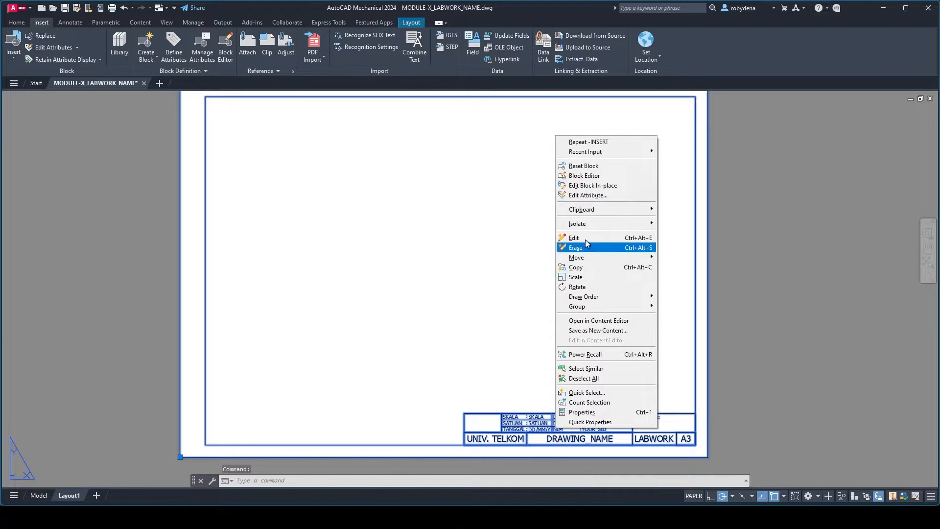
left_click(586, 176)
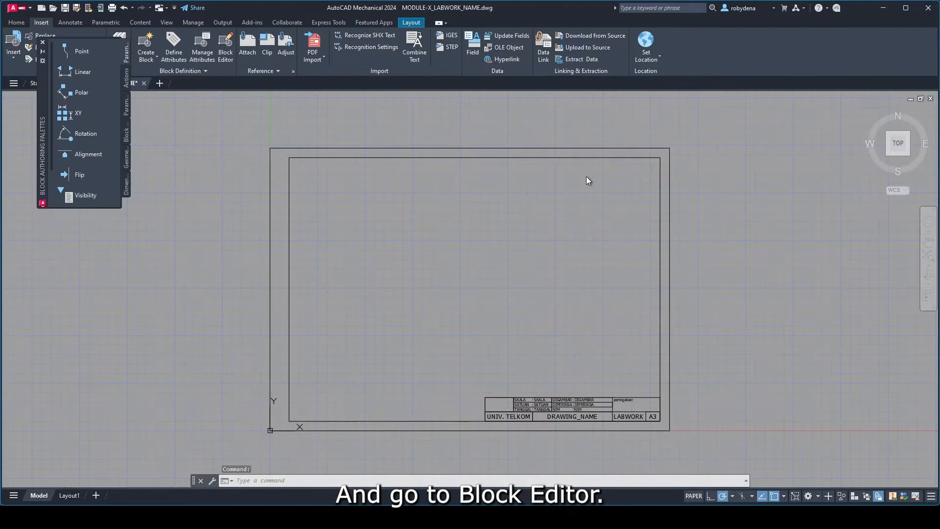
- Look over the title block's fields without the block authoring palettes, and close the Block Editor, saving the changes to TITLE BLOCK
left_click(42, 42)
scroll(519, 401, "up", 5)
mouse_move(520, 401)
middle_mouse_down()
mouse_move(539, 319)
mouse_move(429, 292)
mouse_move(333, 287)
middle_mouse_up()
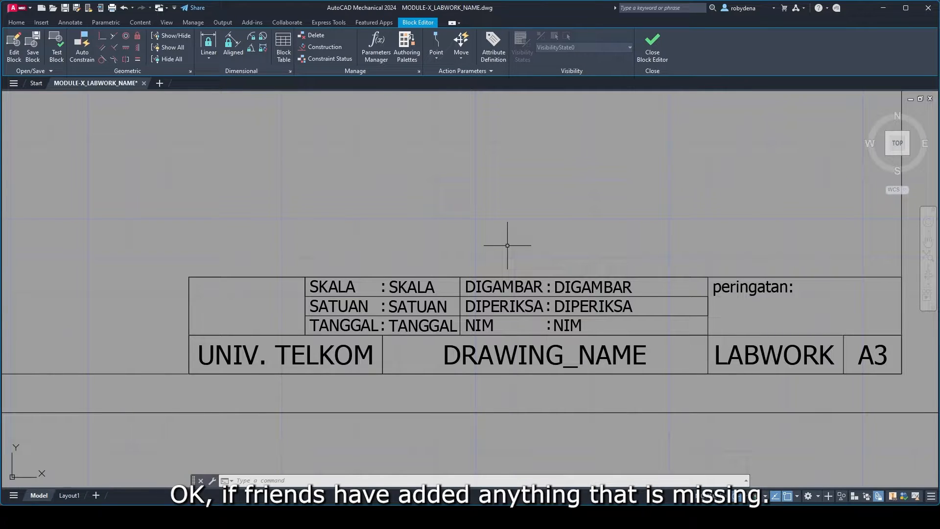
scroll(429, 210, "down", 5)
middle_click_drag(429, 209, 505, 318)
scroll(510, 294, "up", 2)
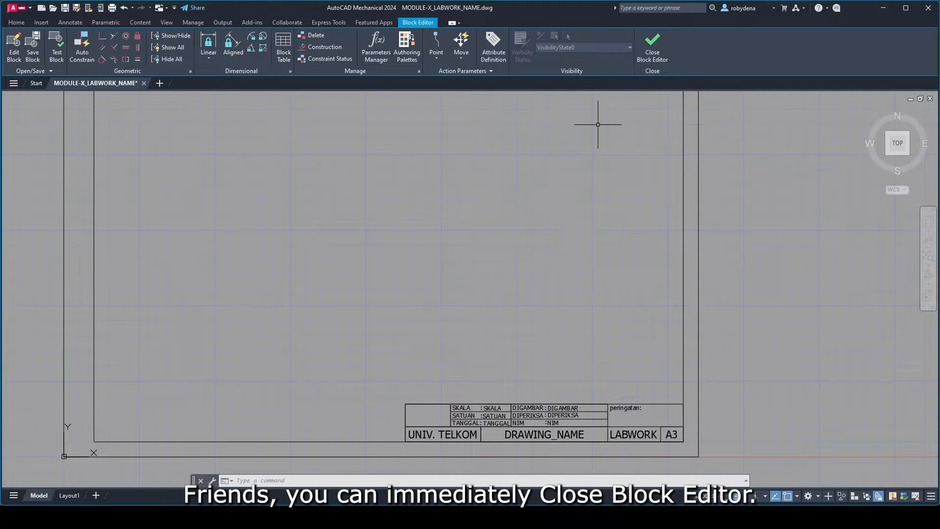
left_click(654, 49)
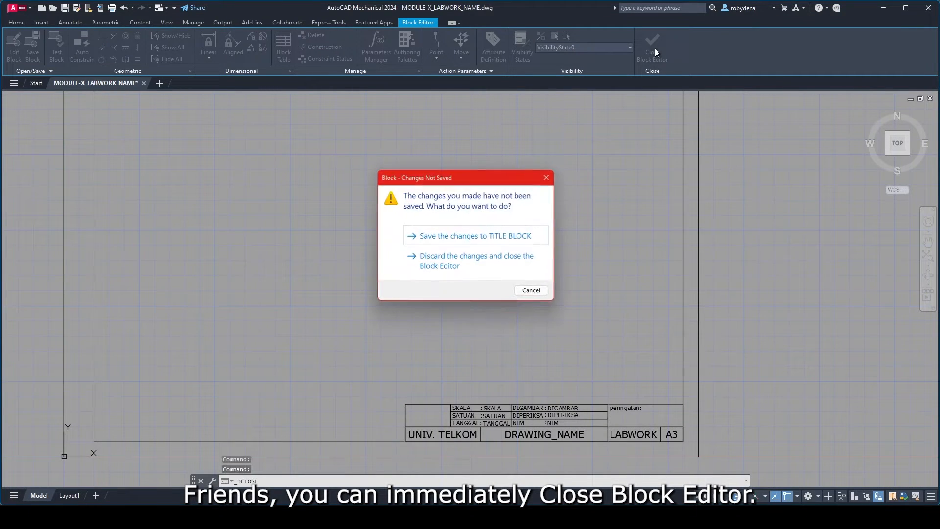
left_click(484, 237)
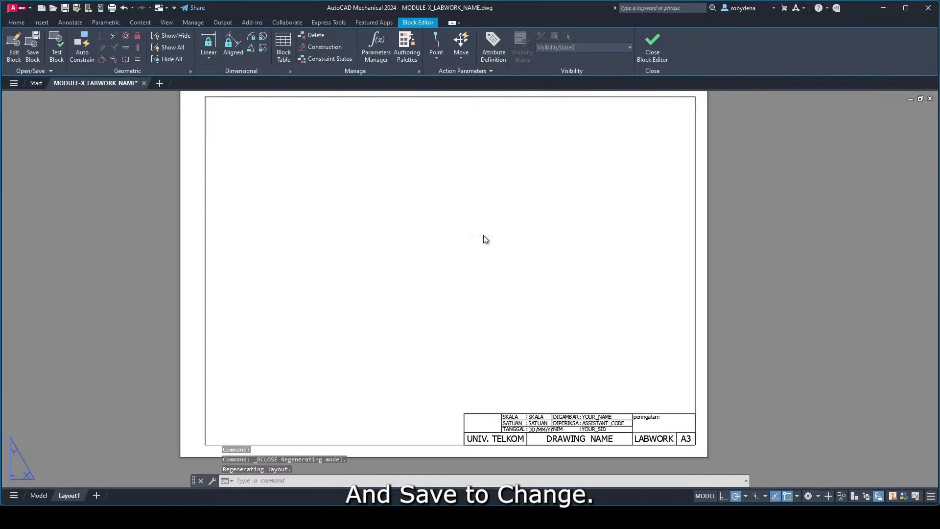
middle_click_drag(463, 221, 487, 228)
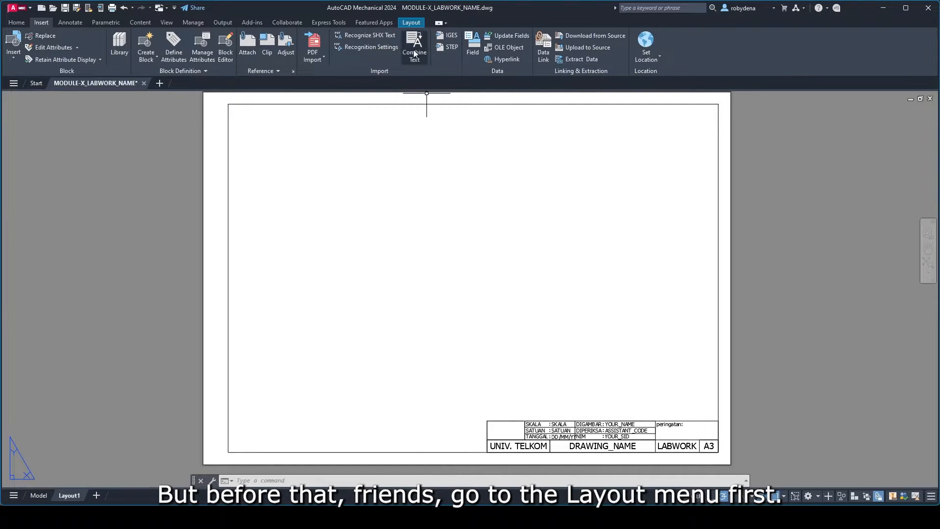
- Set both the section view style and the detail view style of the layout to Metric50
left_click(411, 22)
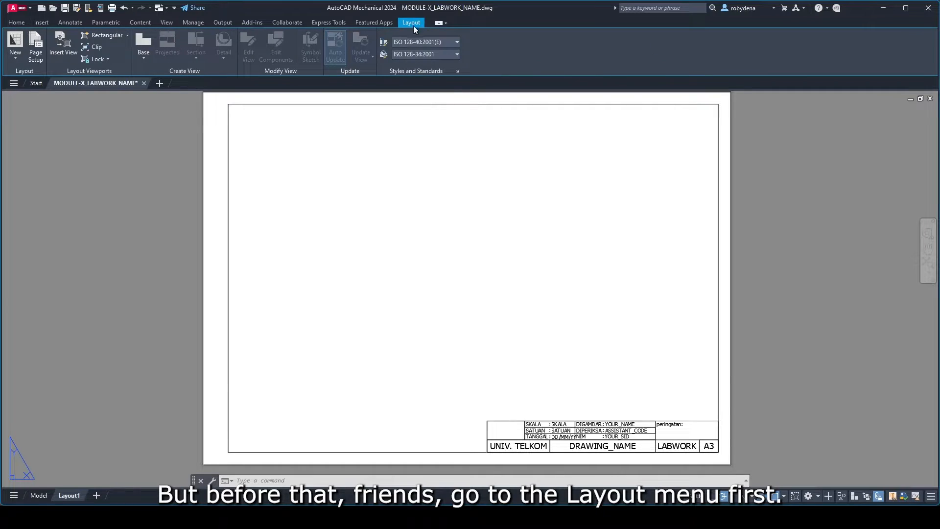
left_click(456, 42)
left_click(425, 66)
left_click(436, 54)
left_click(419, 75)
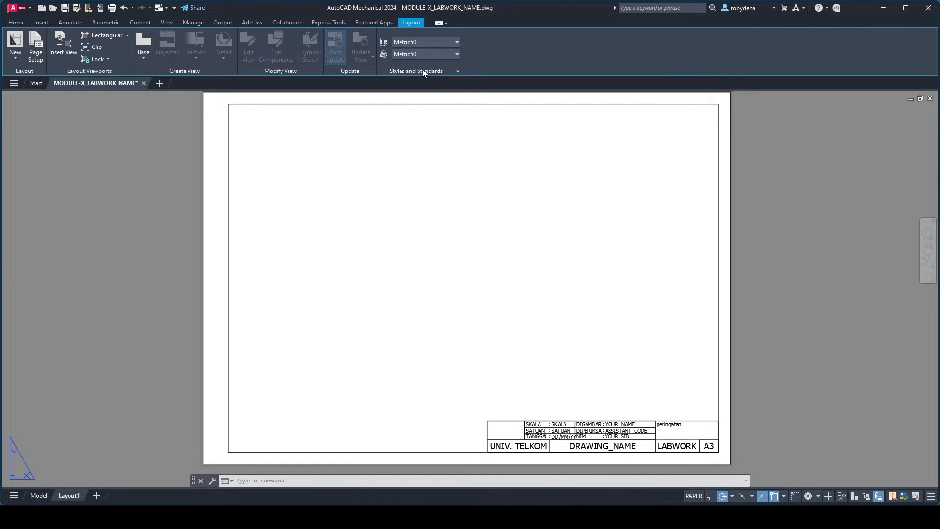
- Change the drafting standard's projection type for new drawing views to third angle
left_click(459, 73)
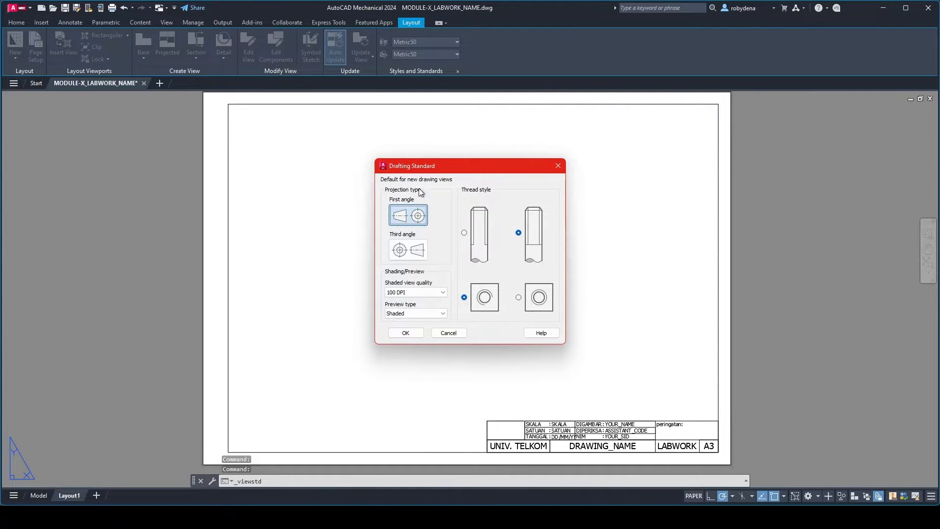
left_click(409, 252)
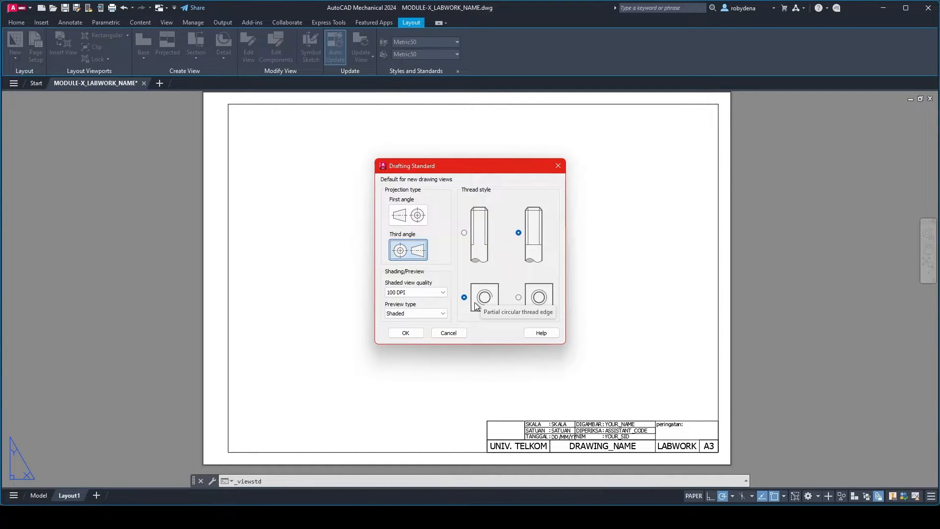
left_click(407, 333)
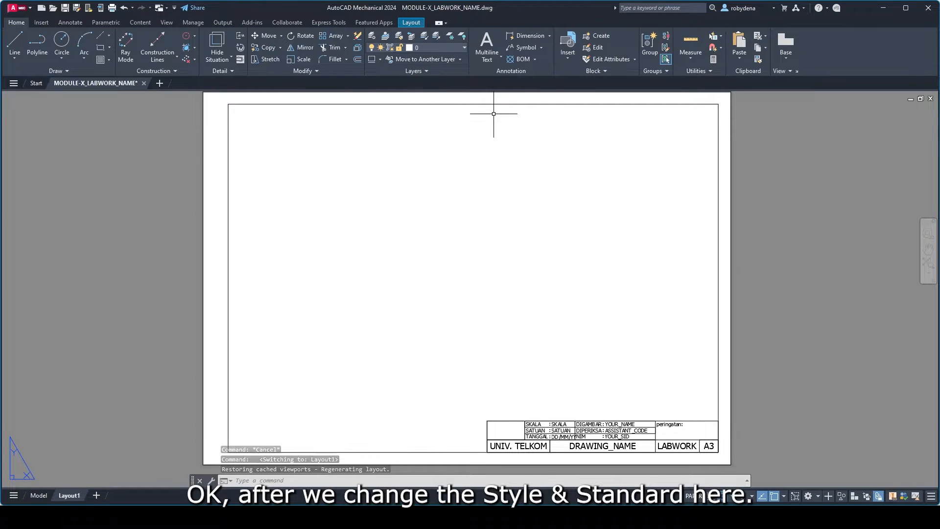
left_click(410, 21)
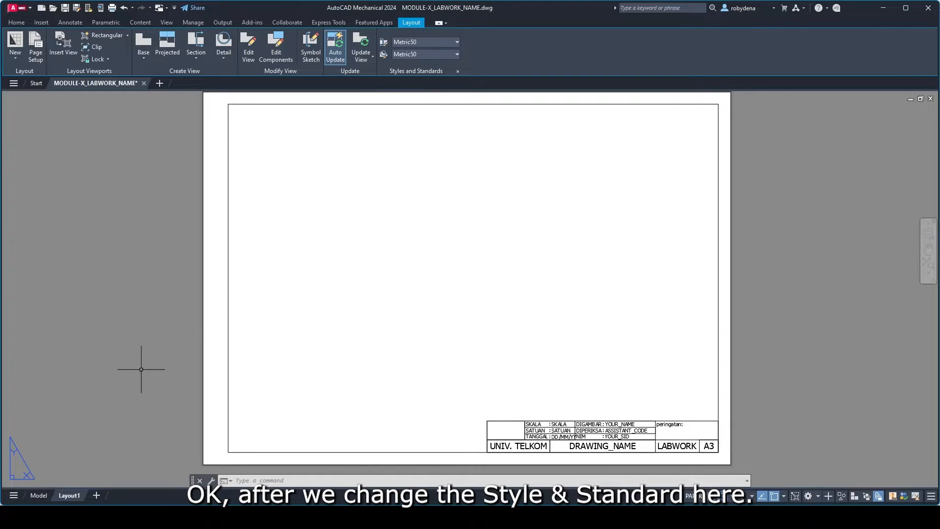
- Rename Layout1 as HOLDER SCREW
key("Caps_Lock")
double_click(68, 494)
type("HOLDER")
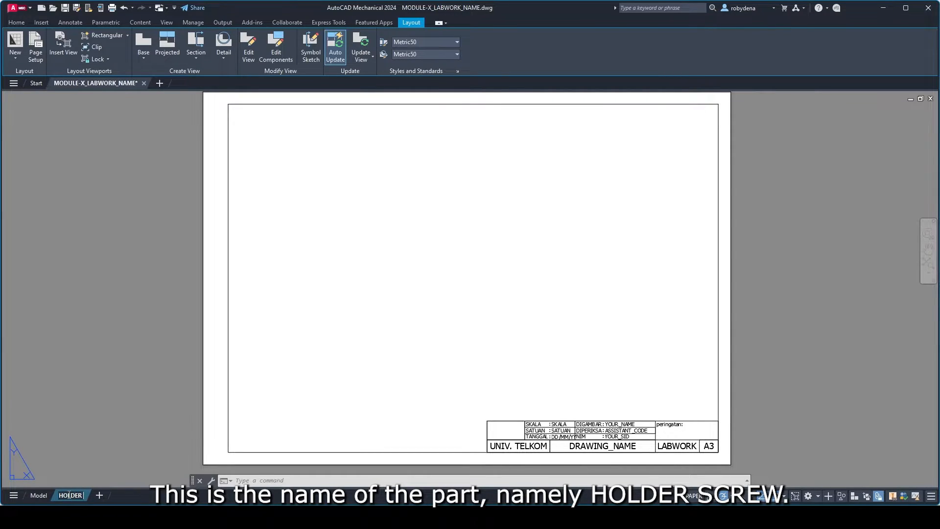
type(" SCREW")
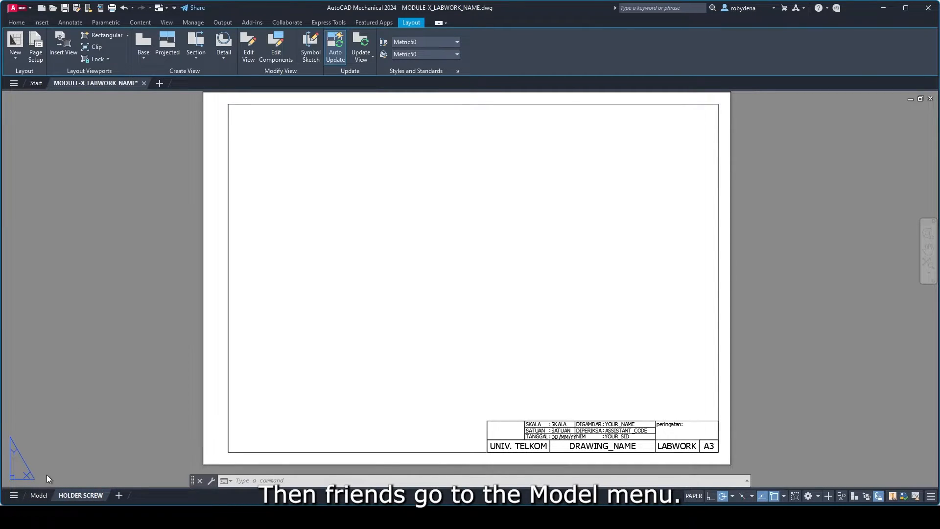
- Start a base view from model space using only the bolt, with HOLDER SCREW as the target layout
left_click(40, 495)
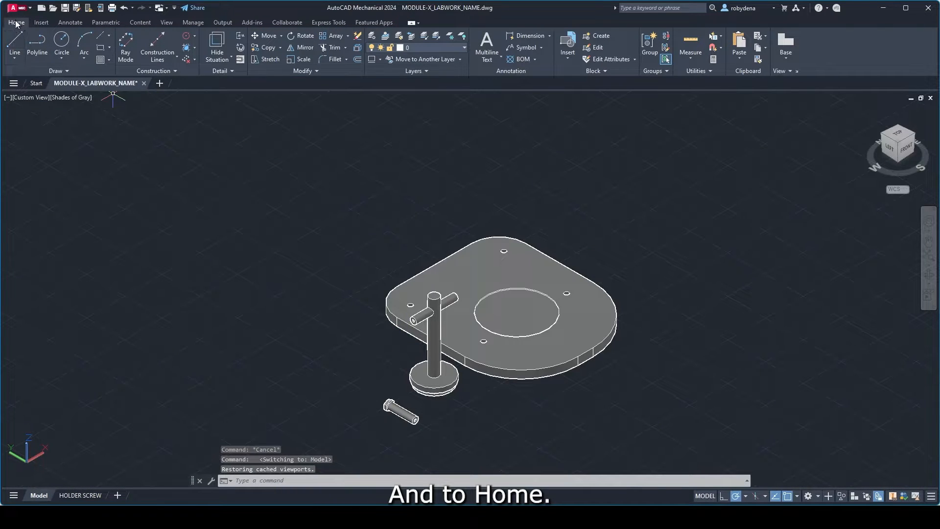
left_click(786, 57)
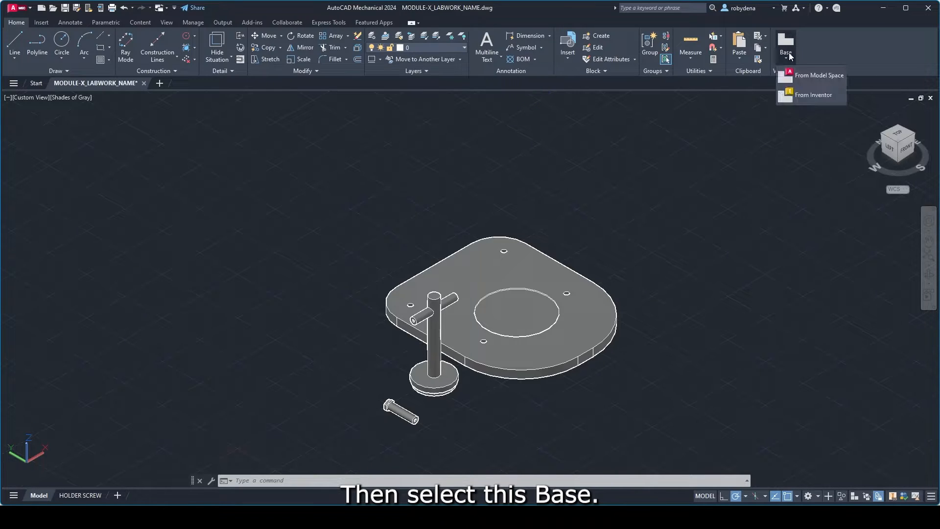
left_click(816, 76)
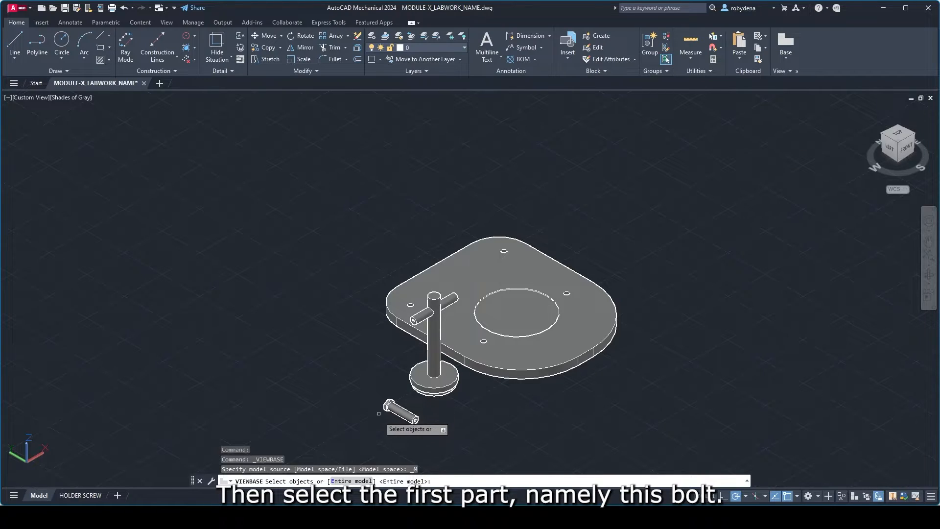
left_click(400, 409)
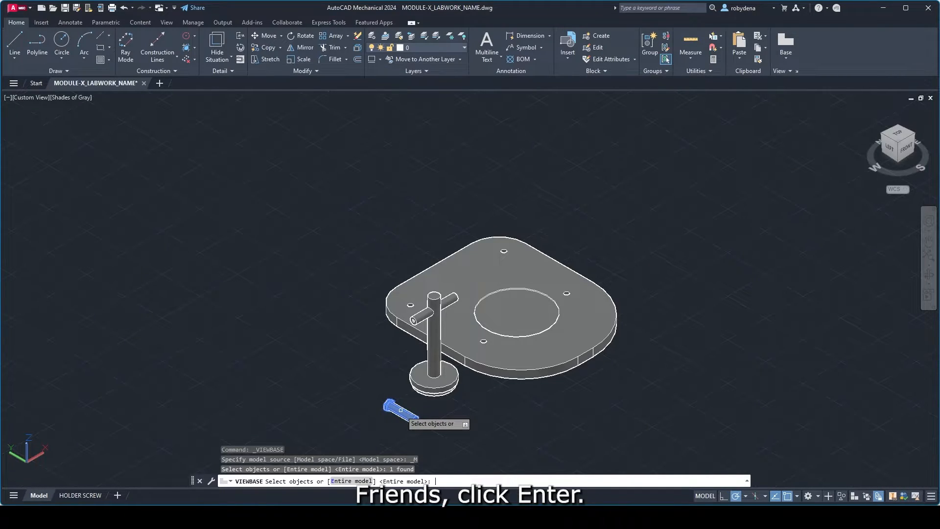
key("Return")
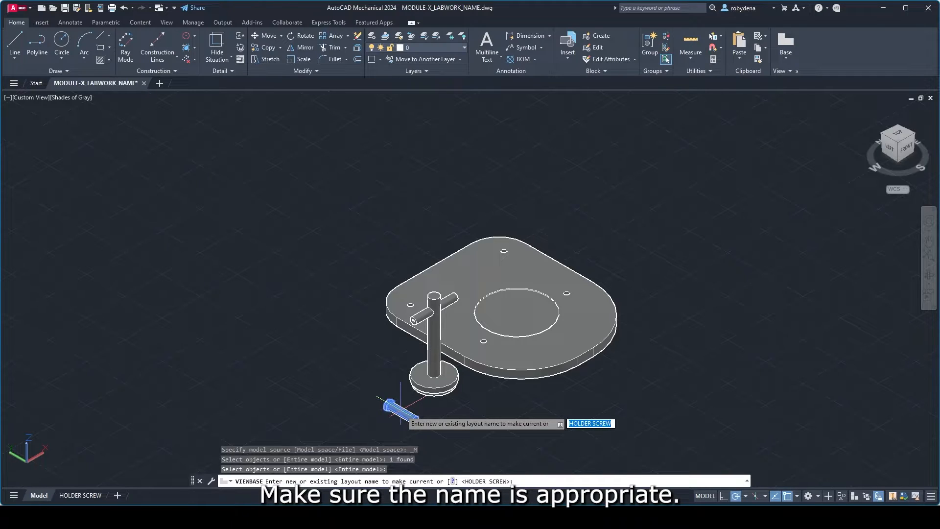
key("Return")
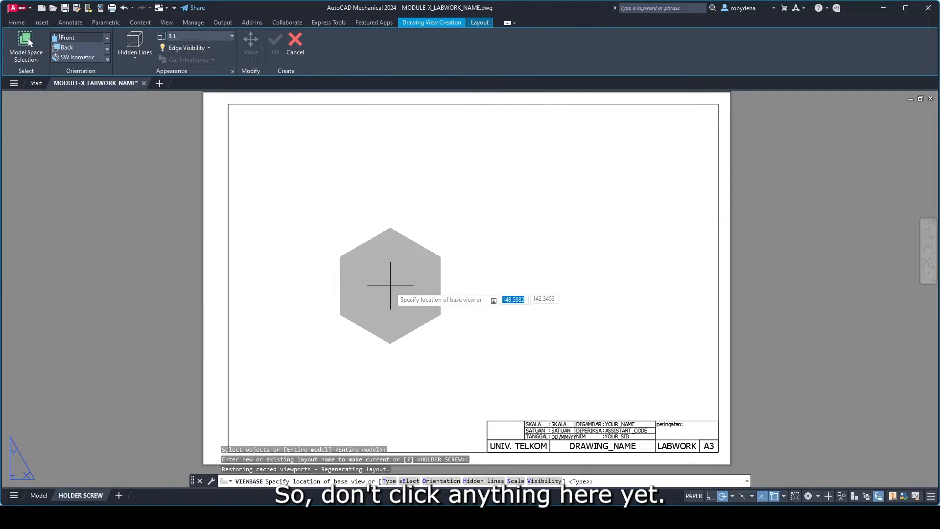
- Configure the base view with Left orientation, visible lines only and a scale of 4:1
left_click(108, 58)
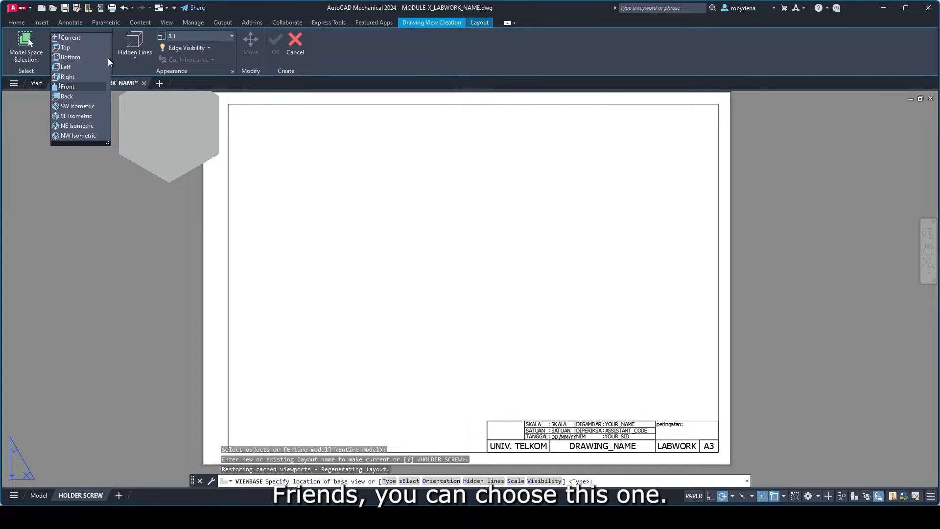
left_click(75, 67)
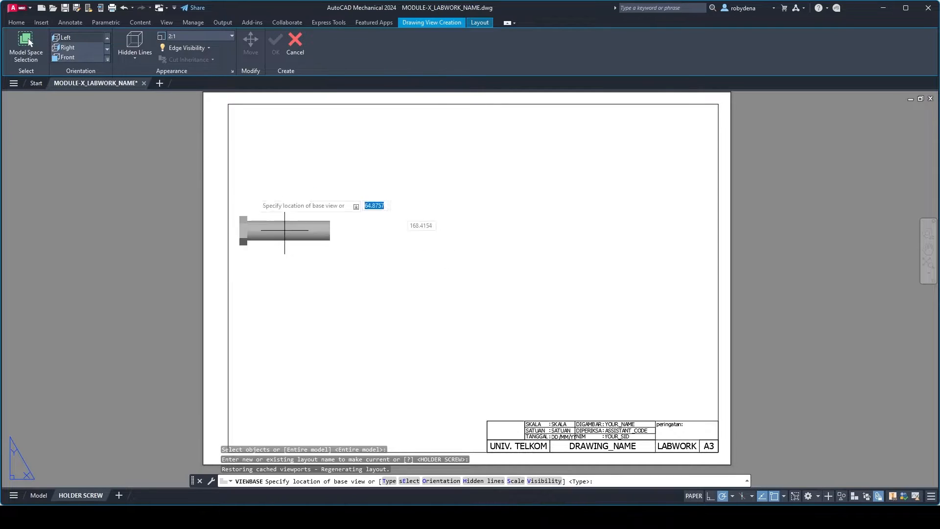
left_click(138, 63)
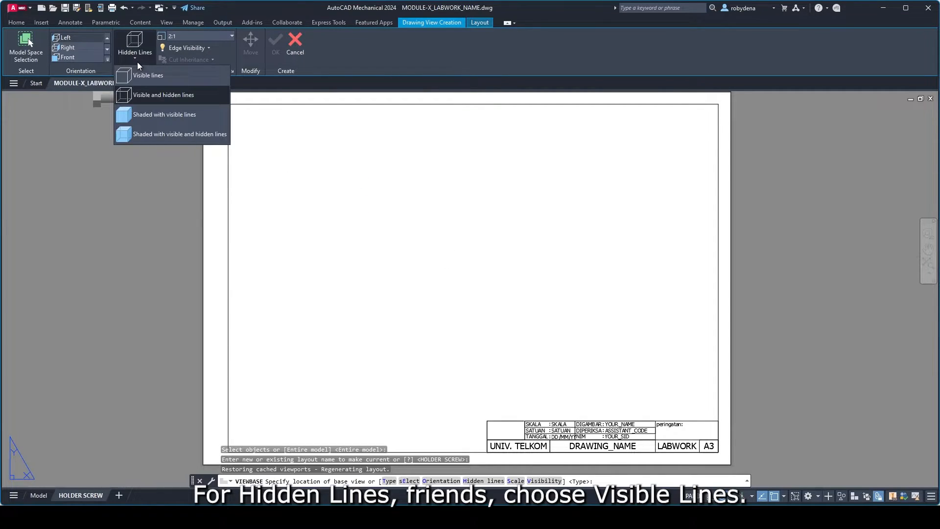
left_click(155, 77)
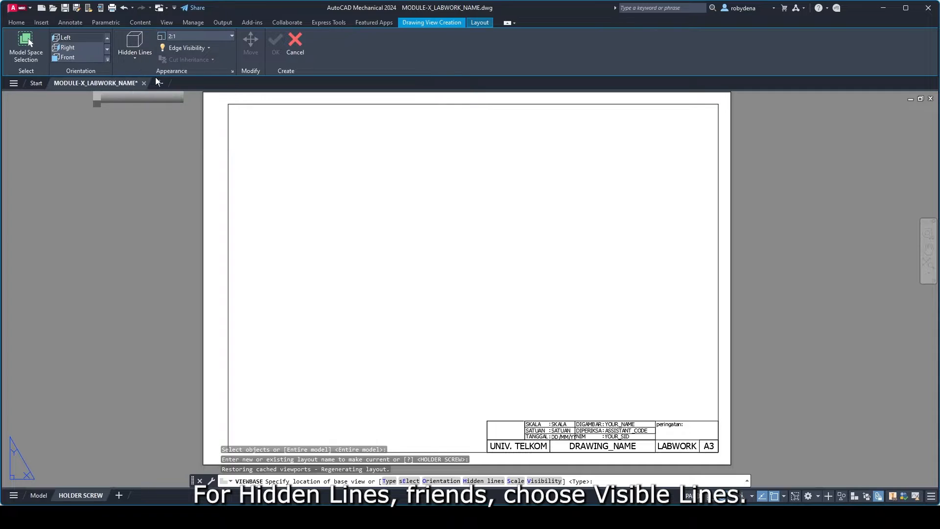
left_click(231, 37)
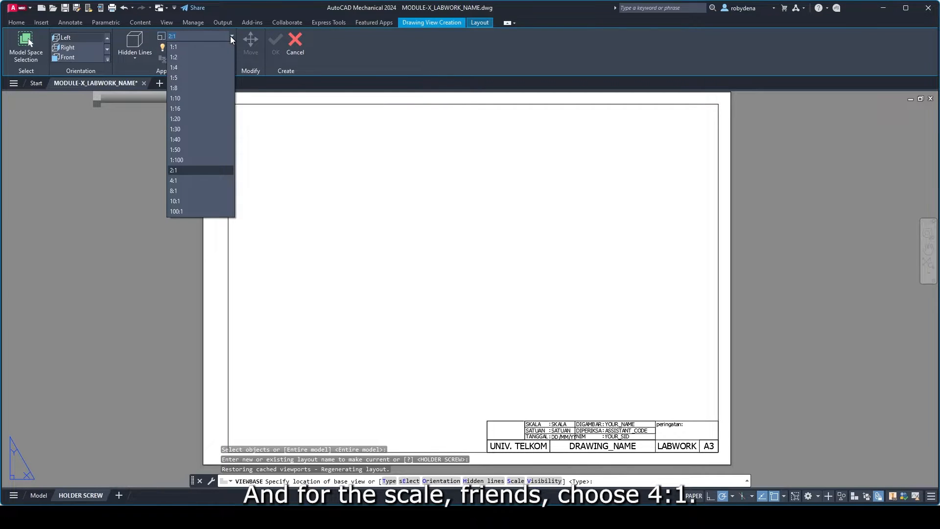
left_click(178, 181)
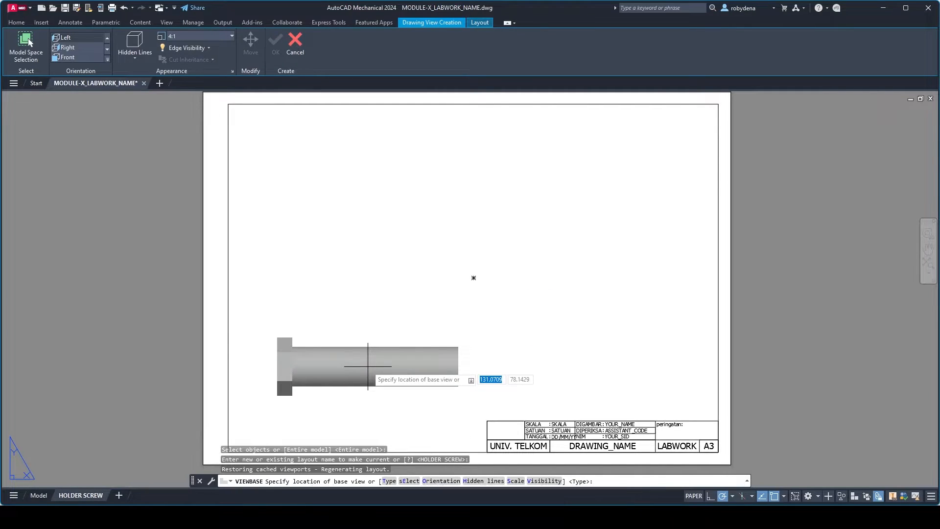
- Place the bolt's base view at about 131,78 on the sheet and a projected end view about 165 mm to its right
left_click(368, 366)
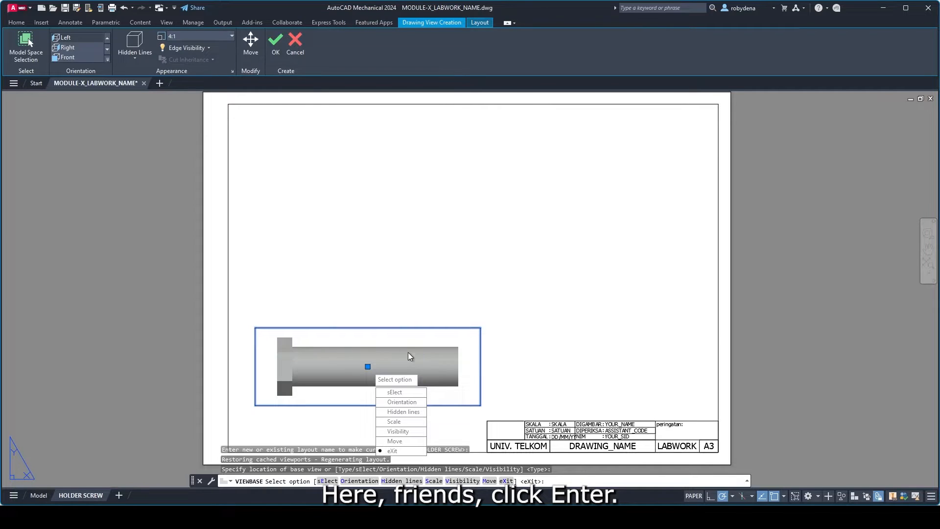
key("Return")
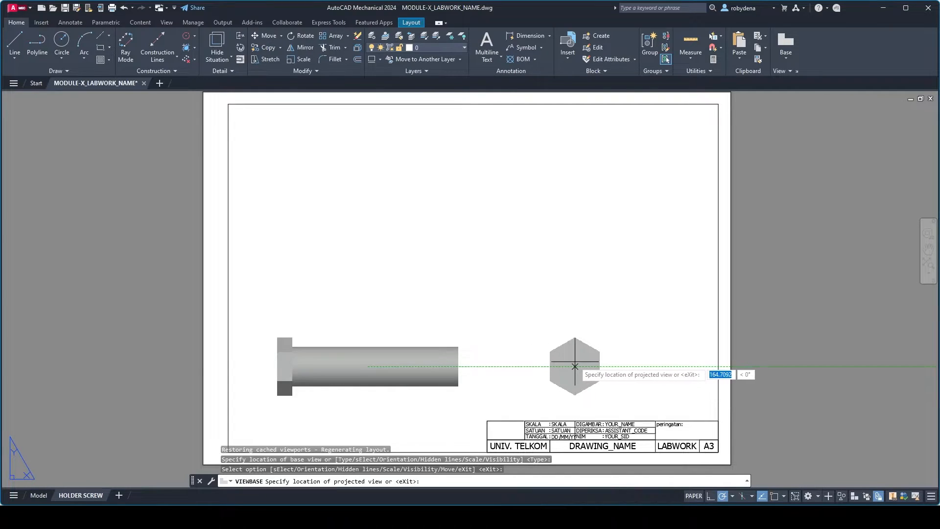
left_click(575, 366)
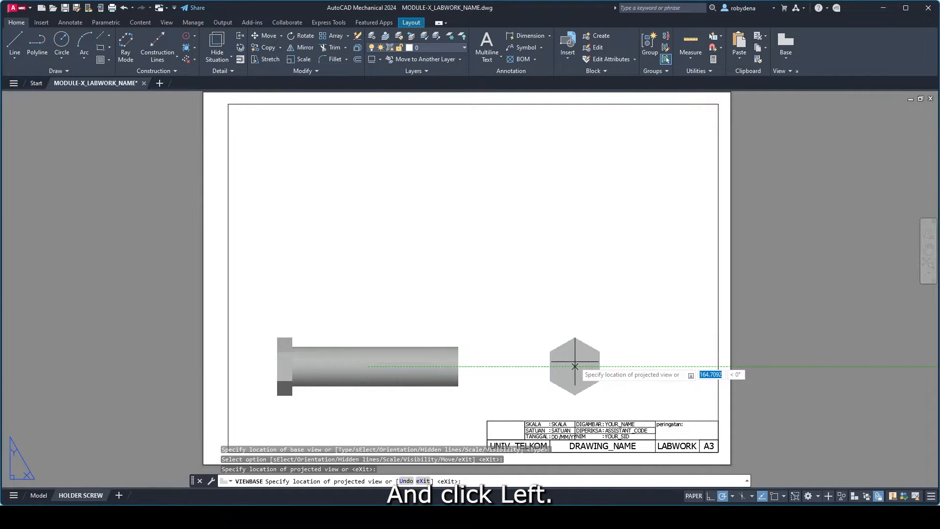
key("Return")
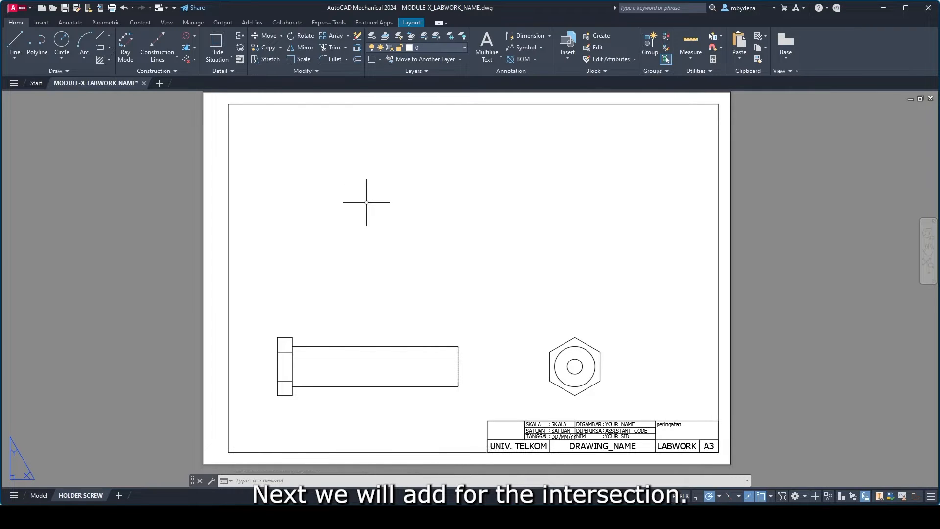
- Create a section view A-A from the bolt's base view, cutting lengthwise through its middle axis, and place it above the base view
left_click(409, 23)
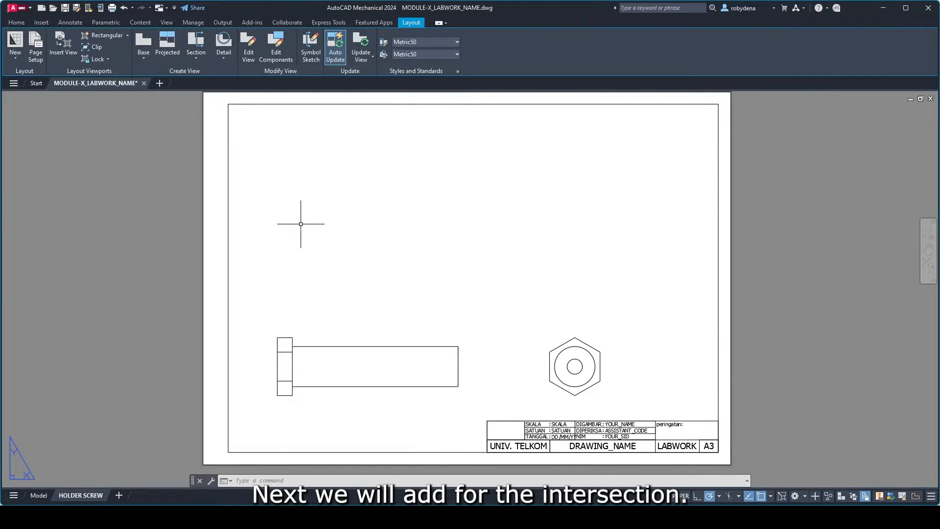
left_click(198, 48)
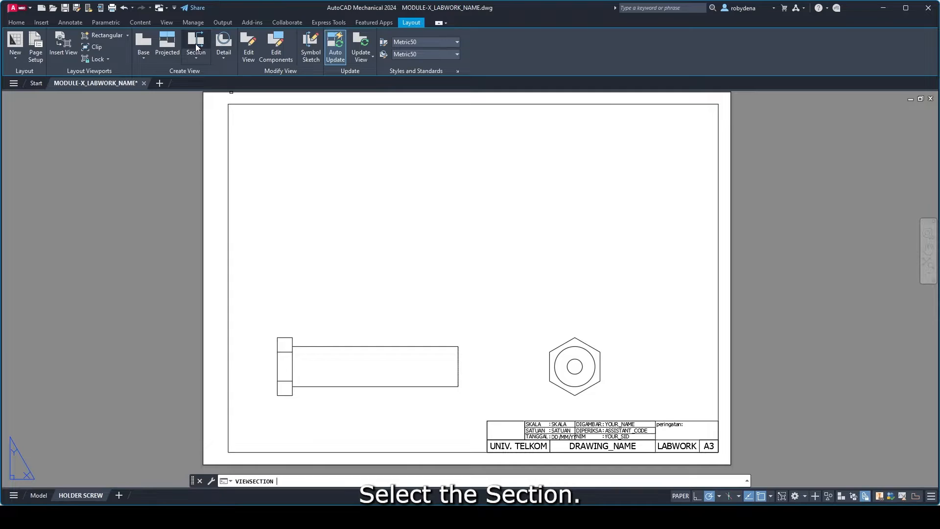
left_click(345, 357)
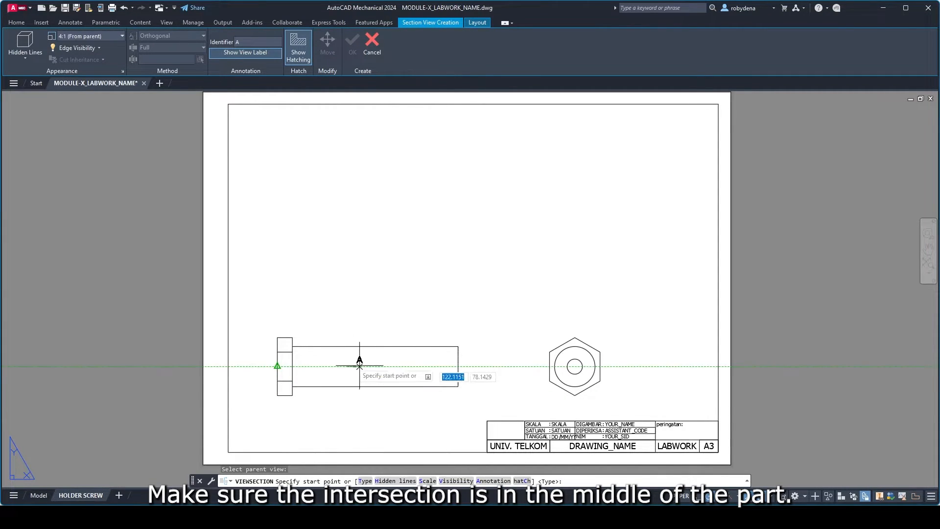
left_click(268, 366)
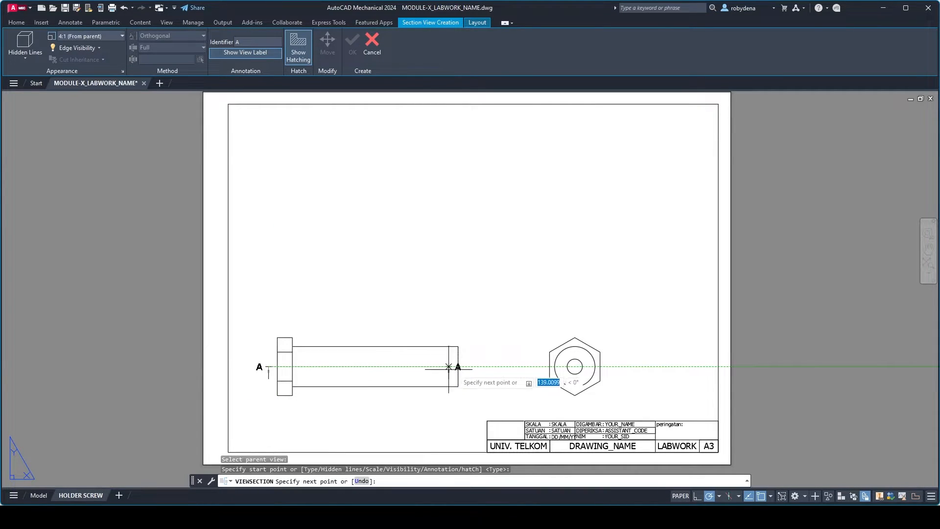
left_click(471, 366)
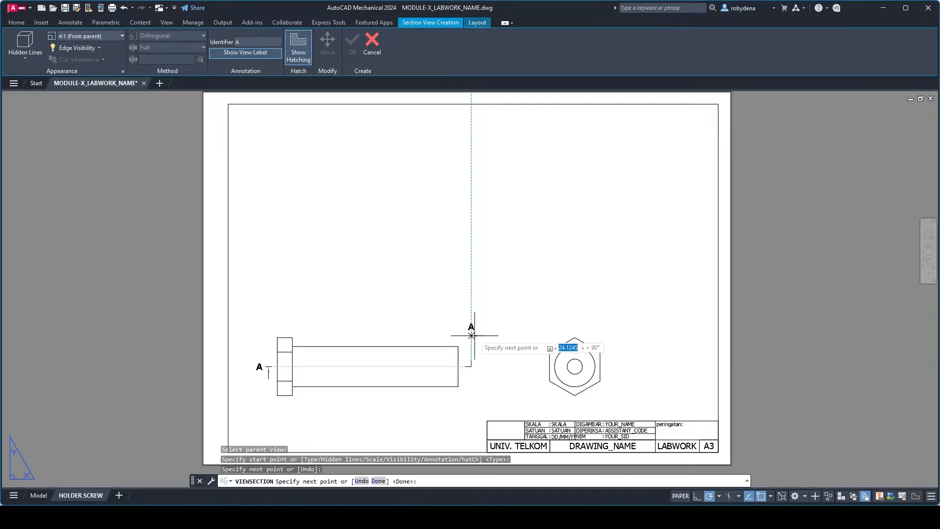
key("Return")
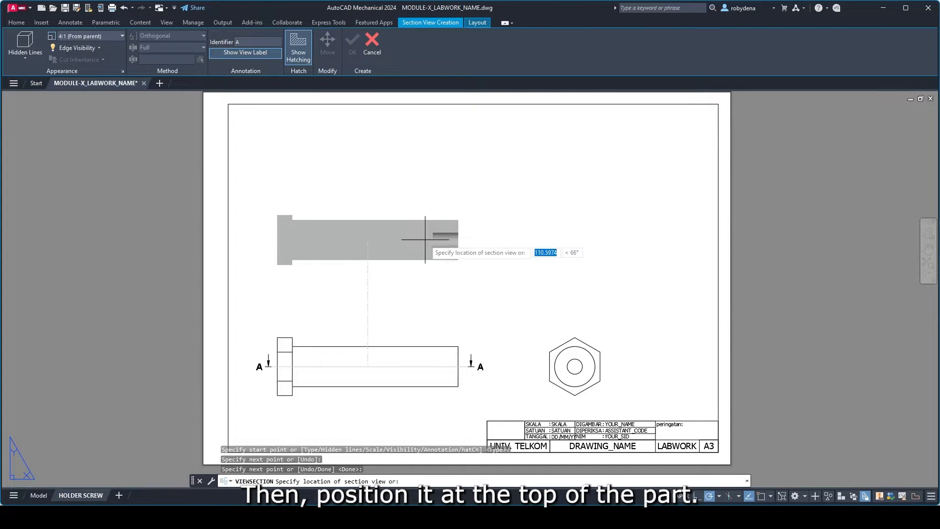
left_click(425, 240)
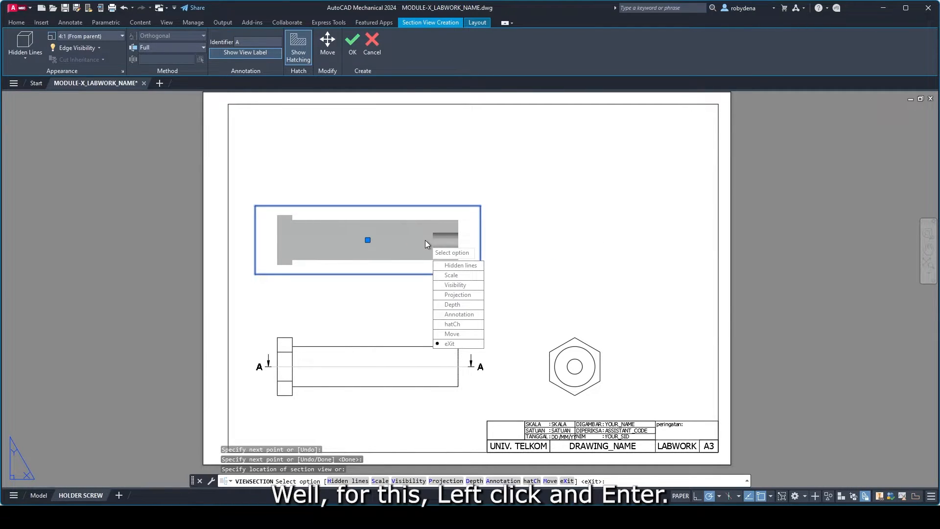
key("Return")
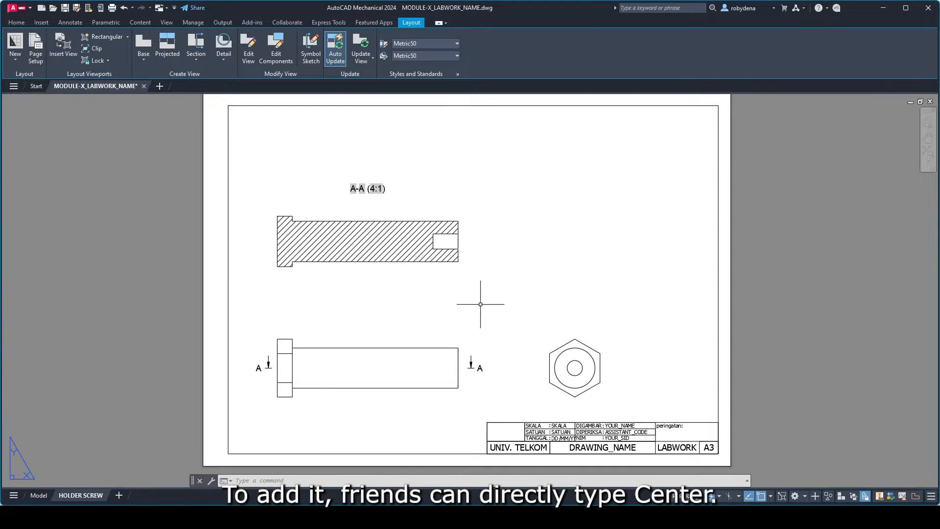
- Add a center mark to the largest circle in the bolt's end view
type("ENTE")
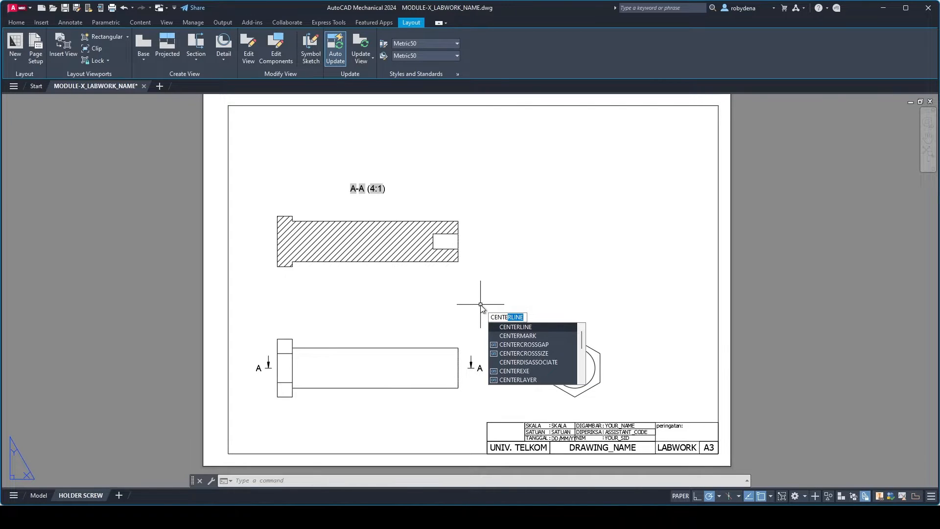
left_click(534, 337)
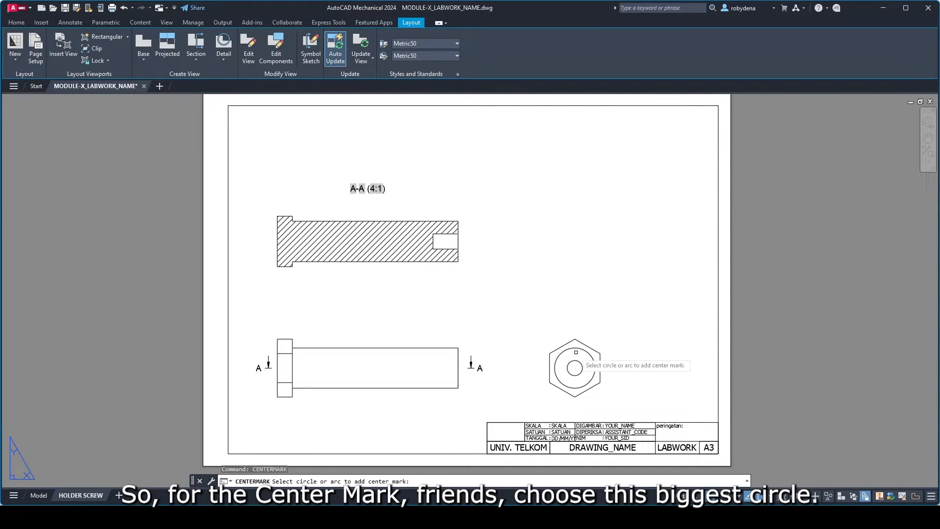
left_click(579, 350)
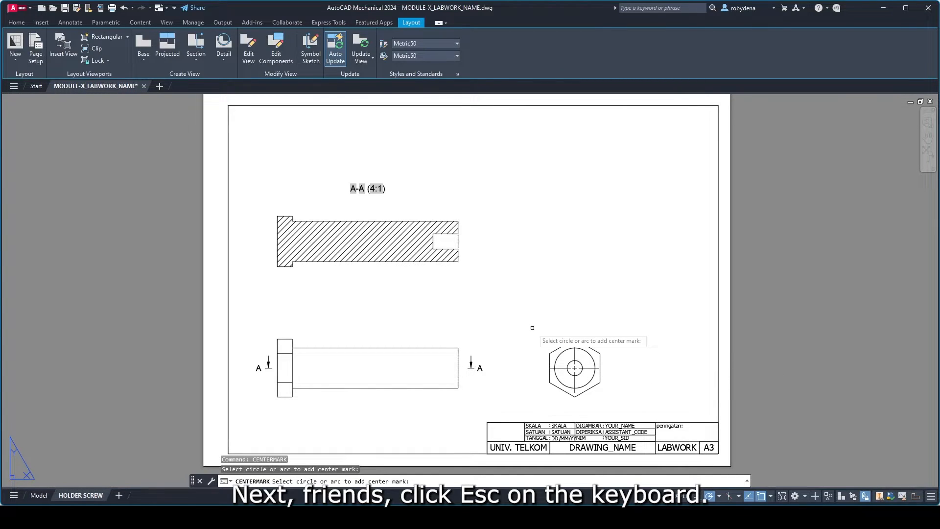
key("Escape")
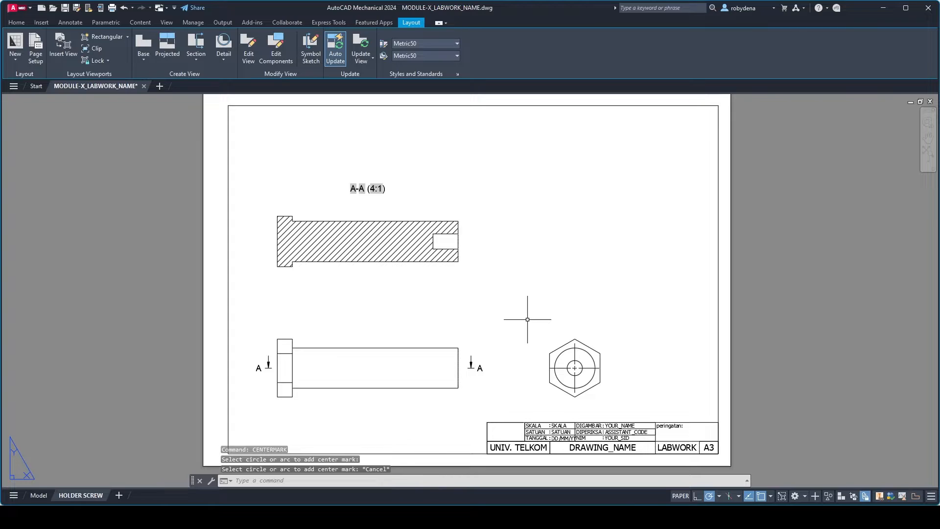
- Add a centerline between the upper and lower edges of the blind hole in section view A-A
type("c")
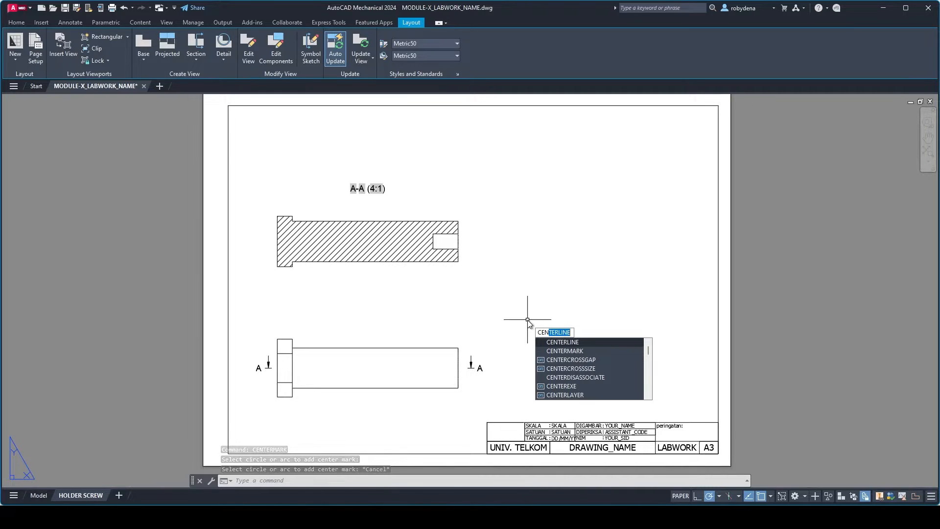
left_click(566, 343)
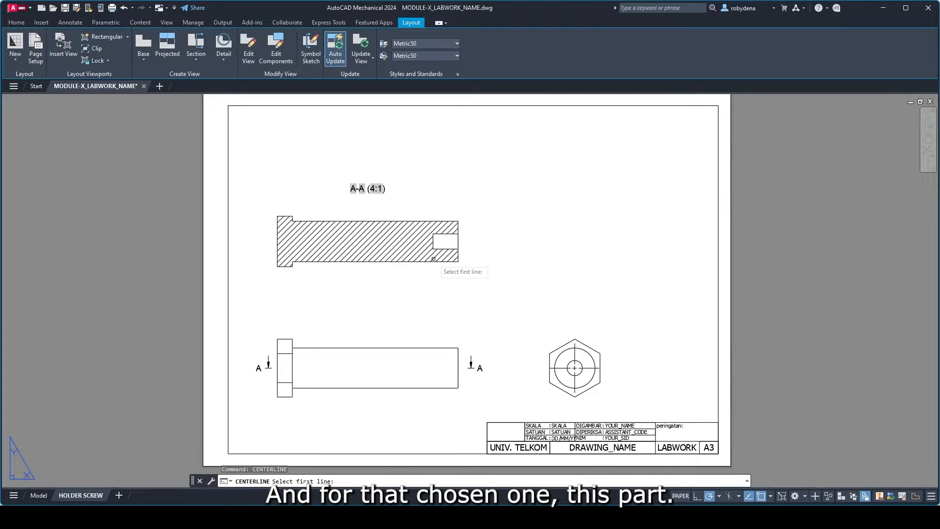
scroll(483, 256, "up", 4)
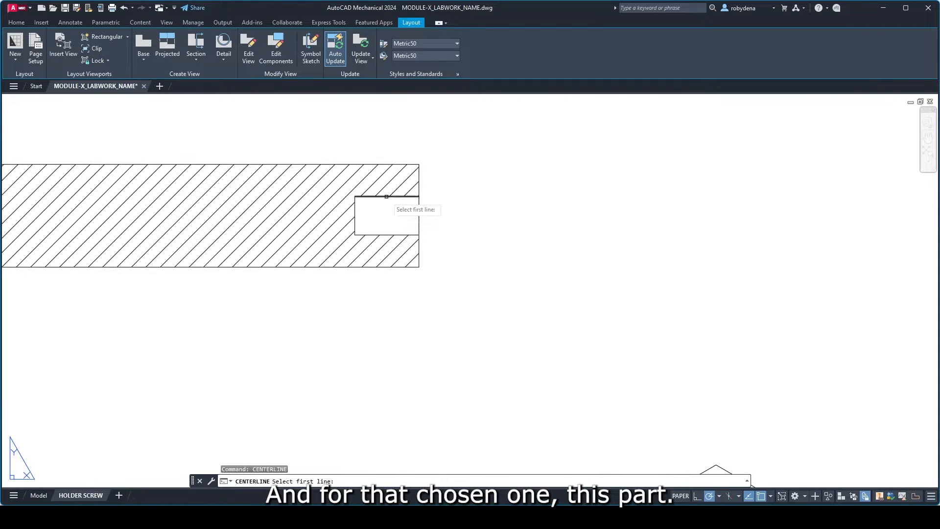
left_click(387, 196)
left_click(387, 236)
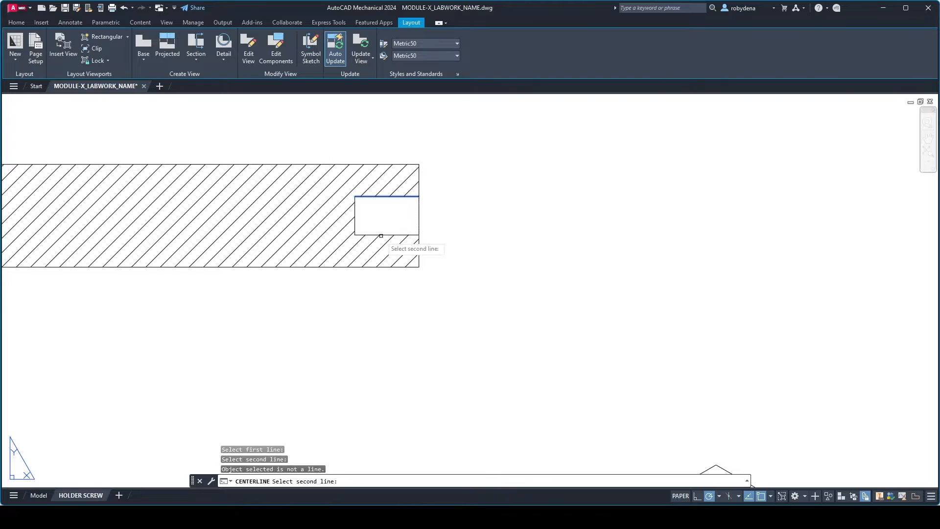
left_click(389, 235)
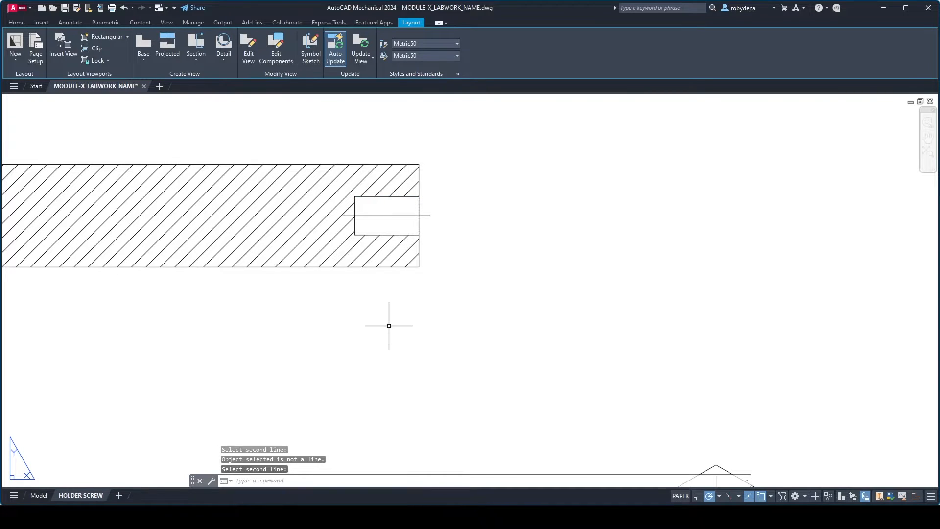
- Add a centerline between the upper and lower edges of the bolt shank in the base view
scroll(383, 335, "down", 4)
middle_click_drag(383, 334, 397, 286)
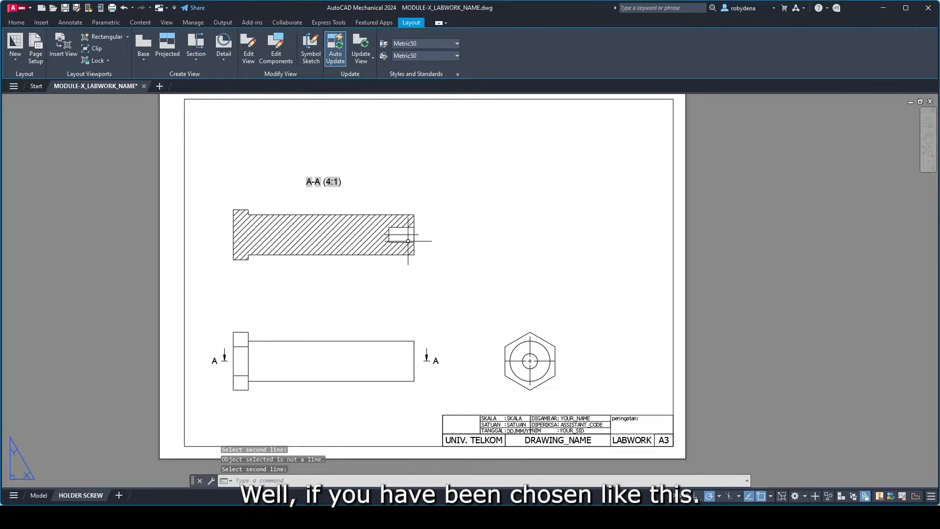
right_click(386, 294)
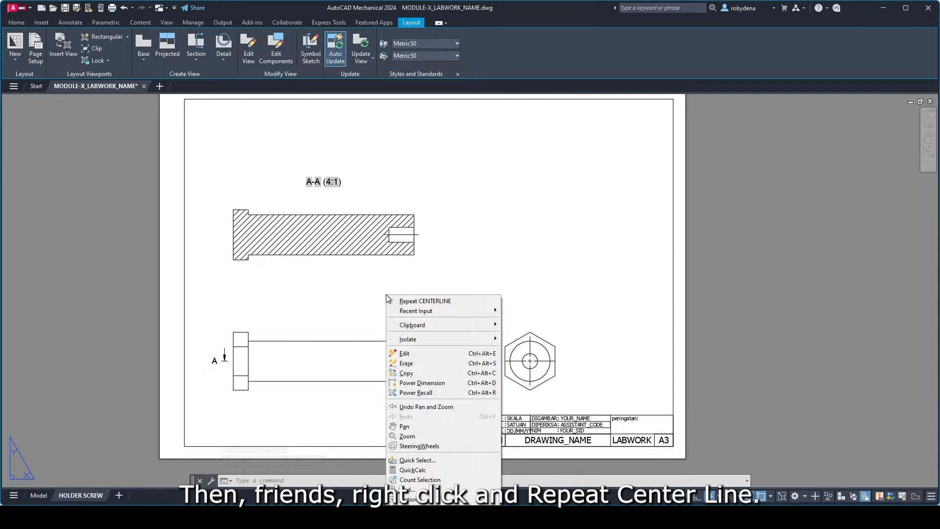
left_click(420, 301)
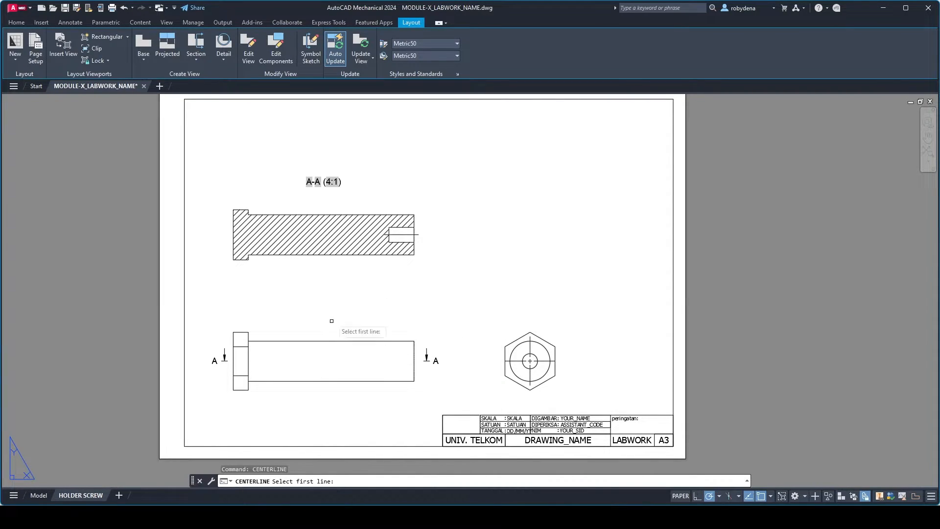
left_click(327, 340)
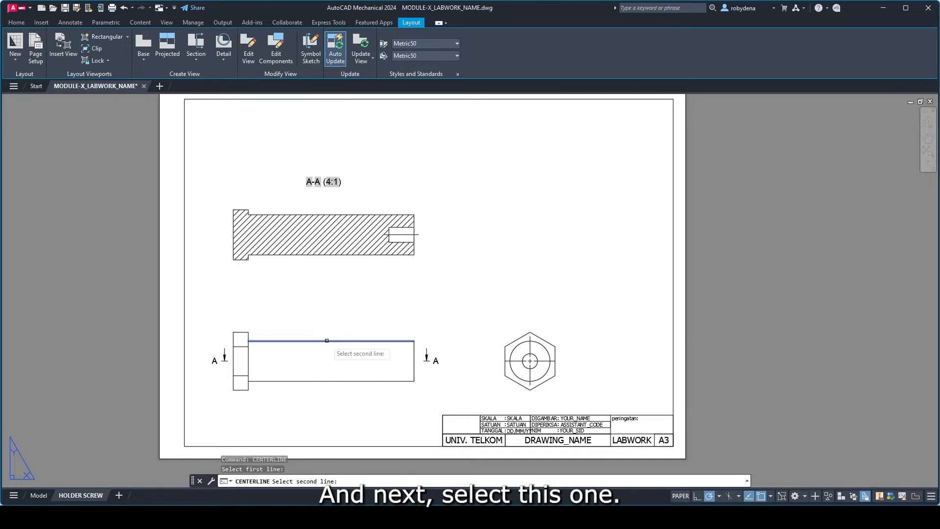
left_click(326, 381)
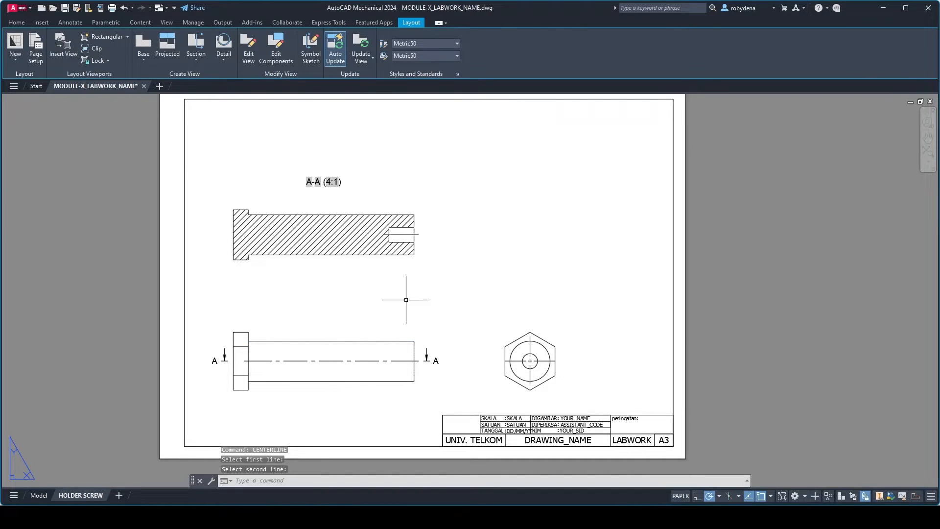
- Set the title block's DRAWING_NAME attribute to HOLDER SCREW and apply the change
middle_click_drag(431, 275, 450, 287)
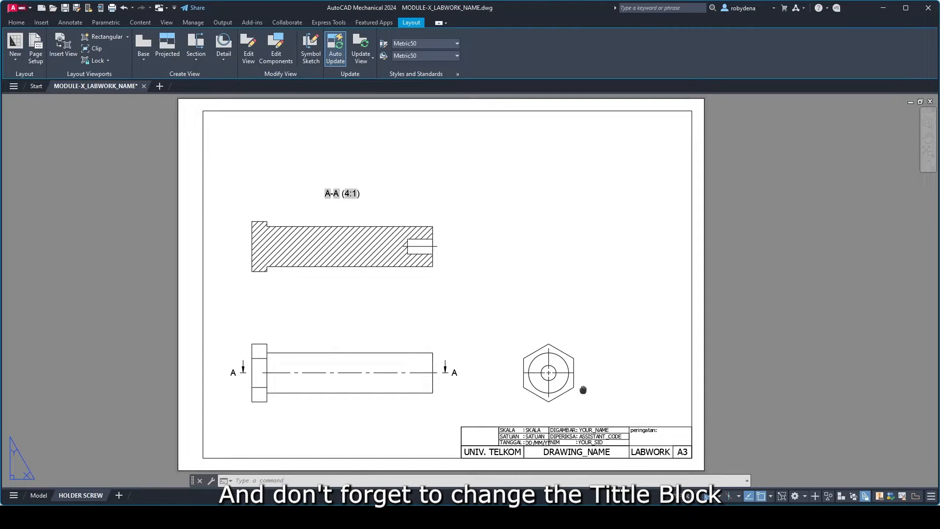
middle_click_drag(584, 389, 572, 342)
scroll(572, 343, "up", 2)
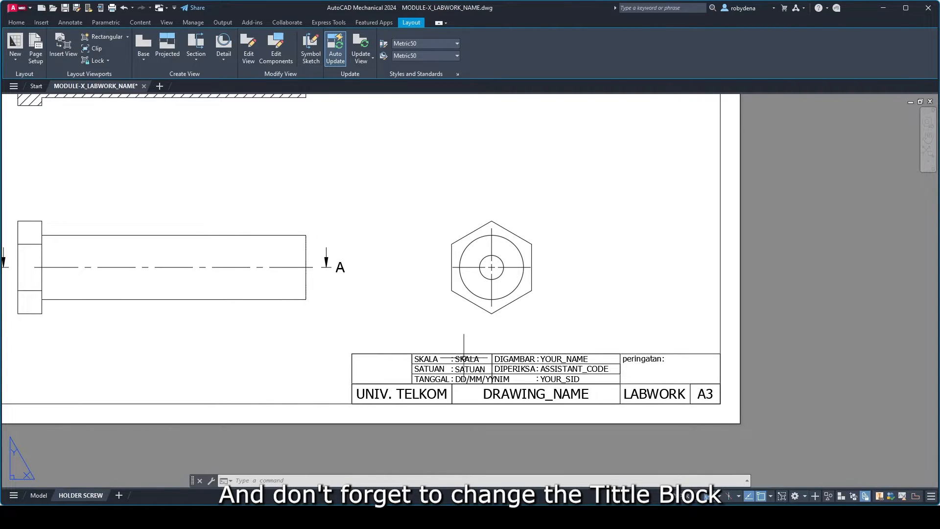
double_click(508, 368)
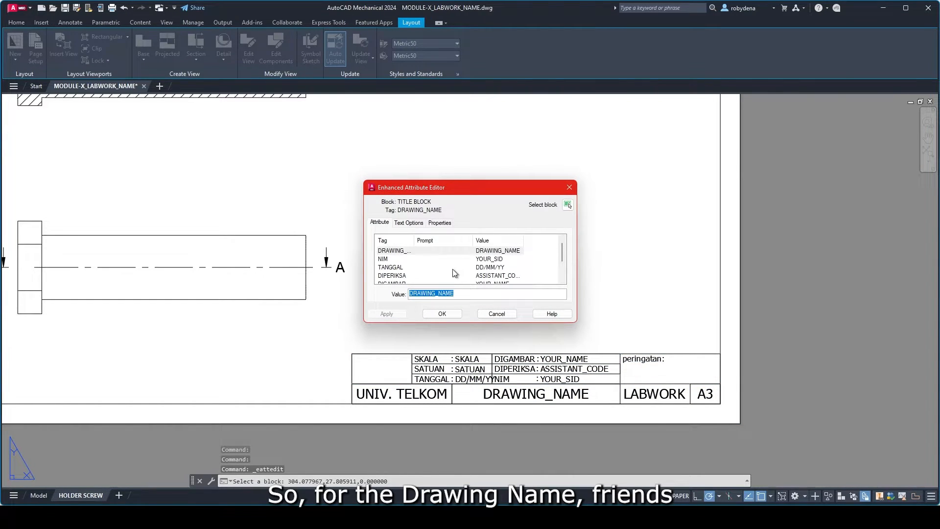
type("h")
key("BackSpace")
type("HOLD")
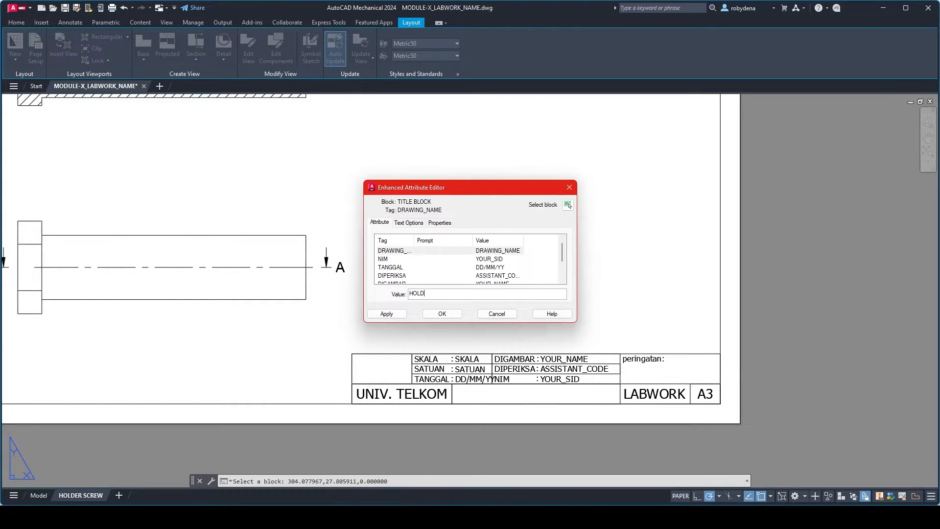
type("ER SCREW")
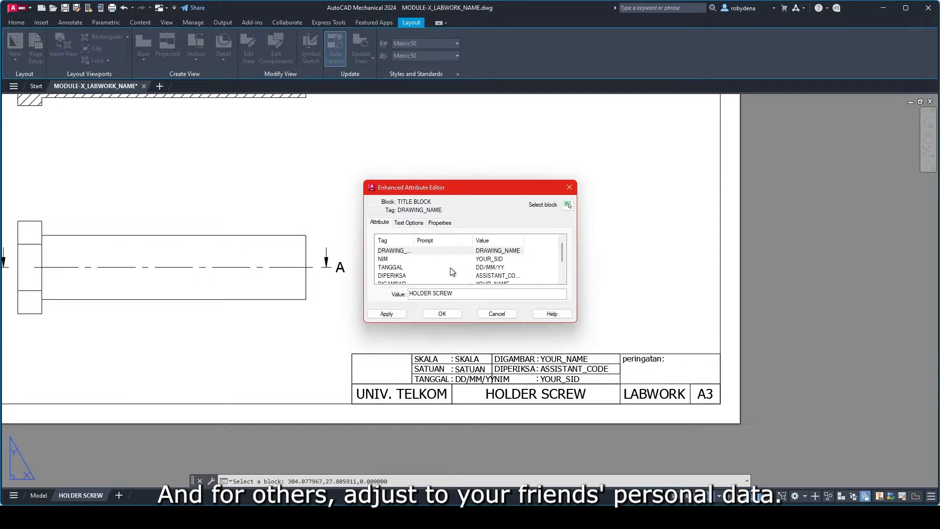
scroll(475, 266, "down", 1)
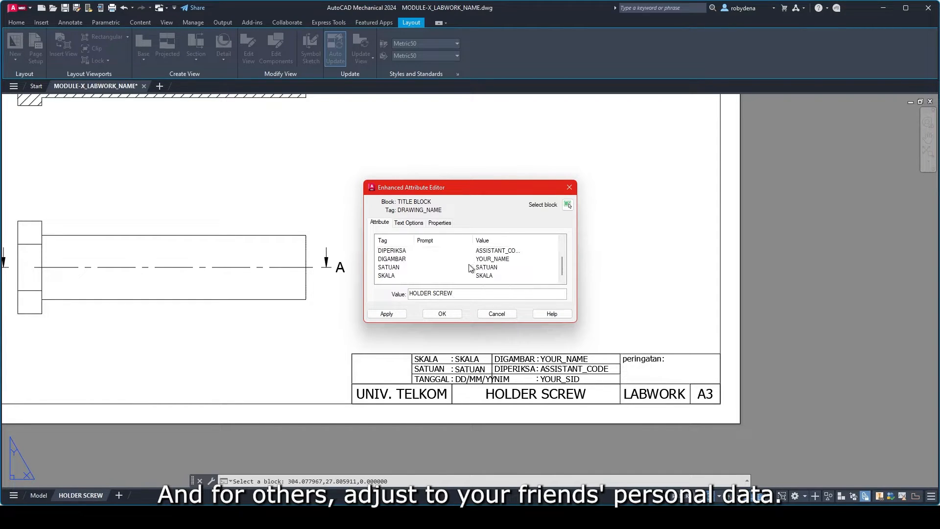
scroll(470, 268, "up", 1)
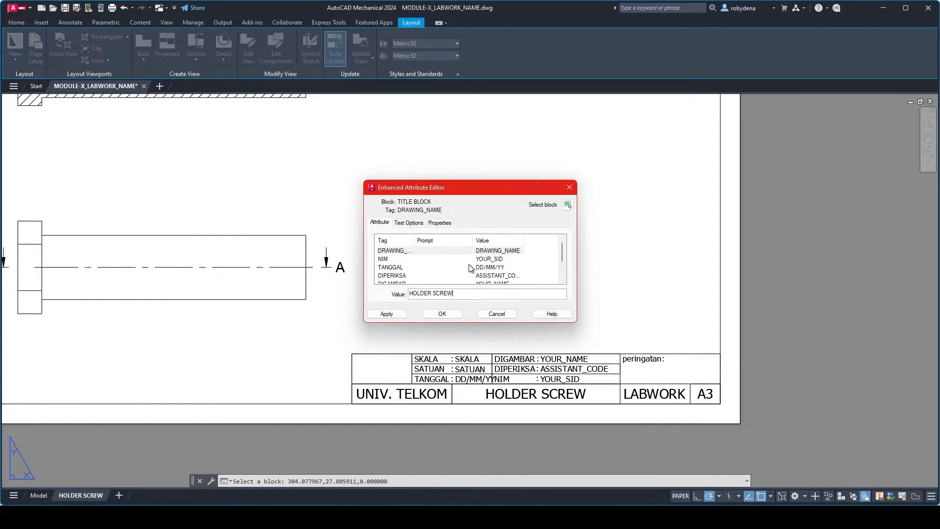
scroll(469, 267, "down", 1)
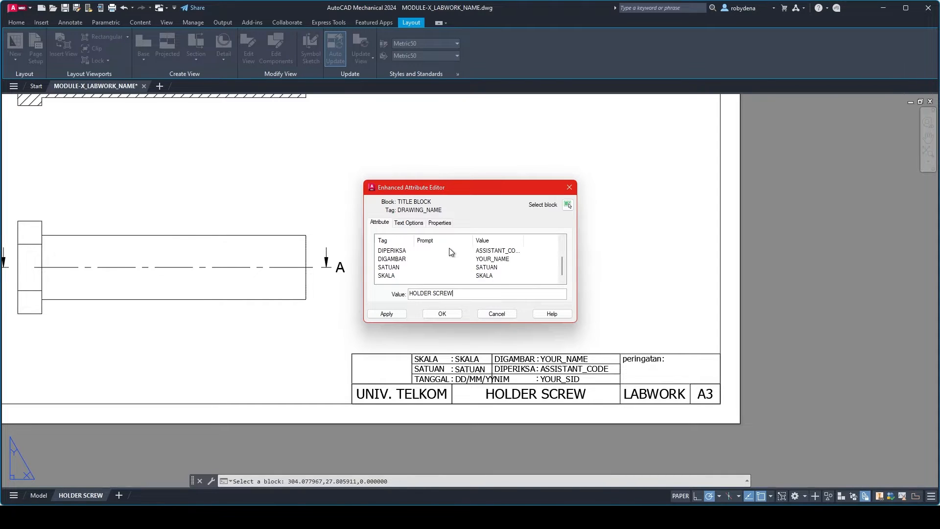
left_click(394, 318)
left_click(441, 315)
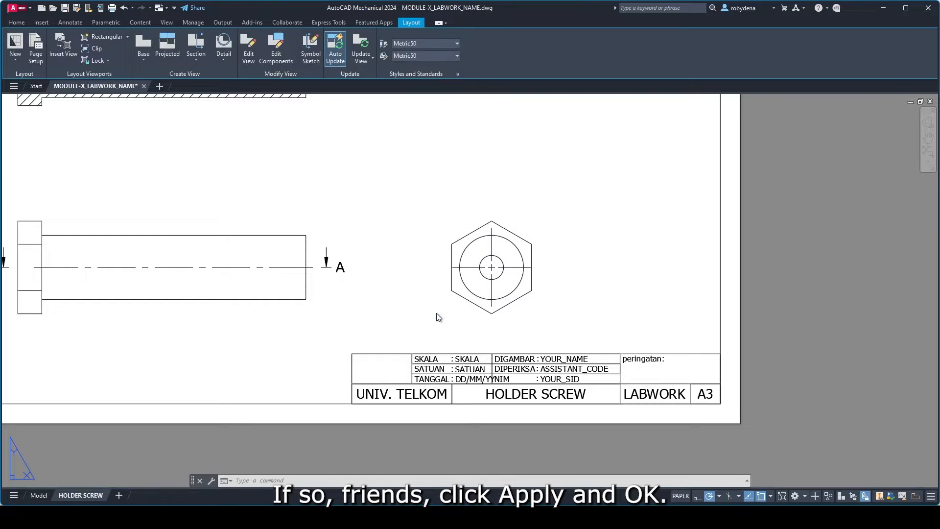
scroll(395, 248, "up", 2)
scroll(382, 237, "down", 2)
scroll(382, 237, "down", 2)
middle_click_drag(384, 225, 506, 337)
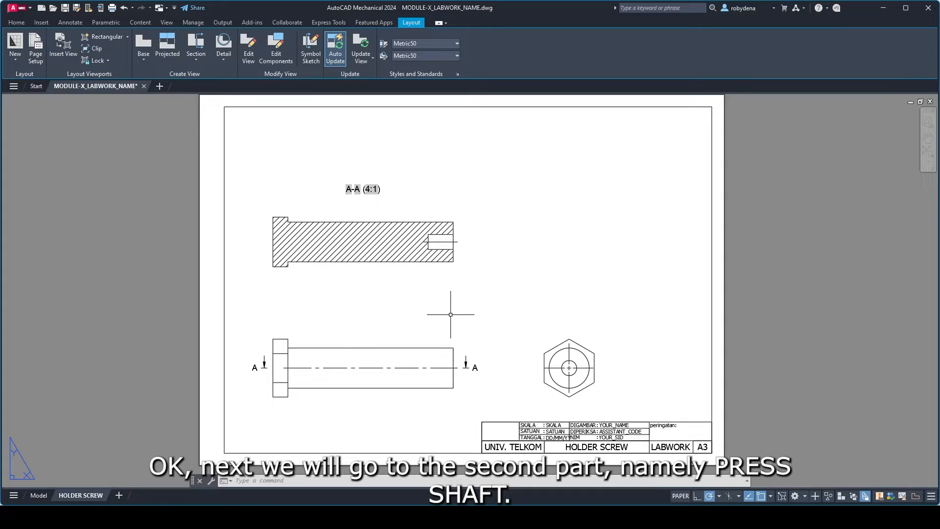
- Create a new layout and rename it PRESS SHAFT
left_click(119, 496)
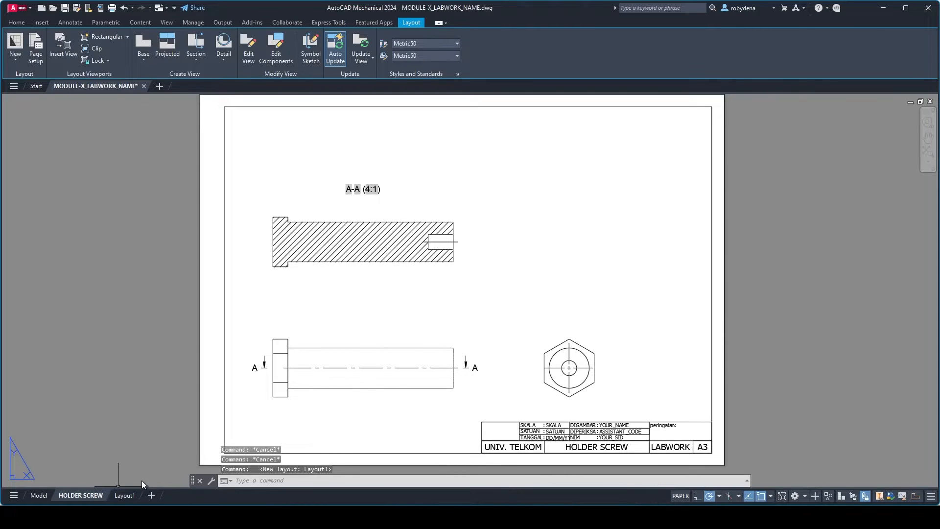
left_click(125, 496)
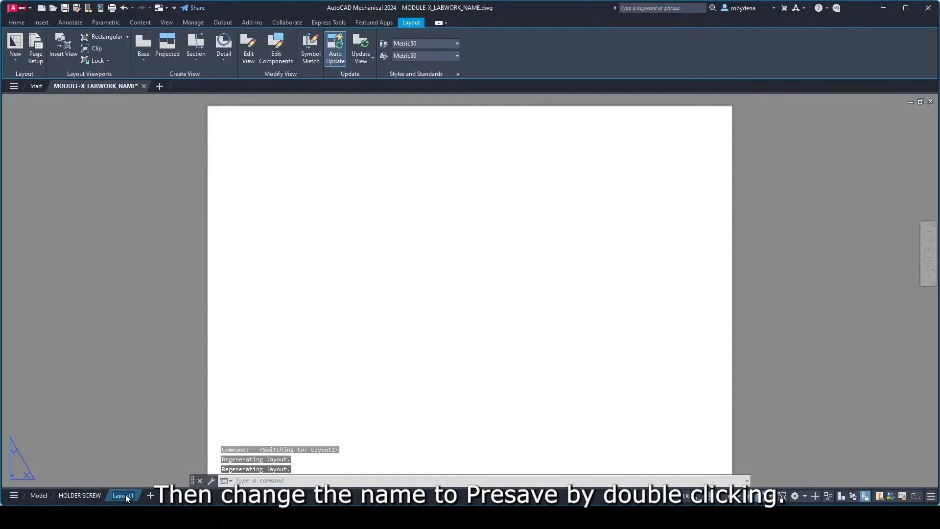
type("PRESS SH")
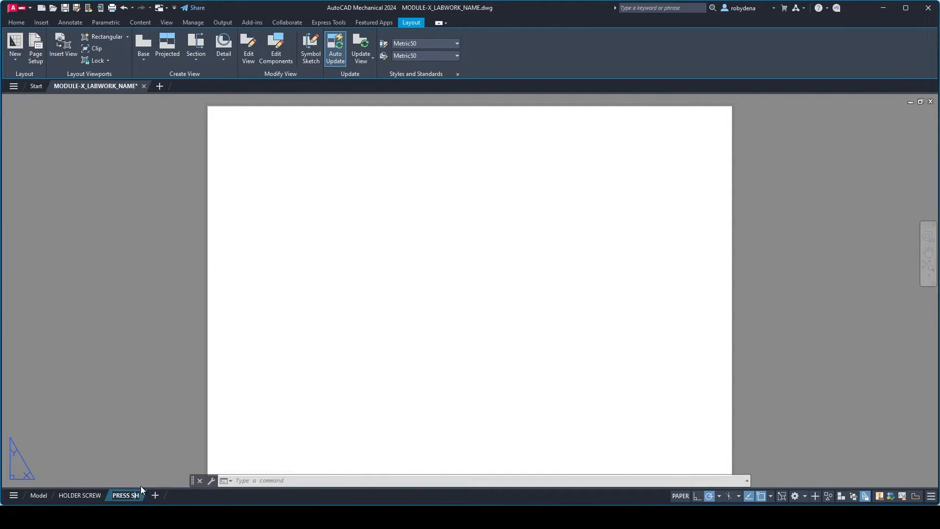
type("AFT")
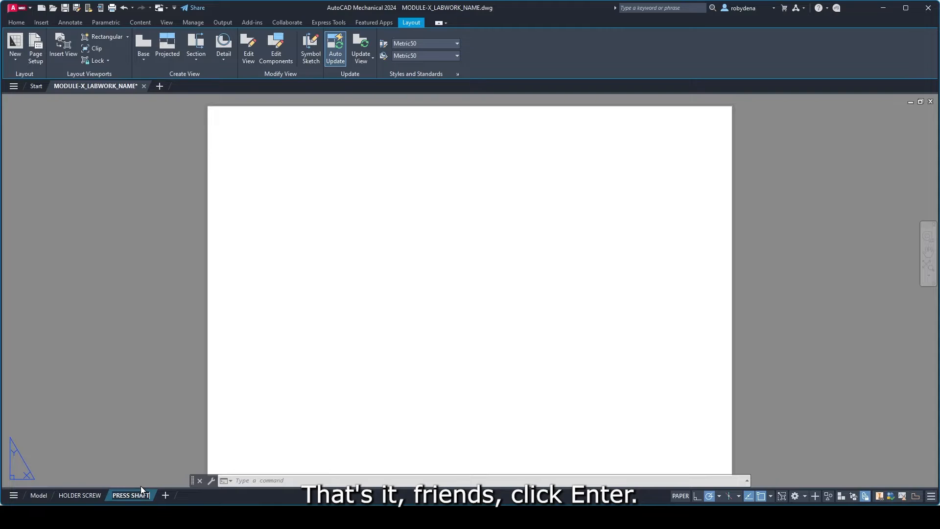
key("Return")
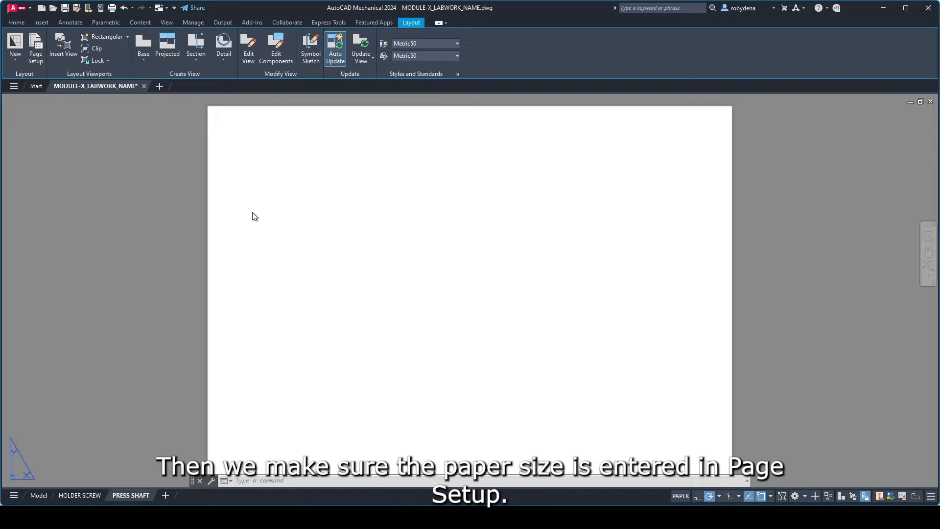
- Modify the PRESS SHAFT page setup to use the DWG To PDF.pc3 plotter and ISO full bleed A3 (420.00 x 297.00 MM) paper
left_click(36, 47)
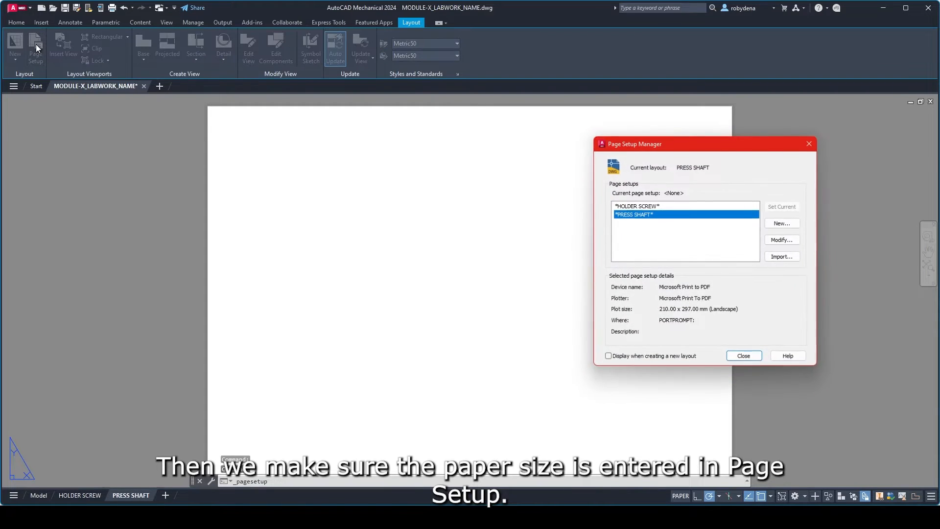
left_click(793, 242)
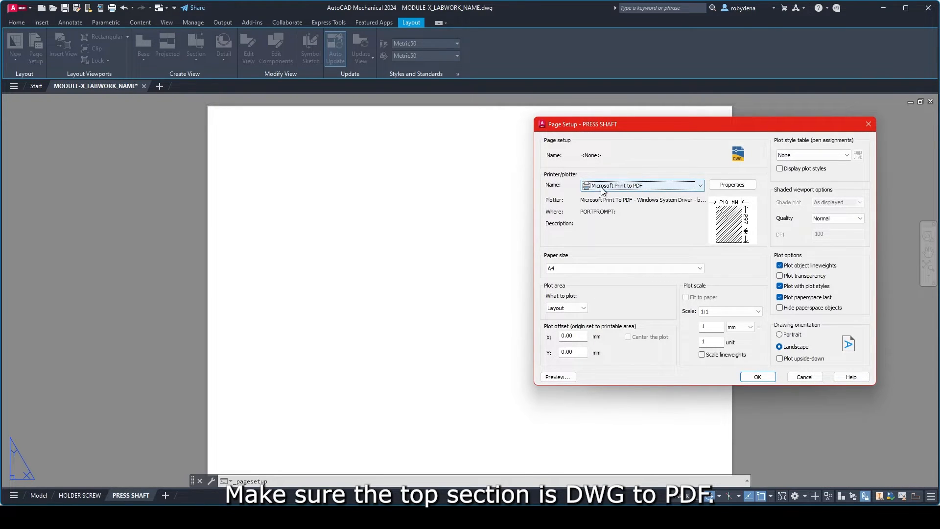
left_click(652, 187)
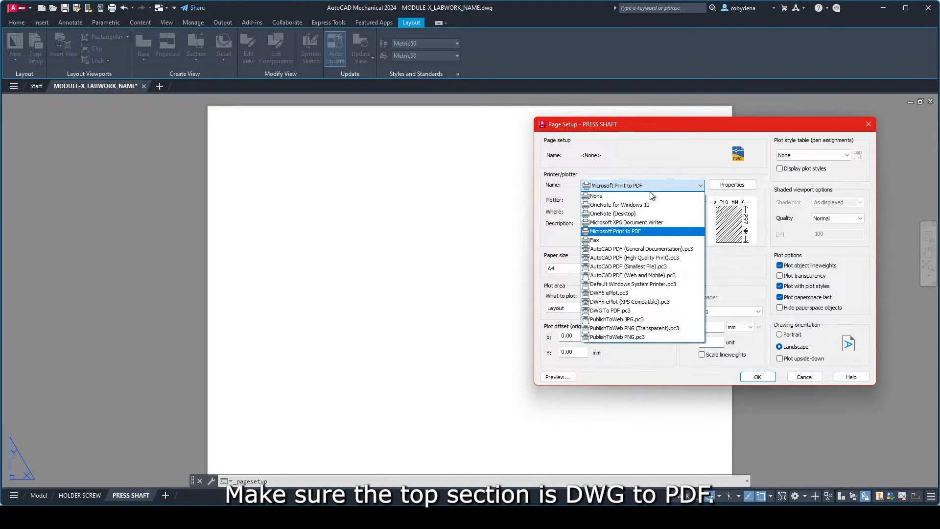
left_click(628, 314)
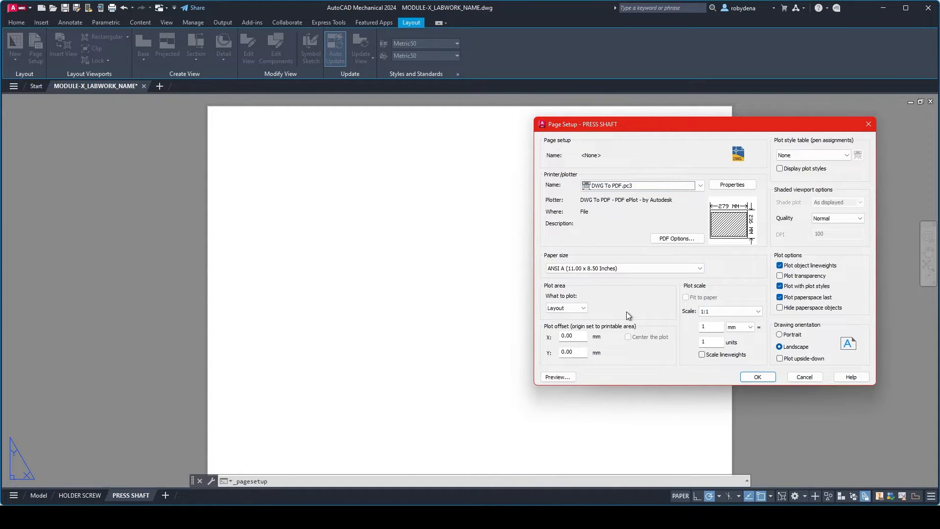
left_click(607, 269)
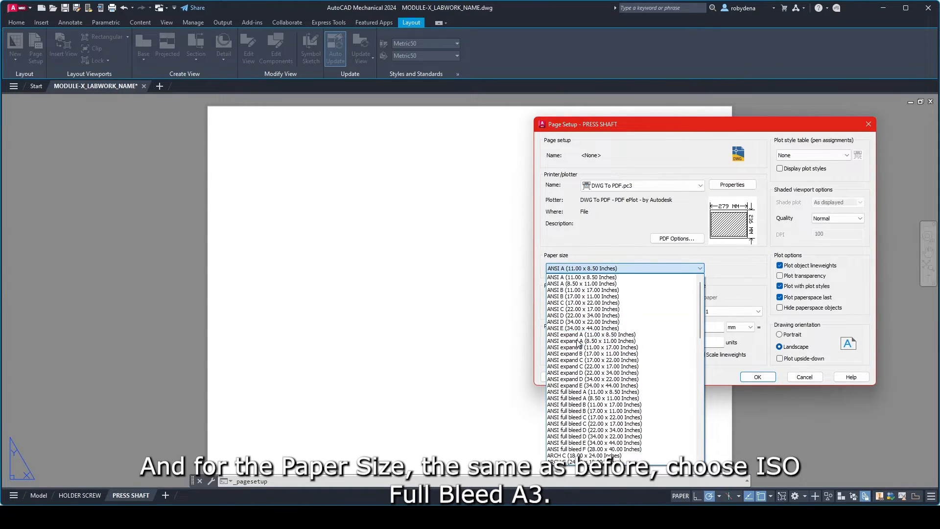
scroll(608, 349, "down", 9)
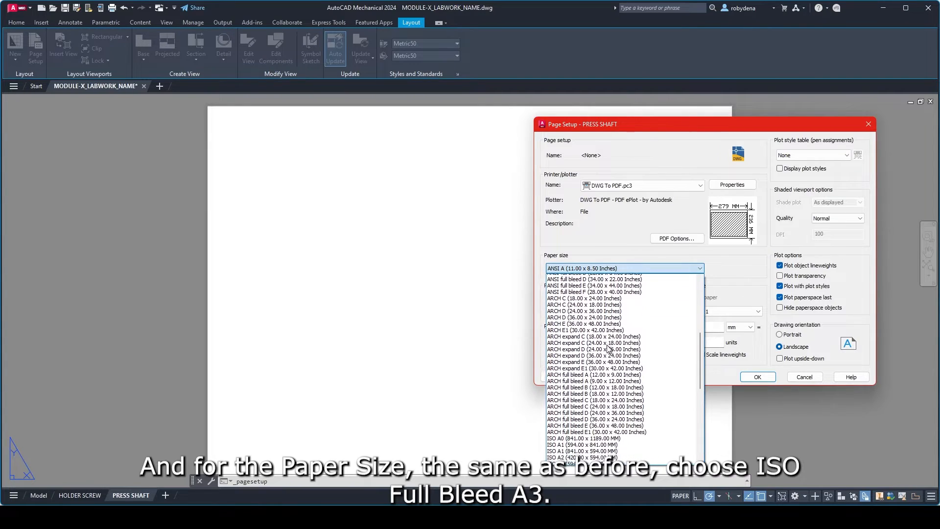
scroll(608, 349, "down", 5)
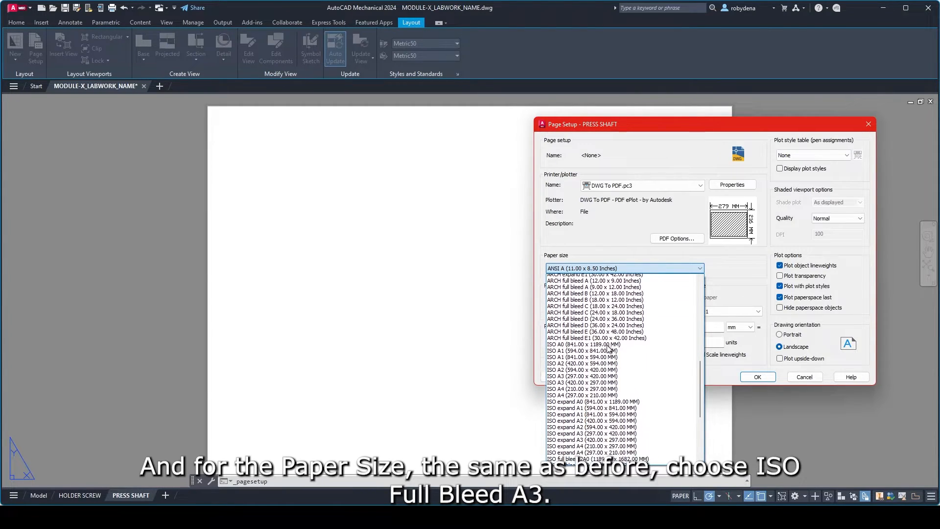
scroll(609, 349, "down", 6)
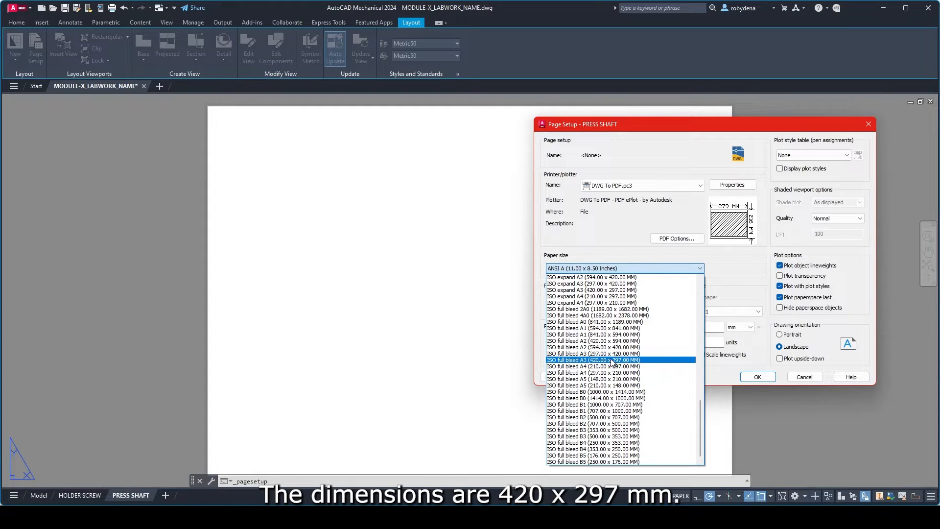
left_click(612, 361)
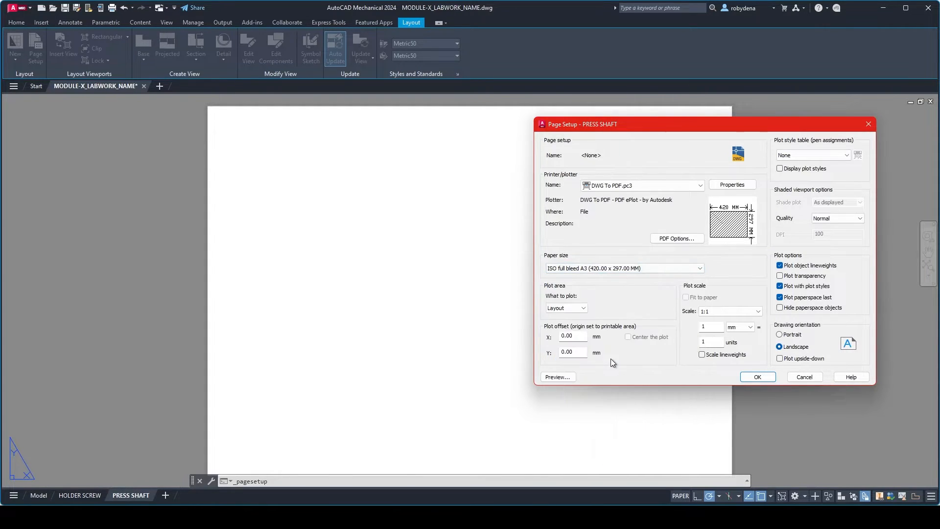
left_click(758, 377)
left_click(744, 355)
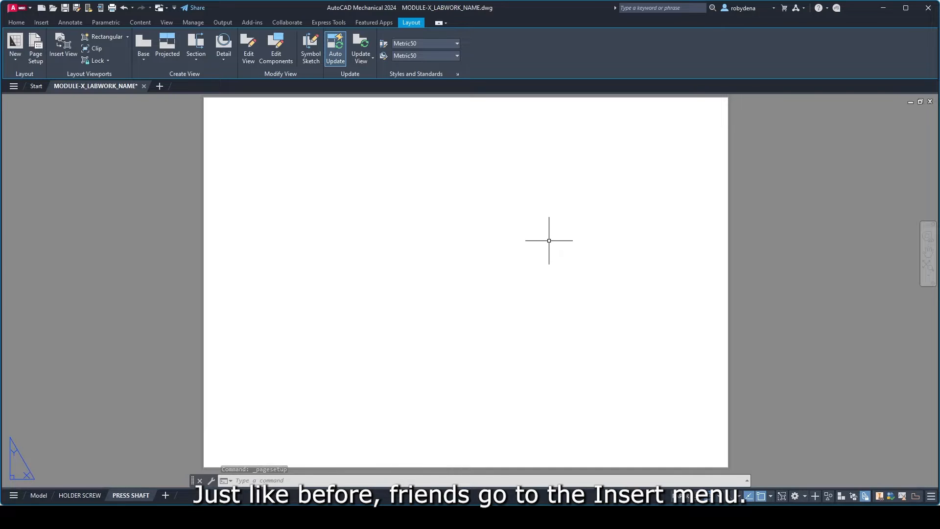
- Insert the TITLE BLOCK block into the PRESS SHAFT layout at 0,0, dismissing the attribute editing without changes
left_click(41, 24)
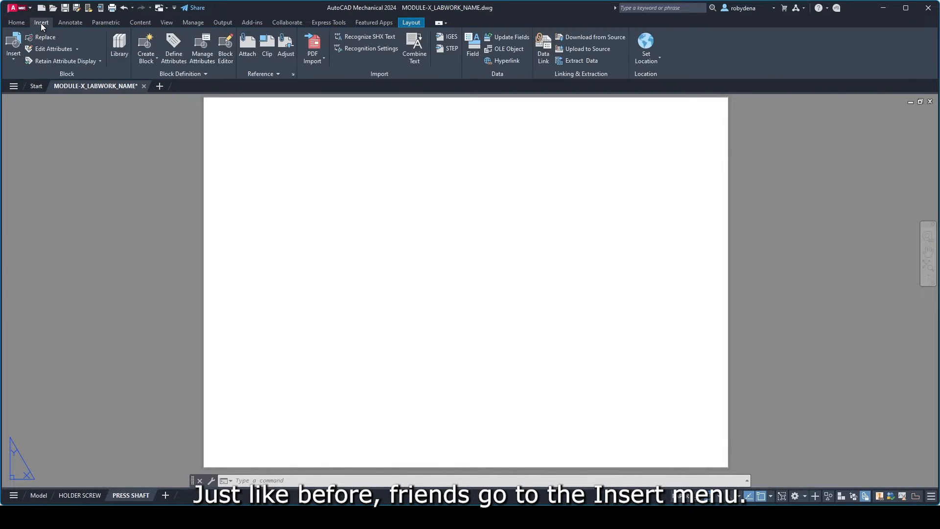
left_click(13, 59)
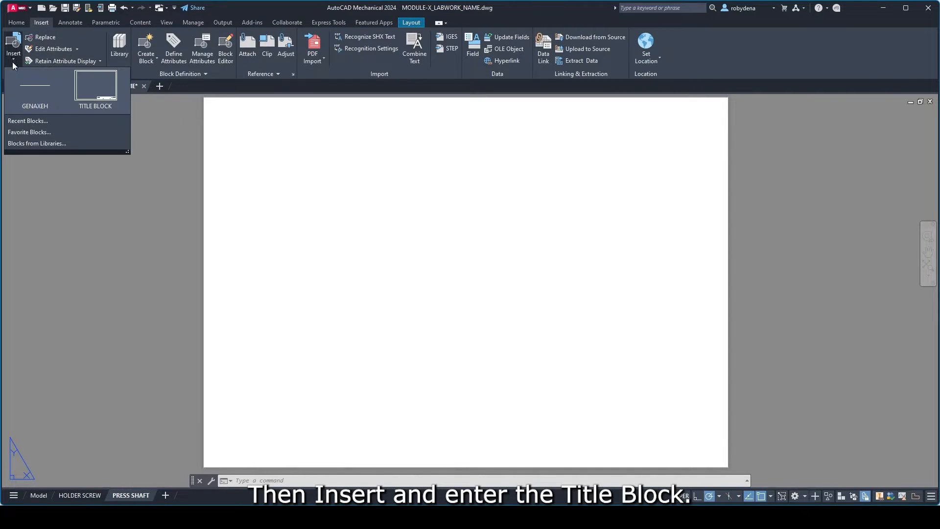
left_click(88, 93)
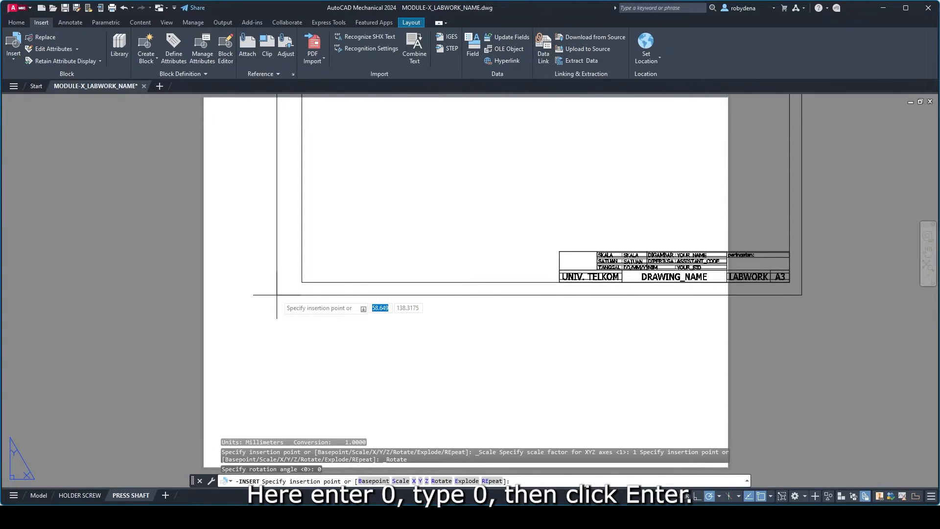
type("0")
key("Tab")
type("0")
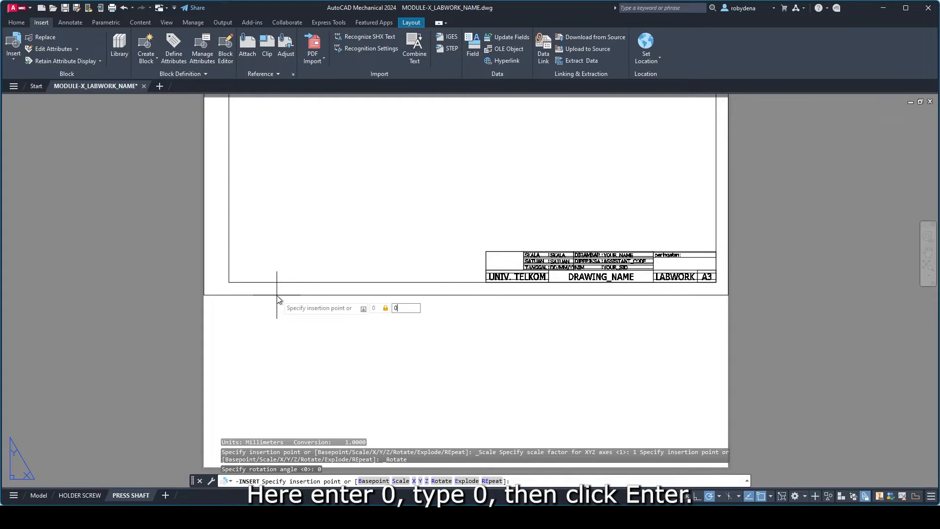
key("Return")
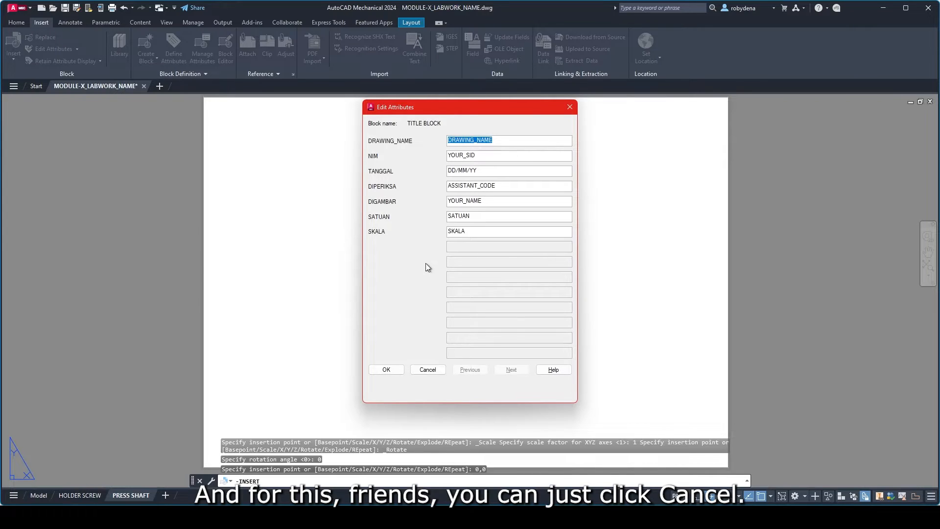
left_click(427, 370)
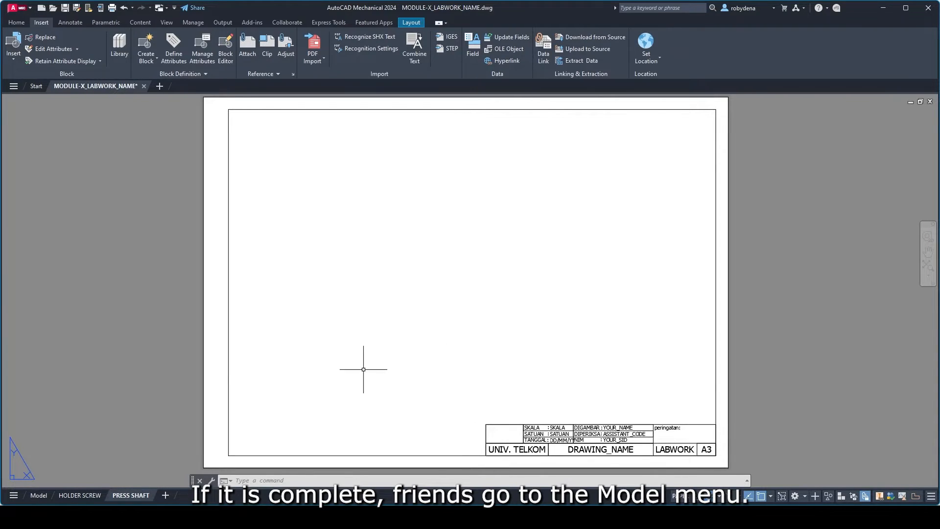
- Start a base view from model space using only the press shaft solid and target the PRESS SHAFT layout
left_click(38, 495)
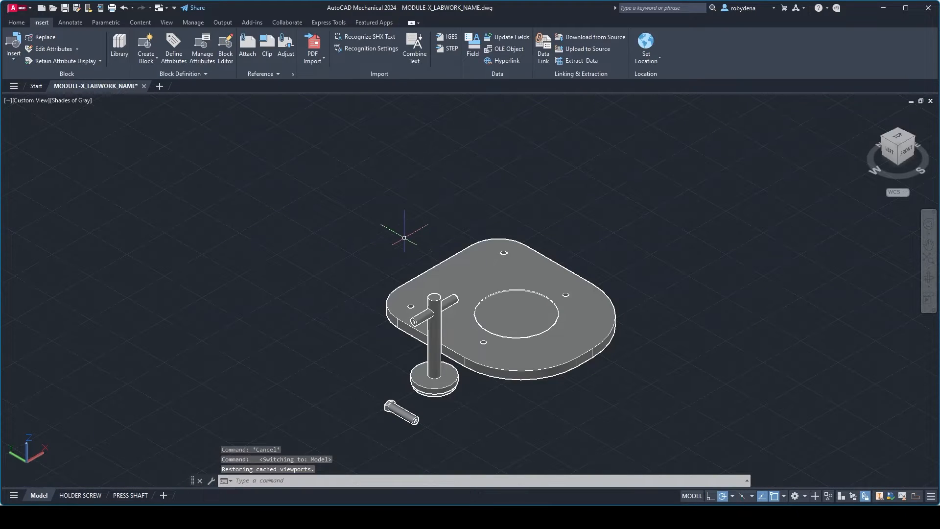
left_click(13, 25)
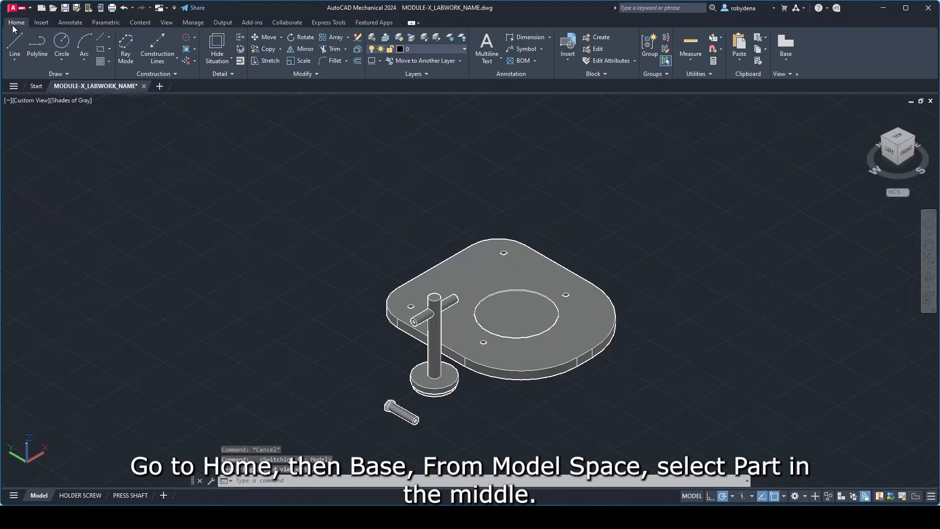
left_click(787, 44)
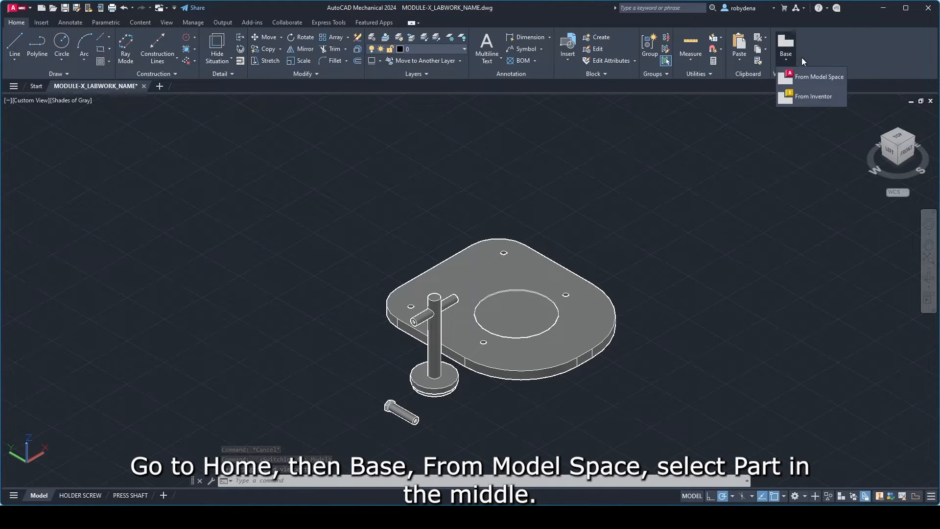
left_click(807, 77)
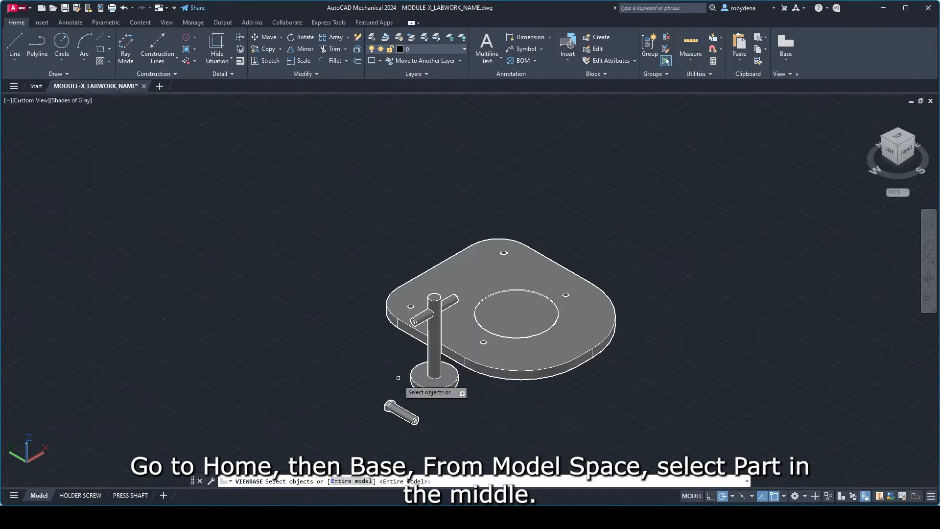
left_click(431, 371)
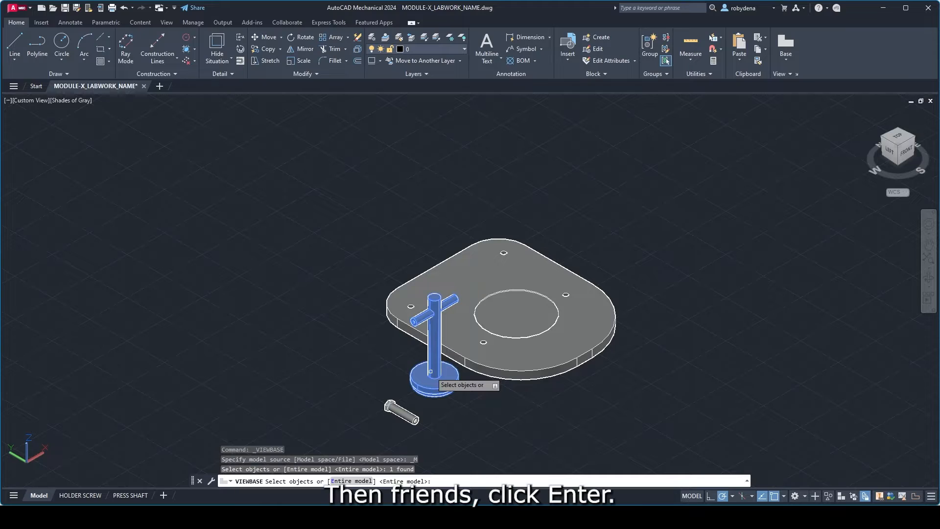
key("Return")
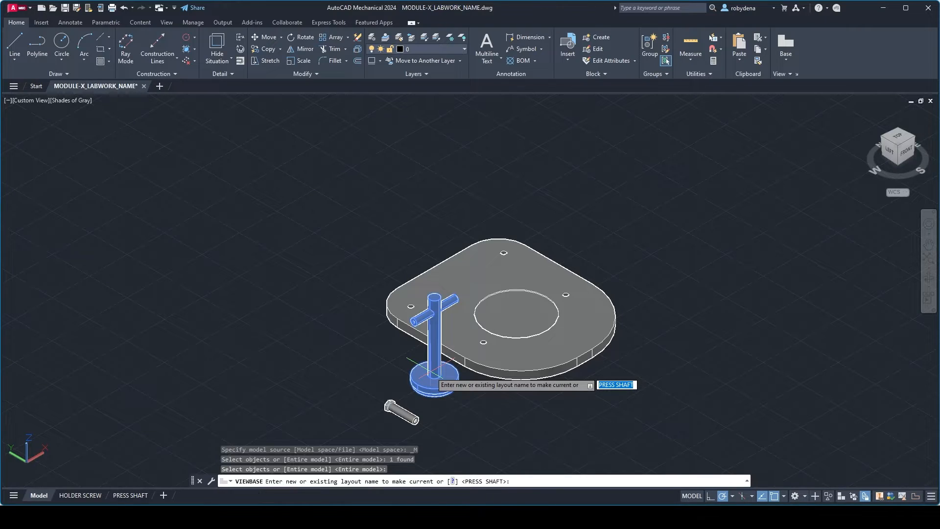
key("Return")
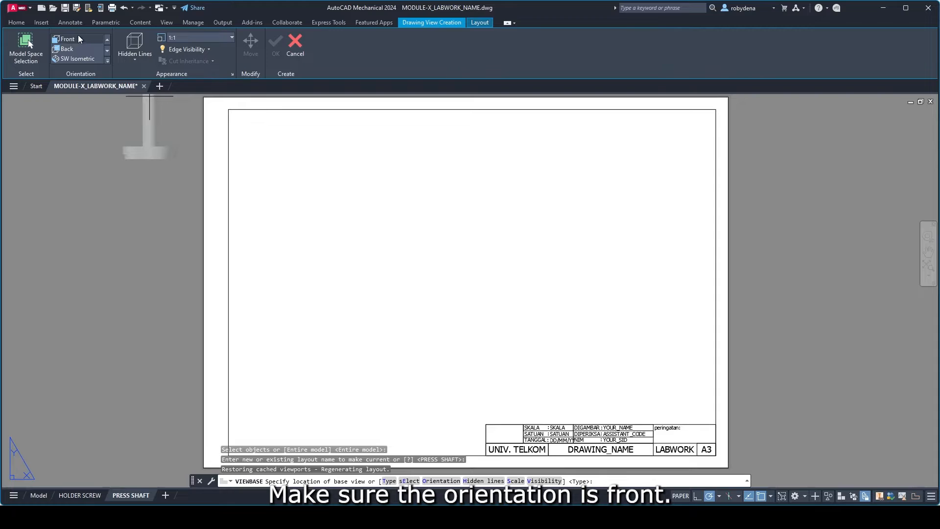
- Place the front base view in the sheet's lower-left area, displayed with visible and hidden lines
left_click(140, 60)
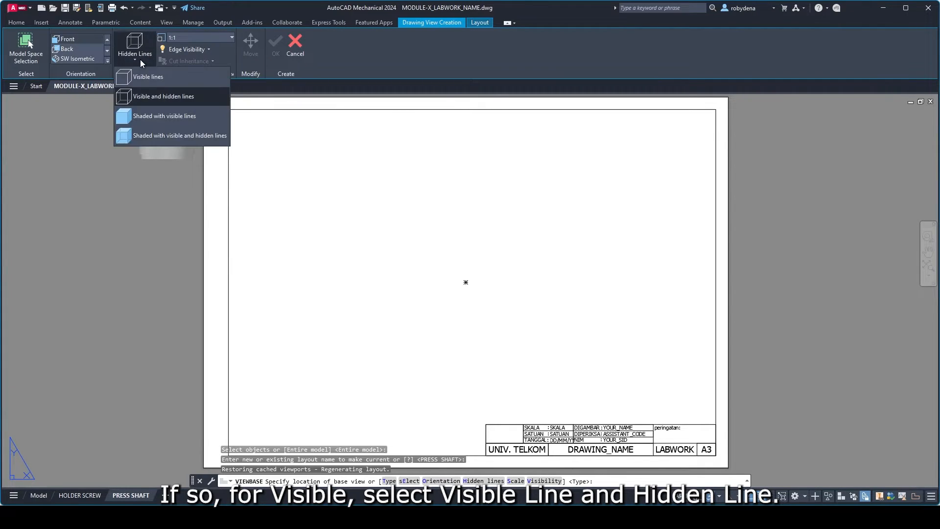
left_click(165, 96)
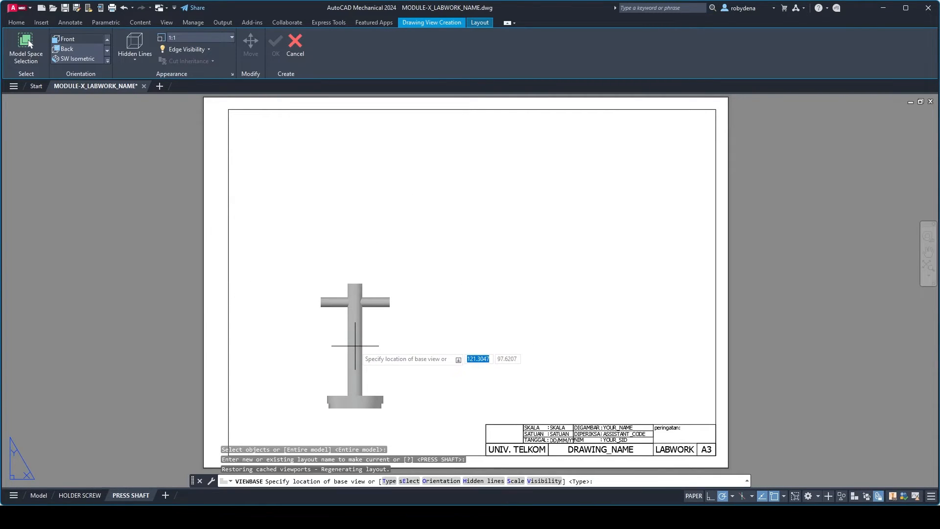
left_click(355, 347)
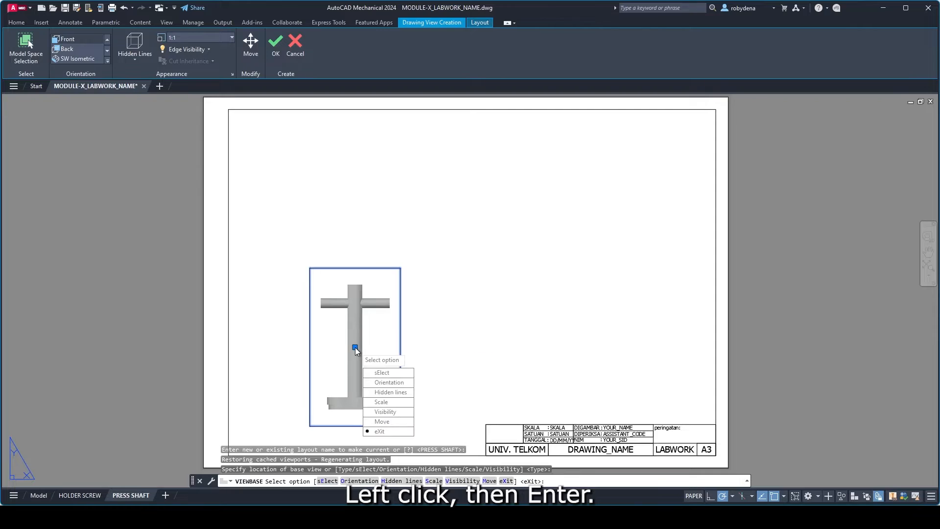
key("Return")
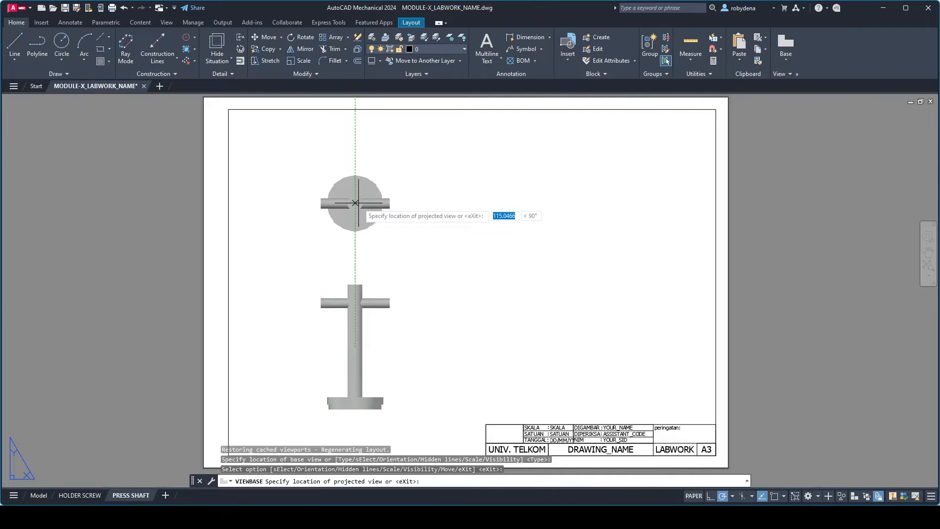
- Place one projected view above the press shaft's base view and another to its right, finishing the view creation
left_click(355, 202)
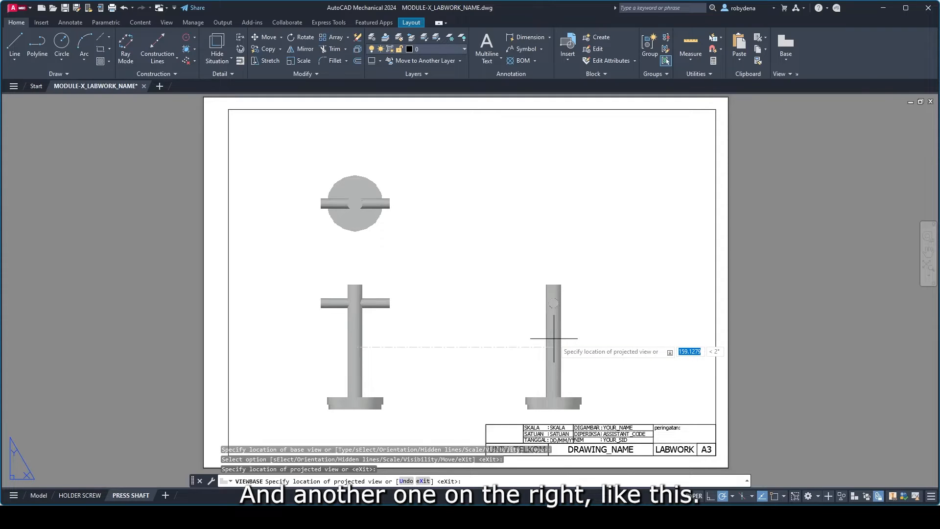
left_click(554, 339)
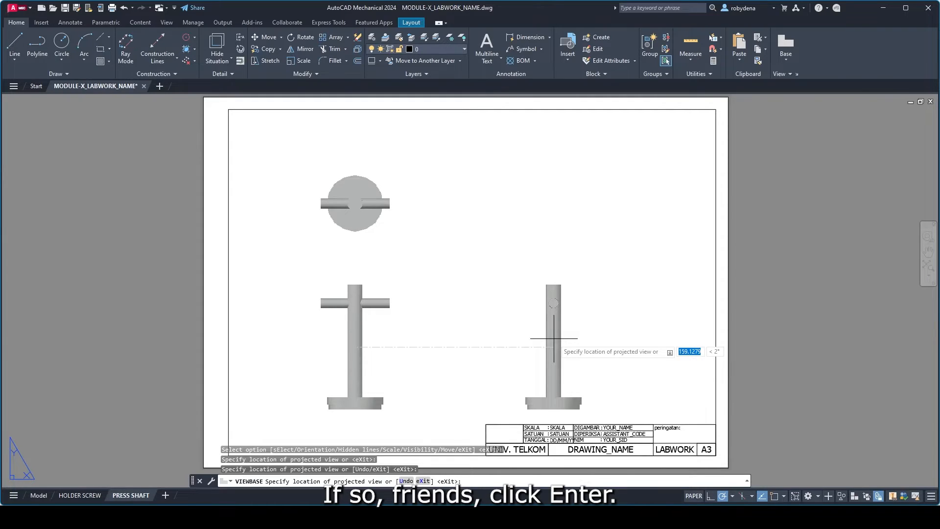
key("Return")
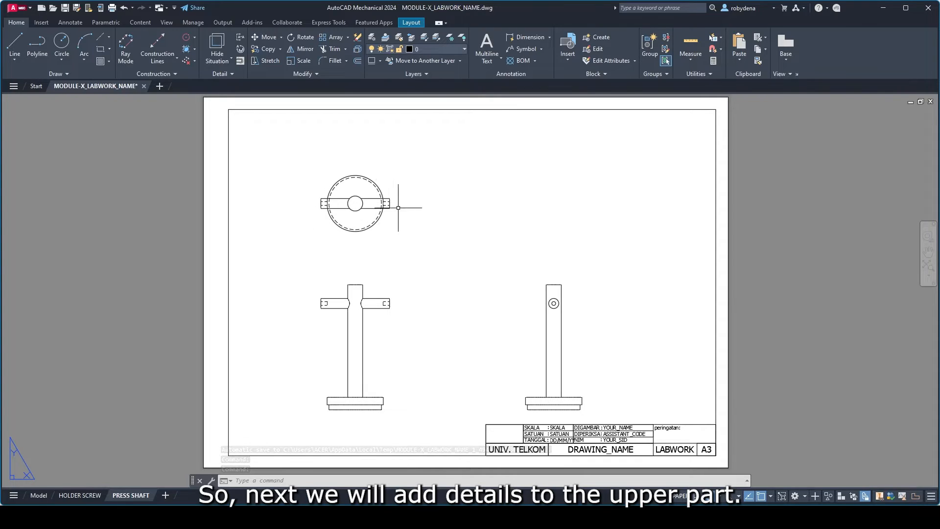
- Start a circular detail view from the top view, its boundary about 15 mm in radius, centred where the crossbar's upper-right edge meets the dashed circle
left_click(411, 24)
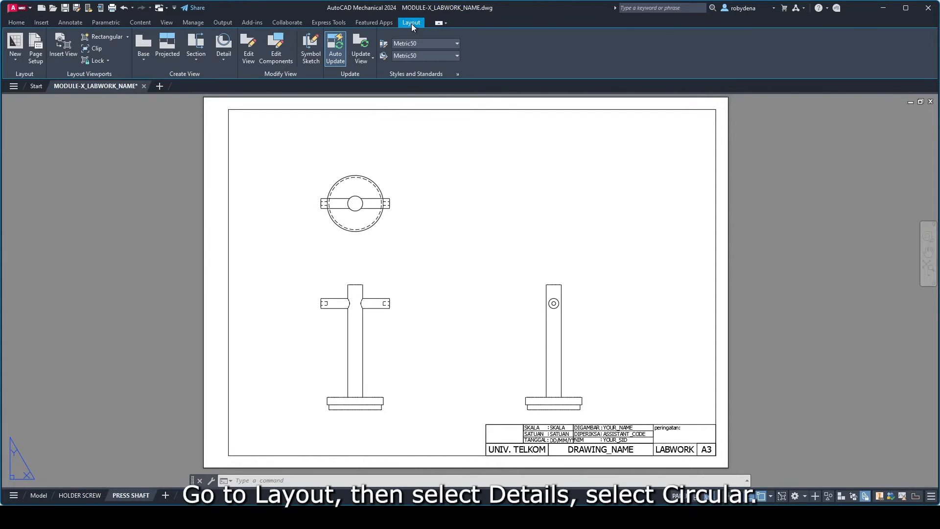
left_click(225, 58)
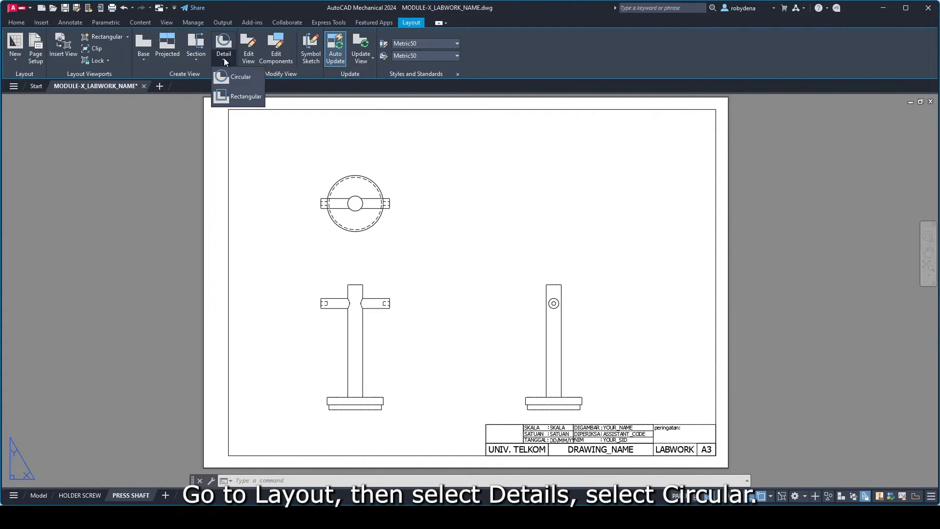
left_click(241, 77)
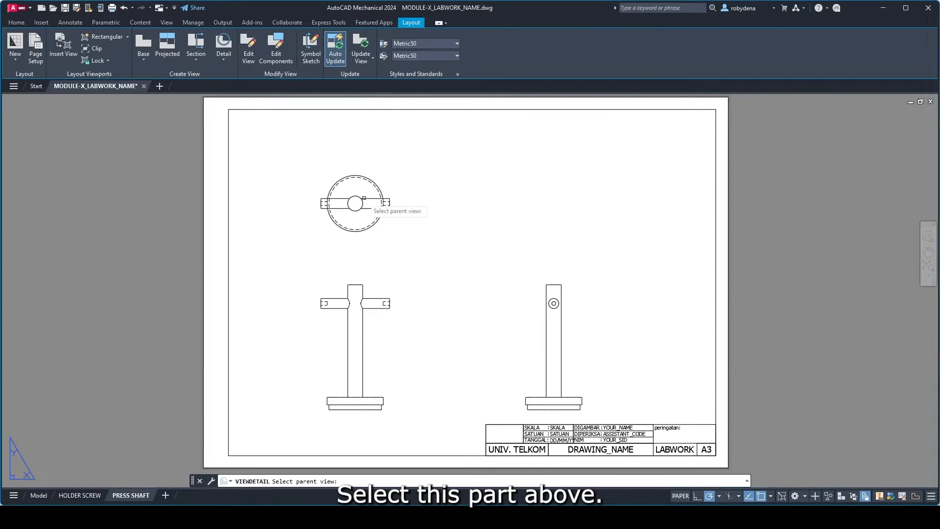
left_click(362, 204)
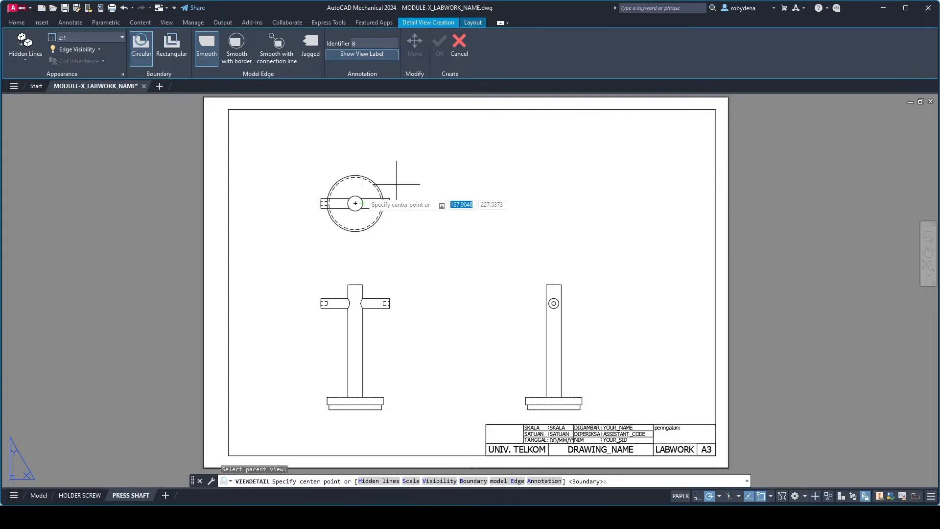
scroll(382, 193, "up", 6)
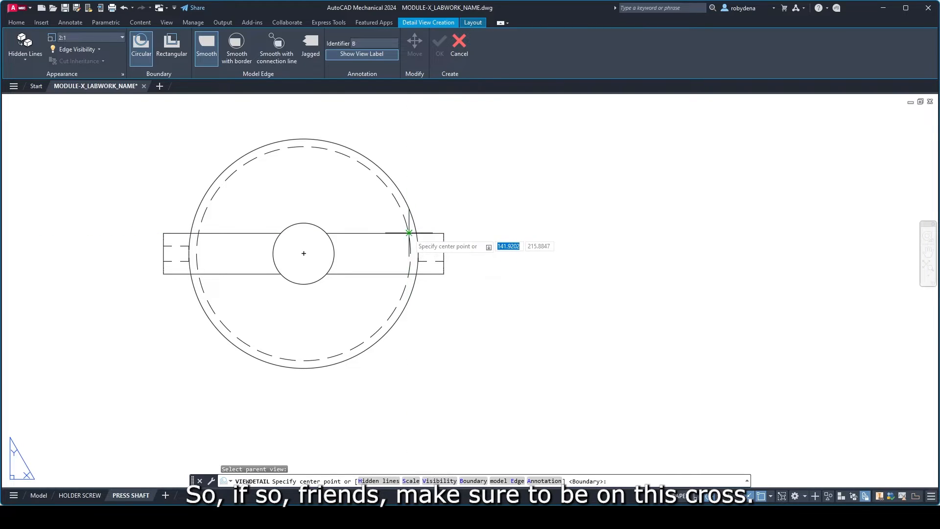
left_click(409, 233)
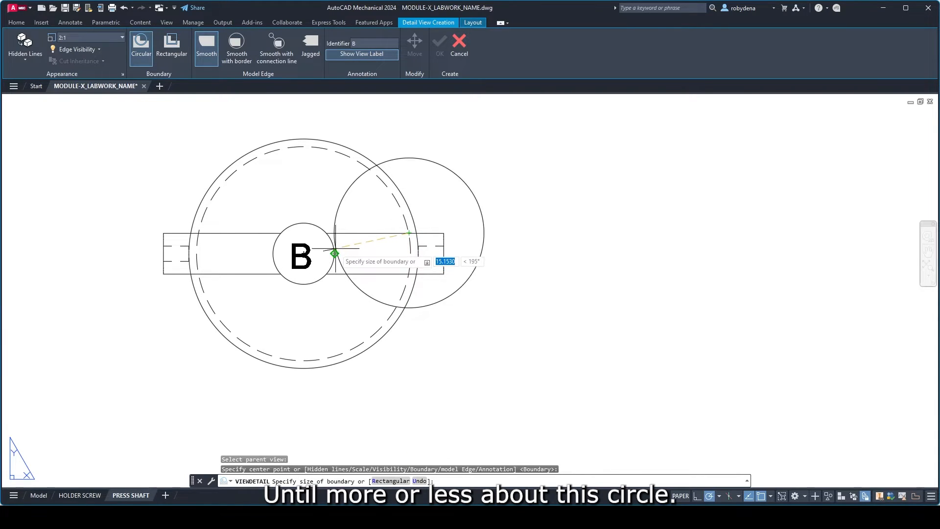
left_click(334, 253)
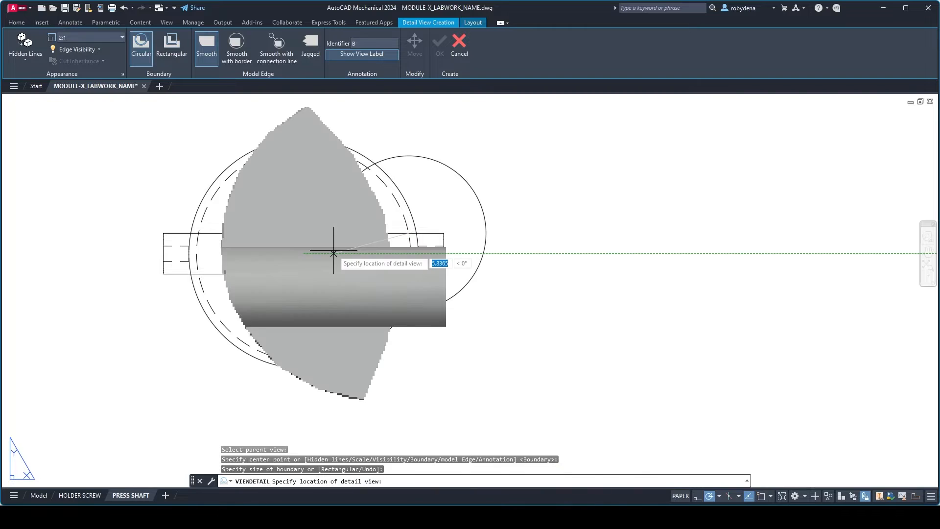
- Place the 2:1 detail view level with the top view and above the side view, finishing its creation
scroll(558, 250, "down", 6)
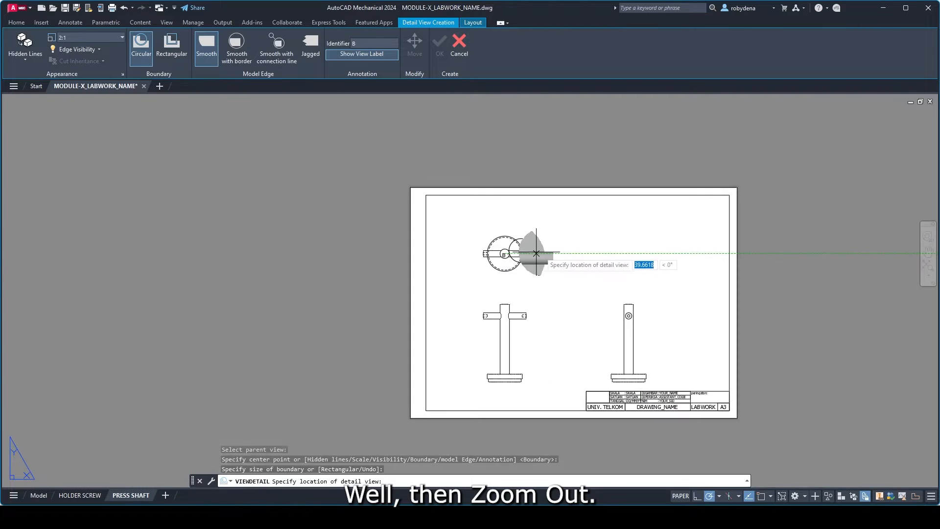
middle_click_drag(529, 251, 489, 251)
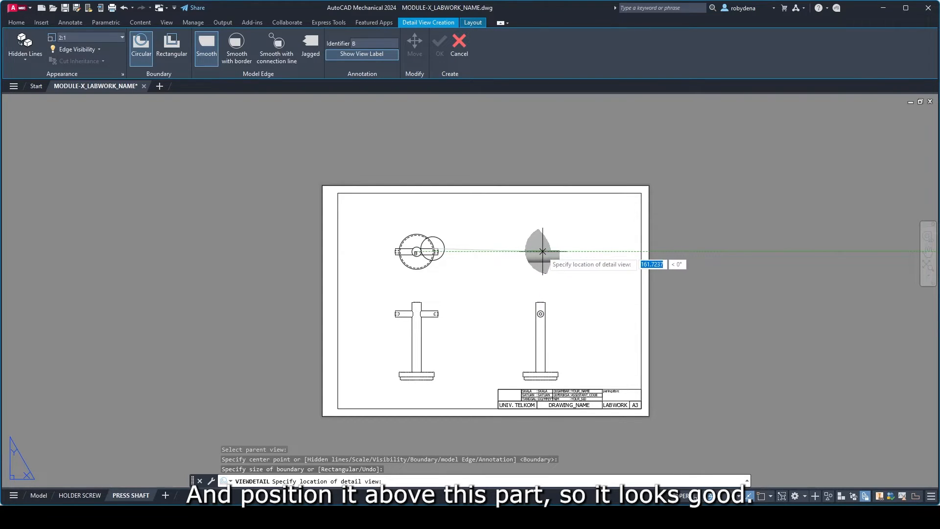
left_click(542, 251)
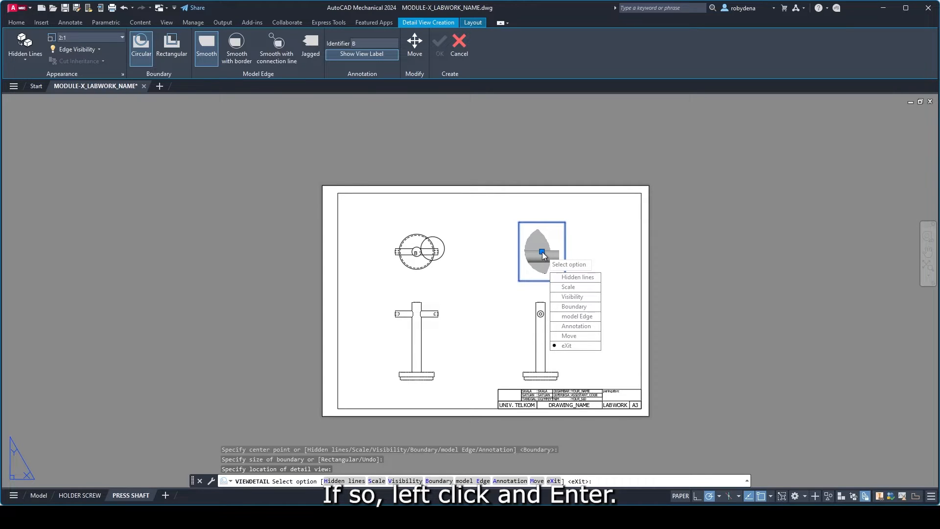
key("Return")
- Add centerlines between the hidden hole edges at both crossbar ends in the press shaft's top view
scroll(523, 287, "up", 2)
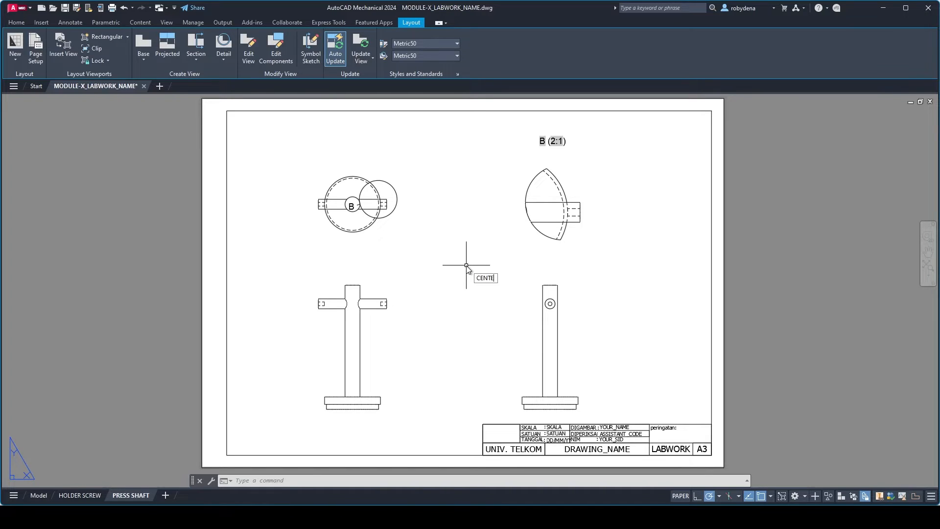
key("Return")
scroll(378, 206, "up", 4)
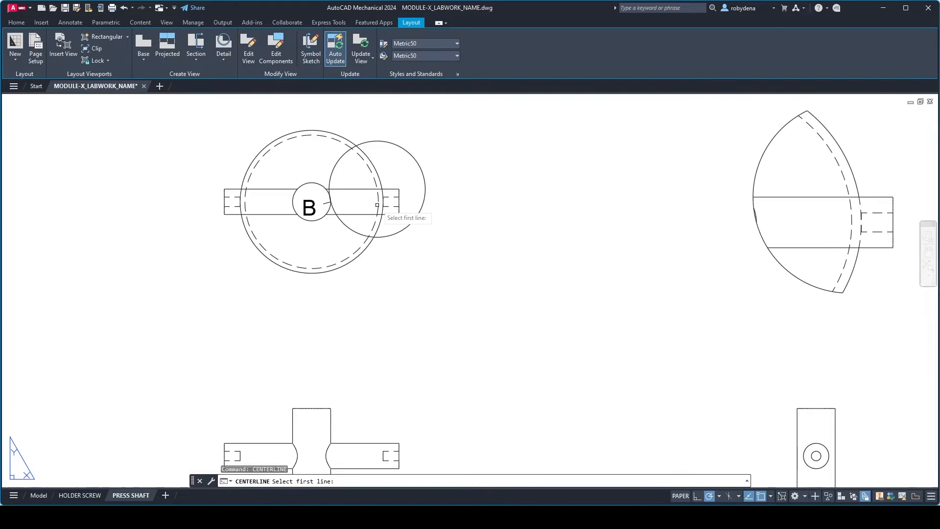
left_click(390, 198)
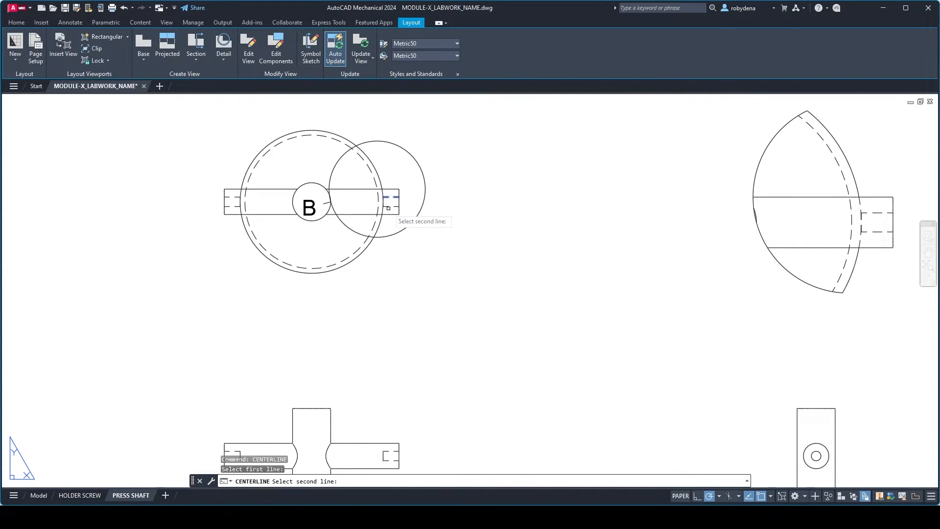
left_click(388, 207)
left_click(390, 206)
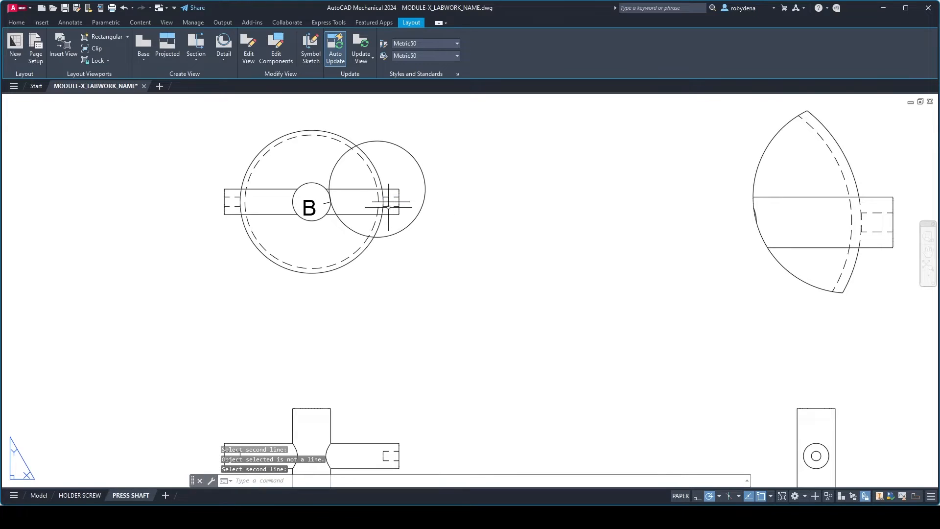
right_click(473, 242)
left_click(489, 246)
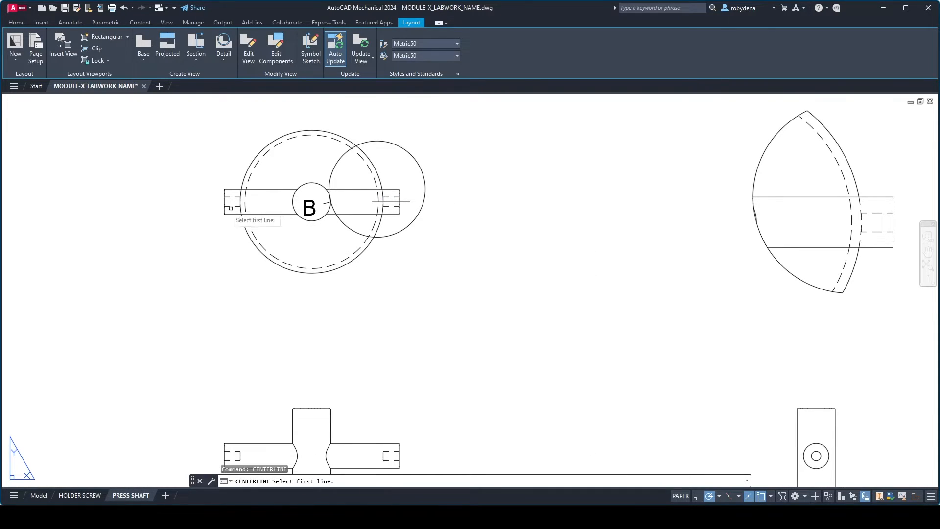
left_click(227, 197)
left_click(228, 206)
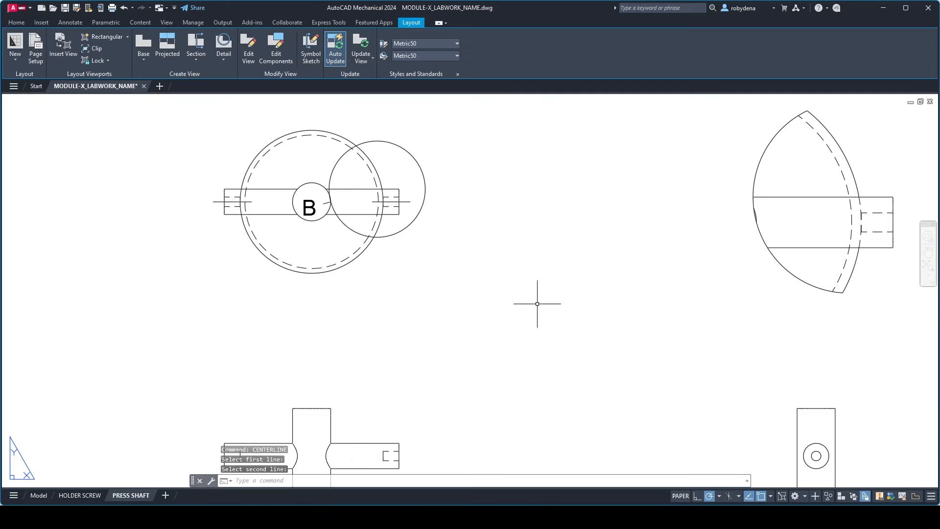
- Add a centerline between the two hidden hole edges in detail view B
middle_click_drag(675, 290, 470, 265)
right_click(687, 261)
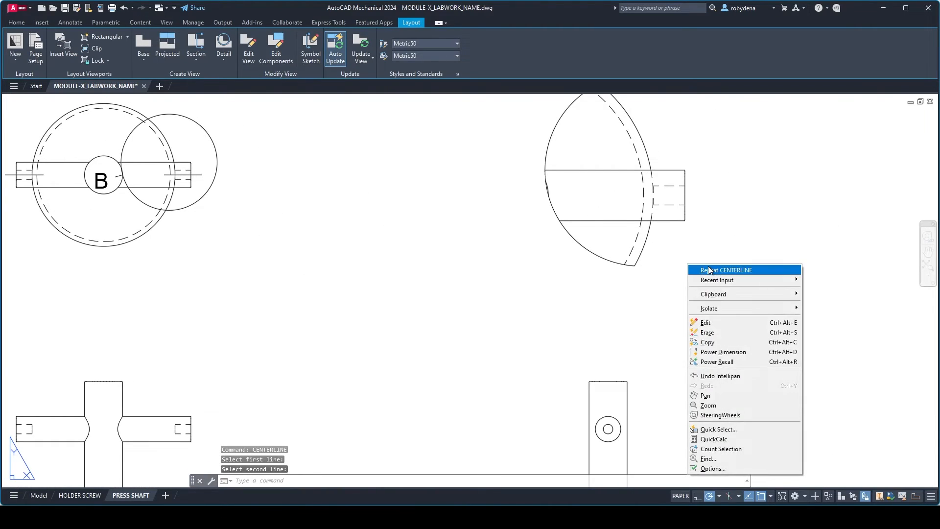
left_click(705, 267)
left_click(670, 187)
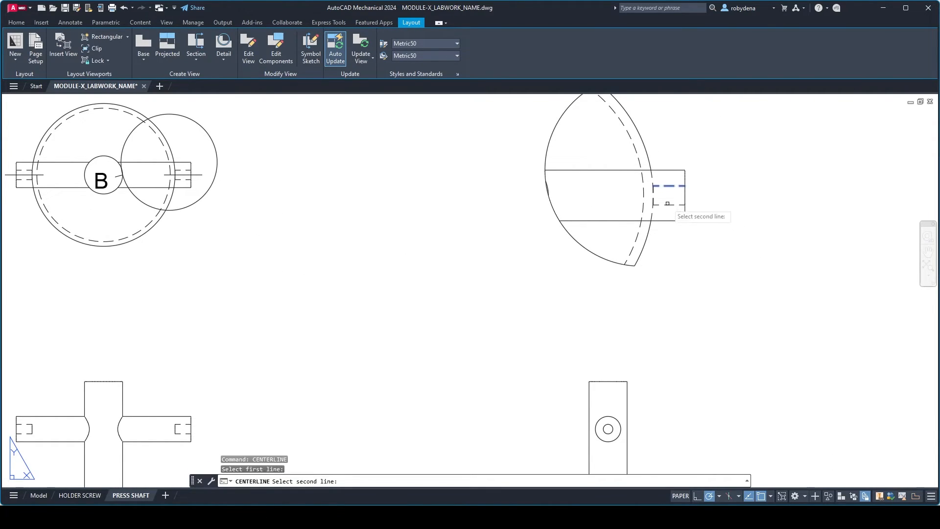
left_click(668, 204)
- Add centerlines between the hidden hole edges at both crossbar ends in the front view
middle_click_drag(524, 305, 468, 206)
middle_click_drag(305, 280, 638, 231)
right_click(598, 248)
left_click(631, 253)
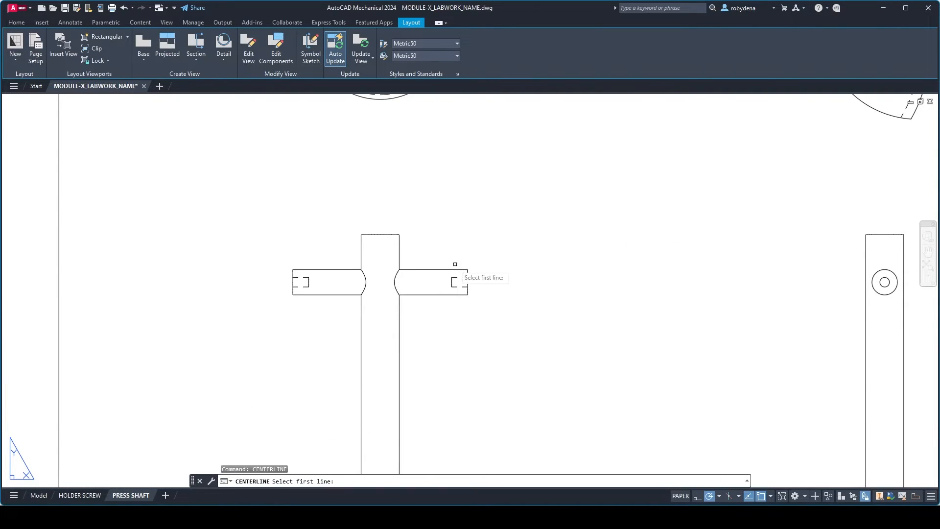
left_click(458, 278)
left_click(459, 286)
right_click(533, 264)
left_click(549, 270)
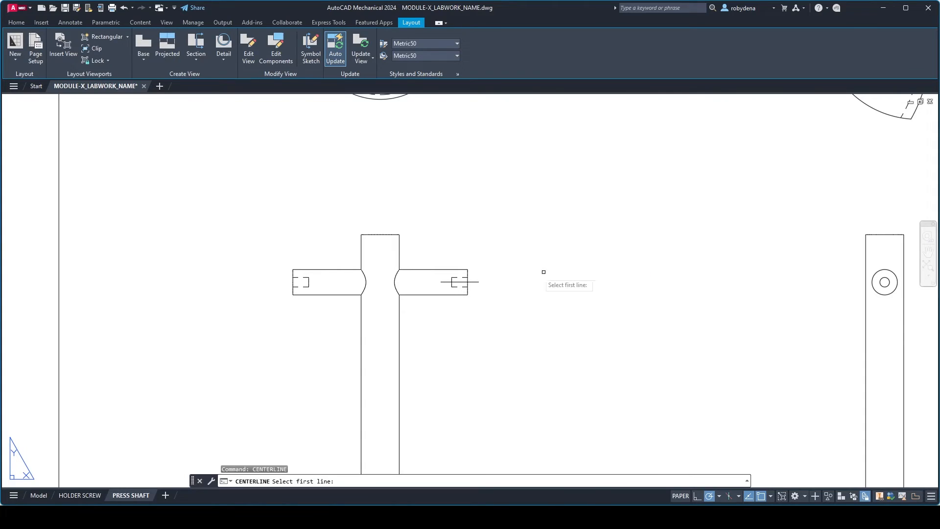
left_click(306, 279)
left_click(306, 287)
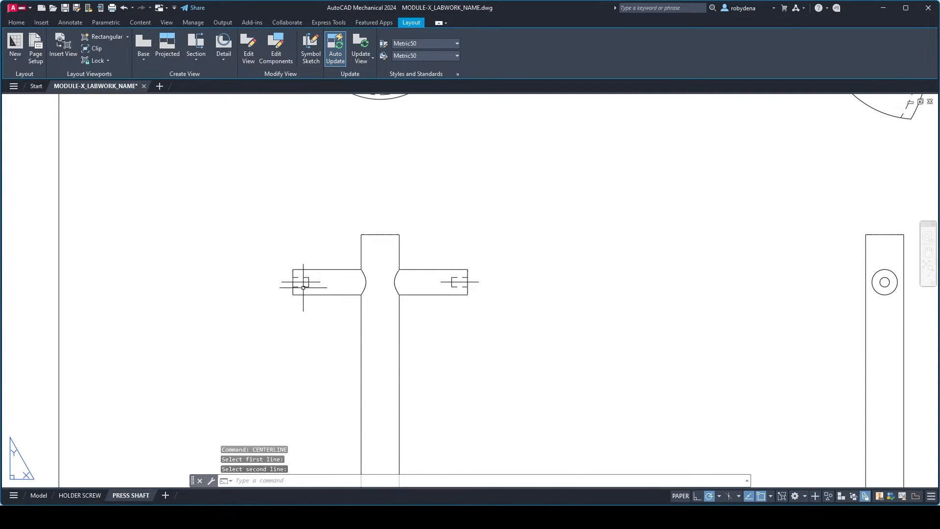
- Add a center mark to the outer circle of the crossbar in the side view
middle_click_drag(652, 265, 339, 301)
right_click(430, 281)
left_click(398, 281)
left_click(399, 281)
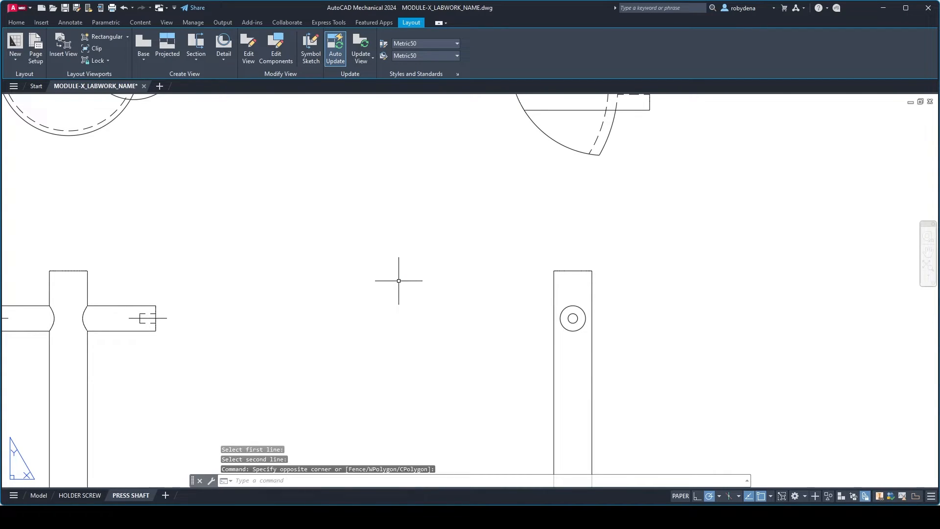
type("CENTER")
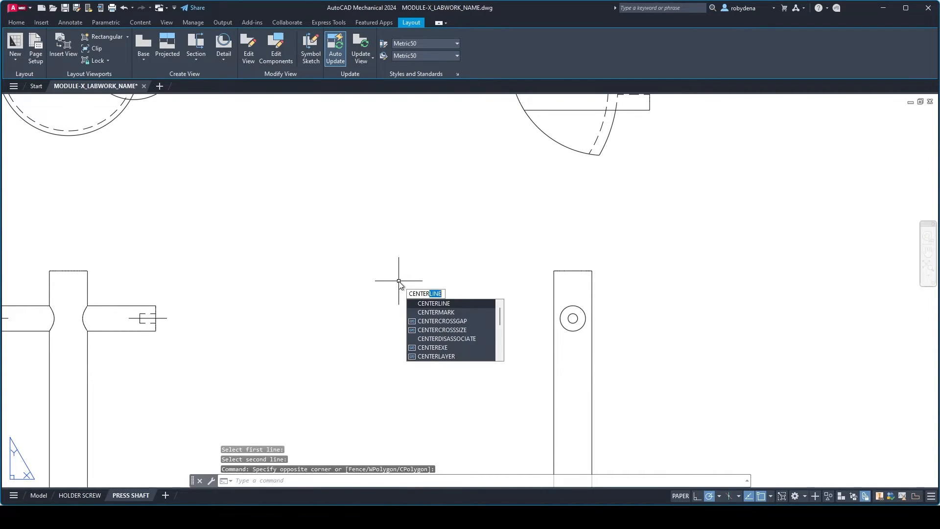
type("MA")
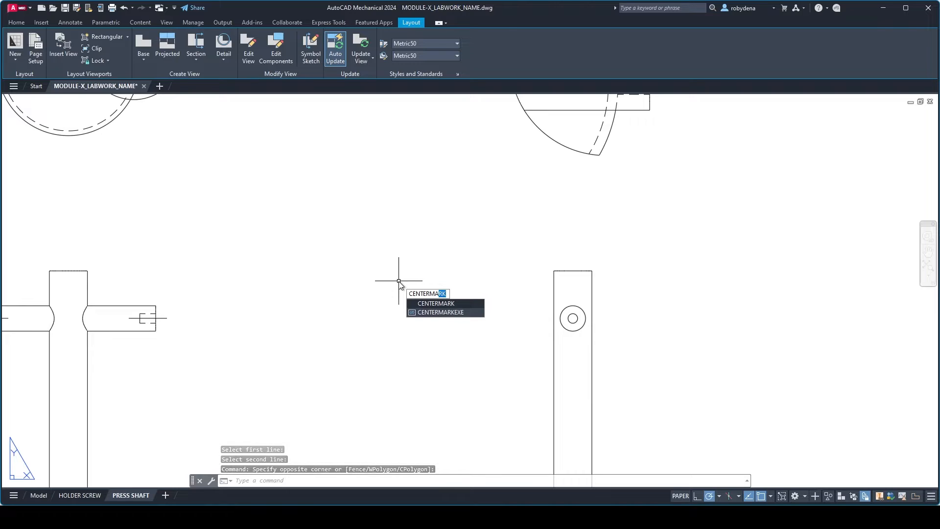
key("Return")
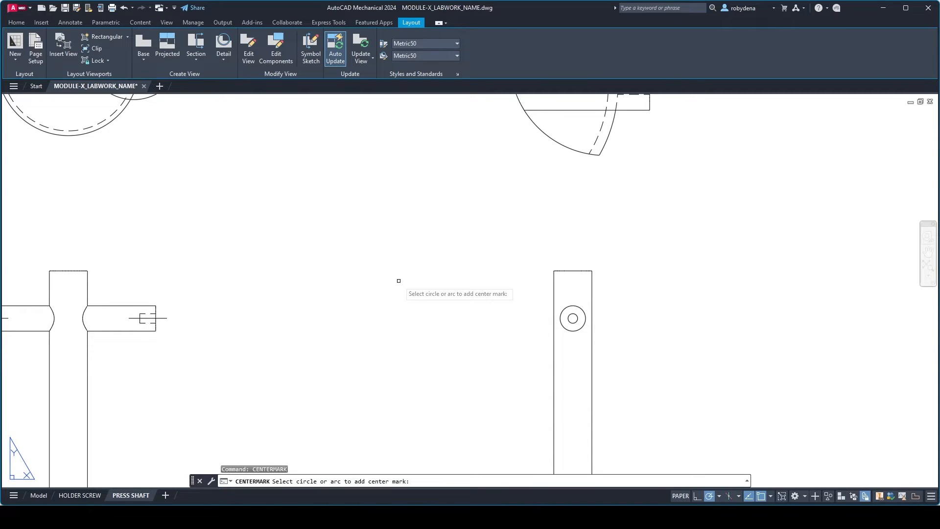
left_click(562, 315)
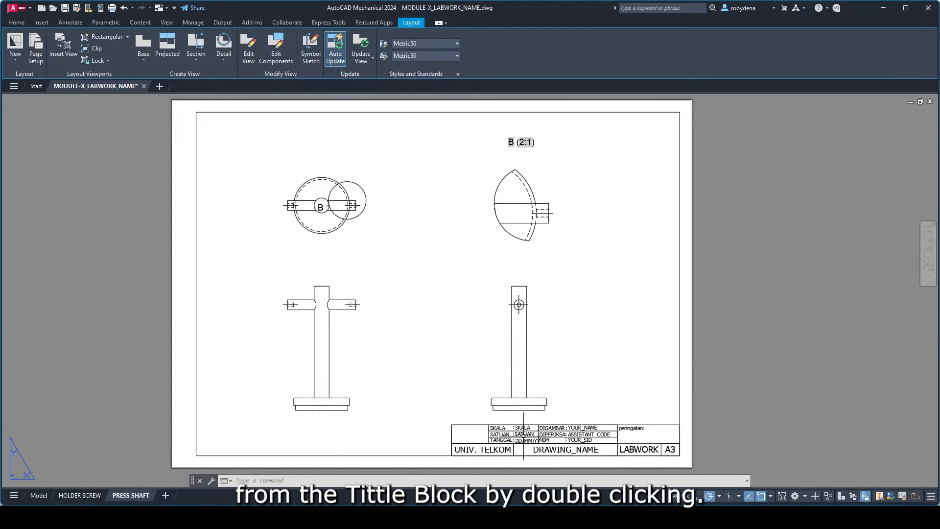
- Set the title block's DRAWING_NAME attribute to PRESS SHAFT and apply it, leaving the other attributes as they are
double_click(525, 436)
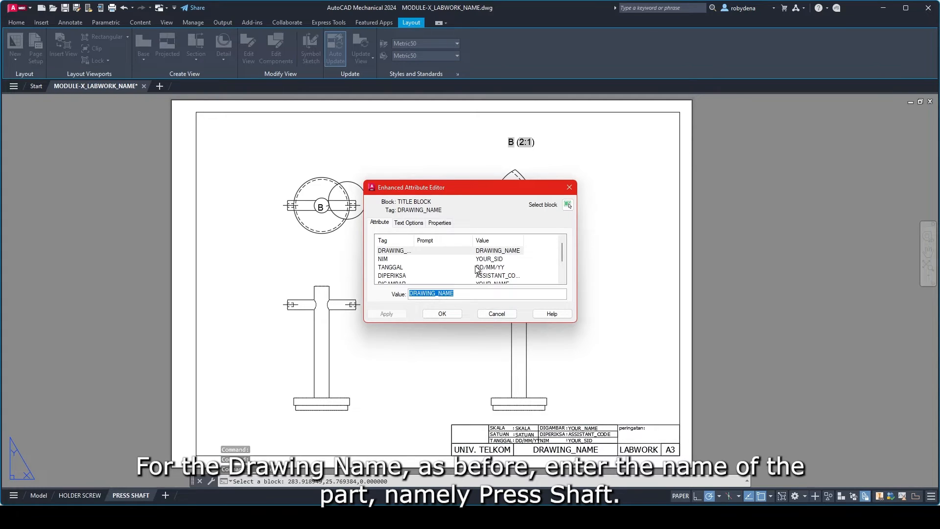
type("PRESS ")
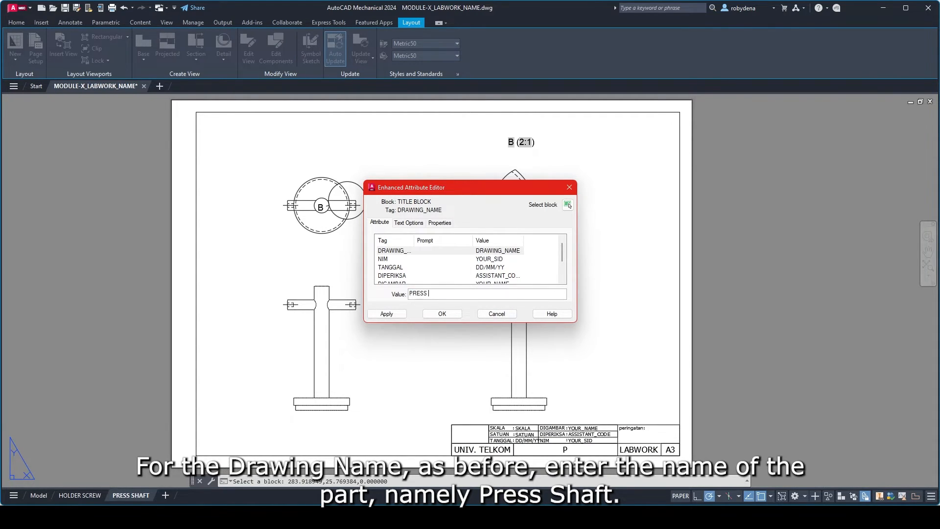
type("SHAFT")
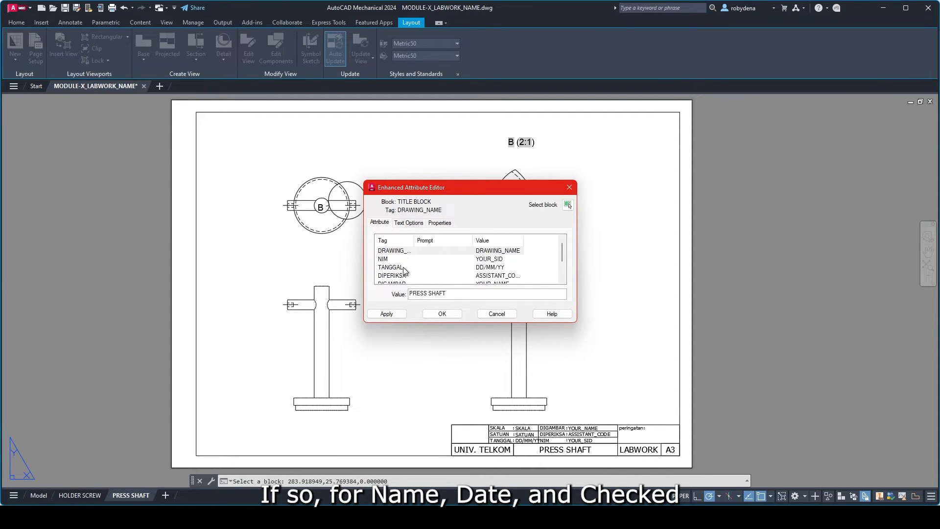
scroll(425, 274, "down", 1)
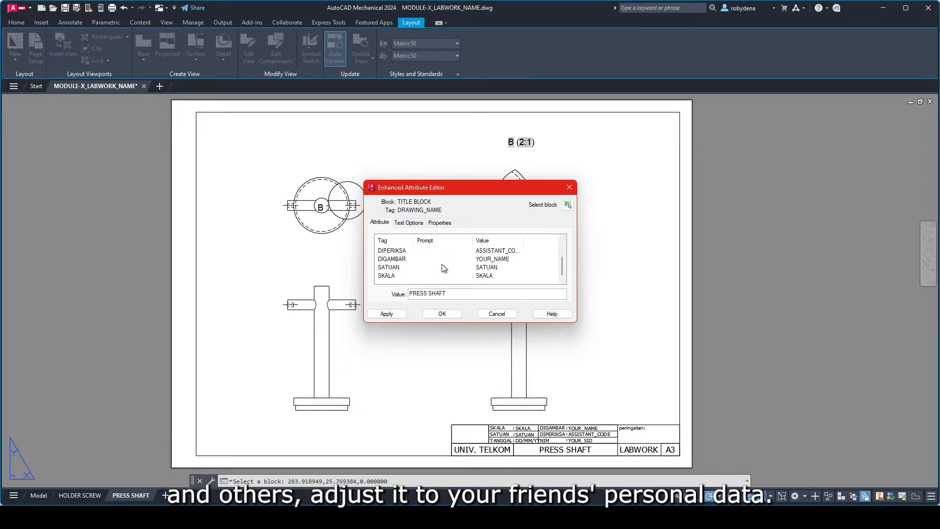
scroll(442, 263, "up", 1)
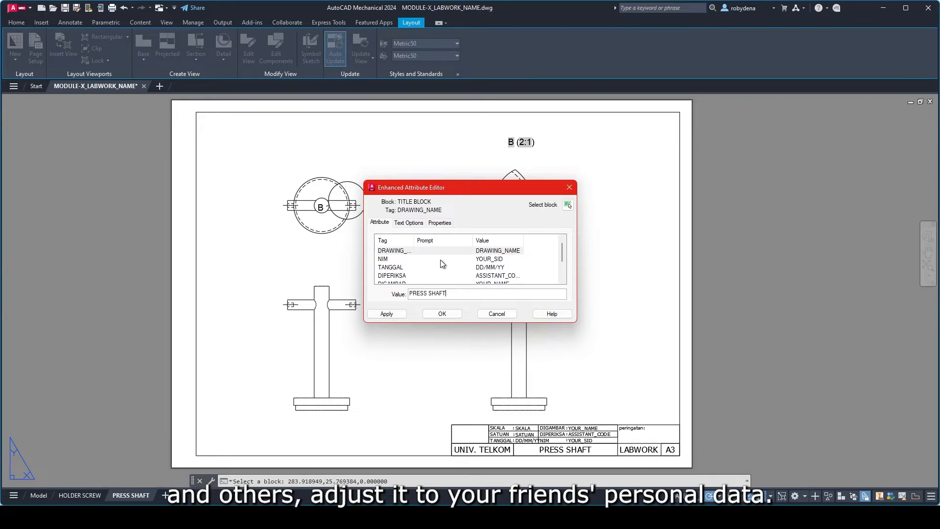
left_click(387, 314)
left_click(443, 314)
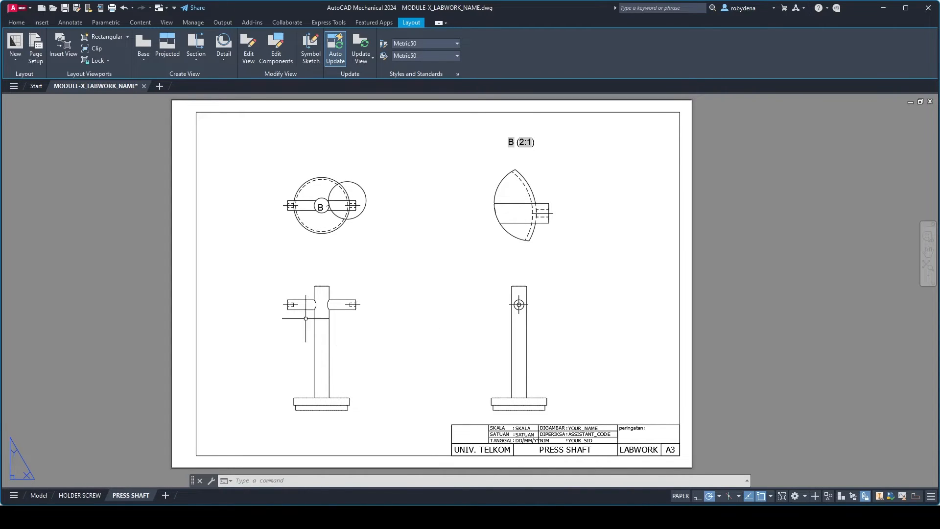
- Add a new layout, switch to it and rename it BOTTOM BASE
left_click(166, 495)
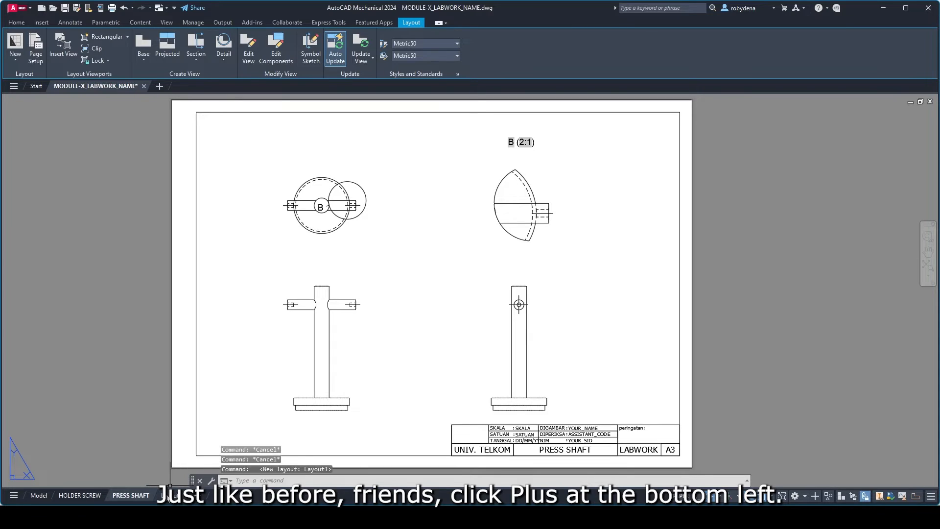
left_click(175, 496)
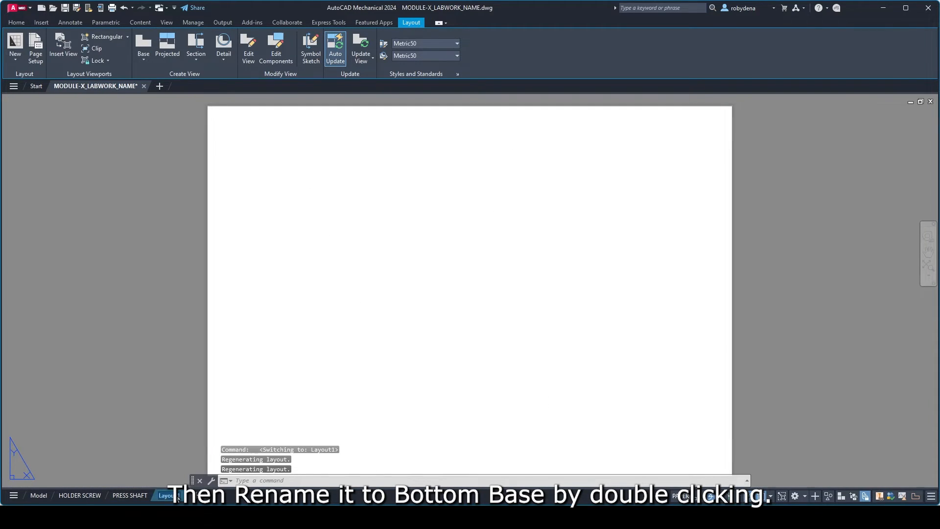
double_click(177, 495)
type("BOTTOM BASE")
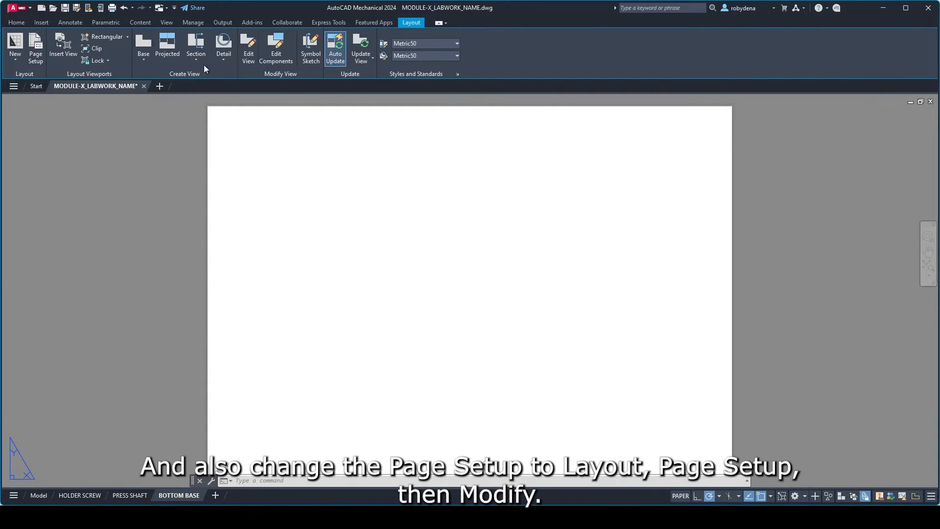
- Modify the BOTTOM BASE layout's page setup to use the DWG To PDF.pc3 plotter
left_click(31, 50)
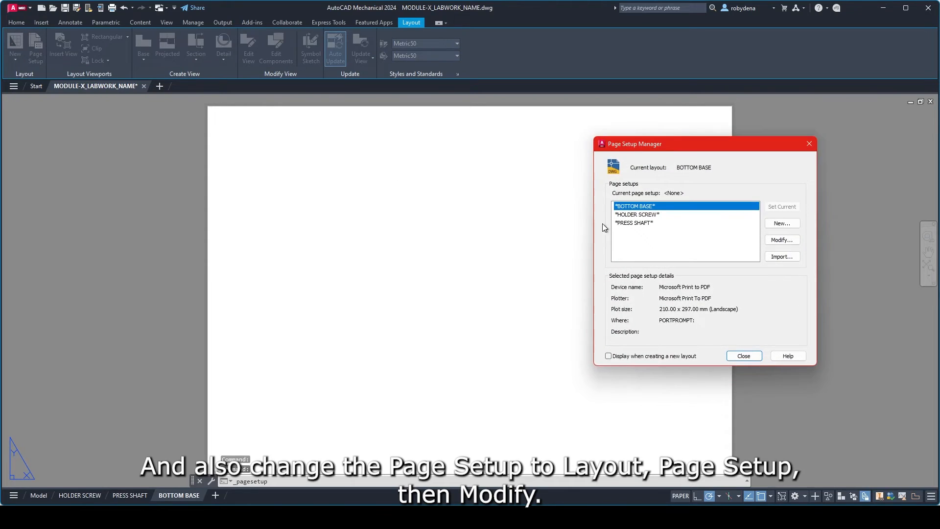
left_click(782, 240)
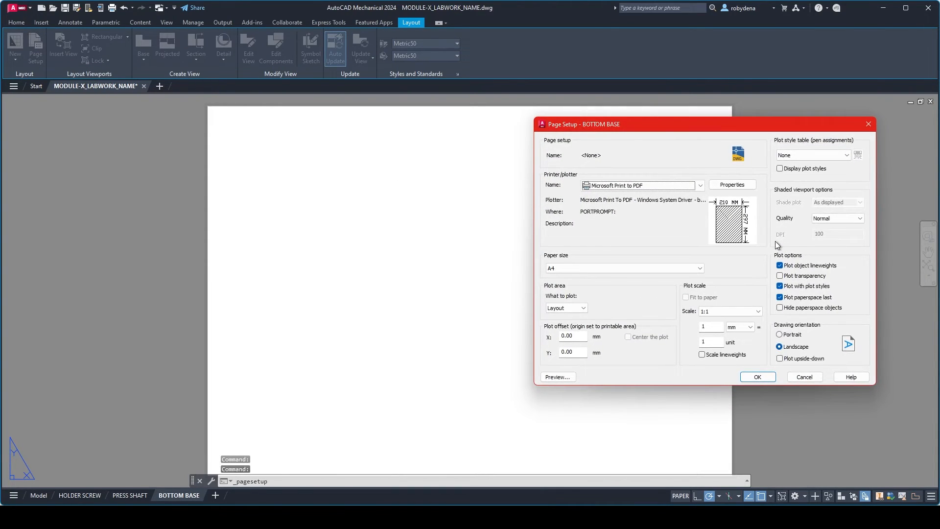
left_click(642, 186)
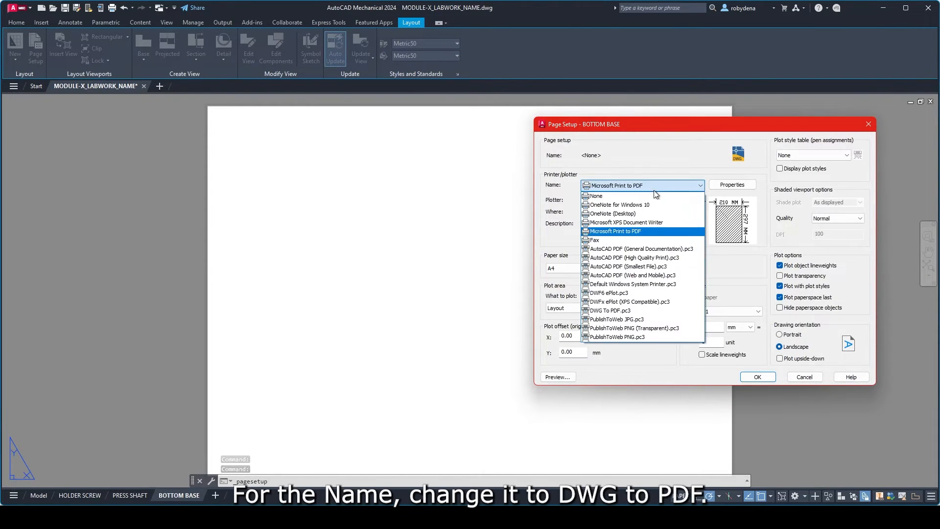
left_click(640, 313)
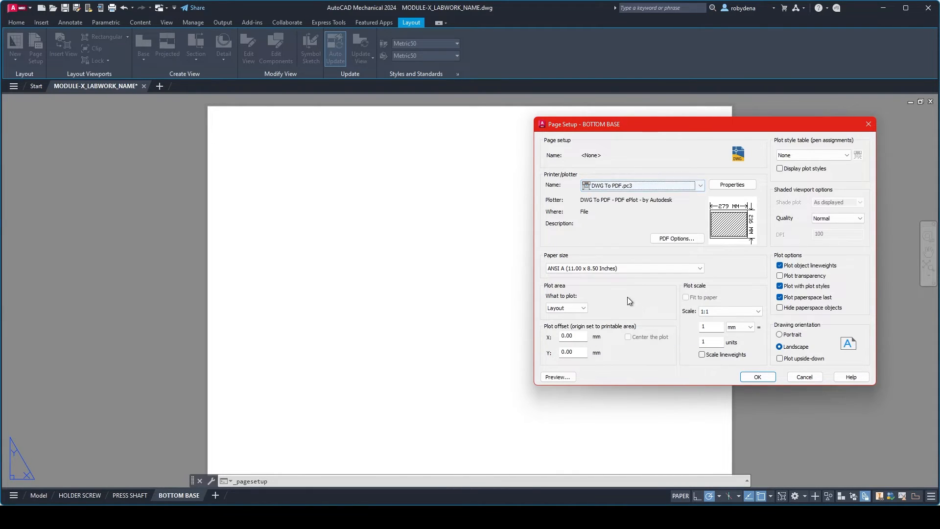
- Set the paper size to ISO full bleed A3 (420.00 x 297.00 MM) and apply the page setup
left_click(592, 271)
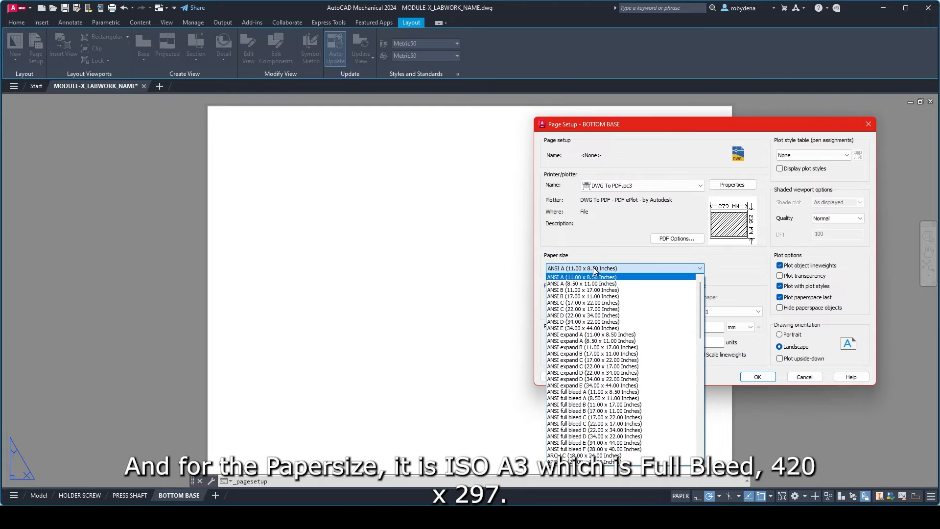
scroll(590, 331, "down", 2)
scroll(590, 330, "down", 5)
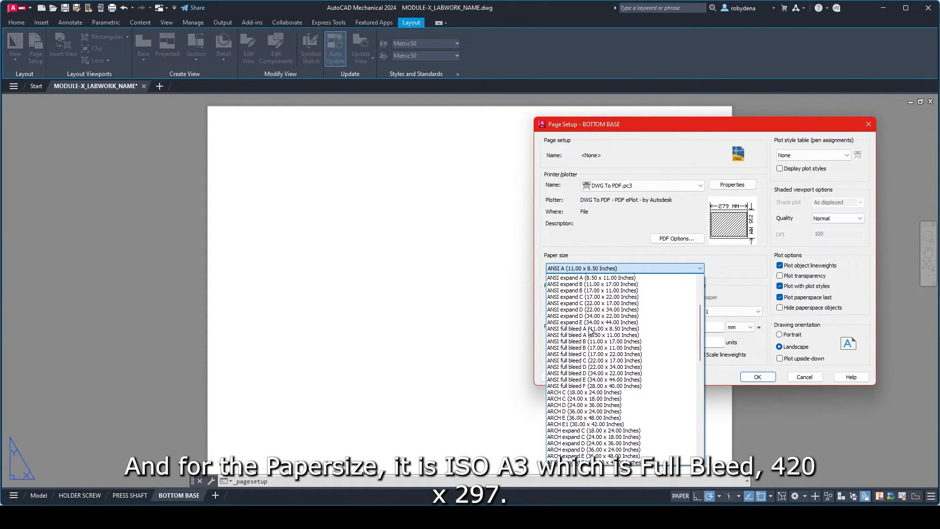
scroll(590, 330, "down", 5)
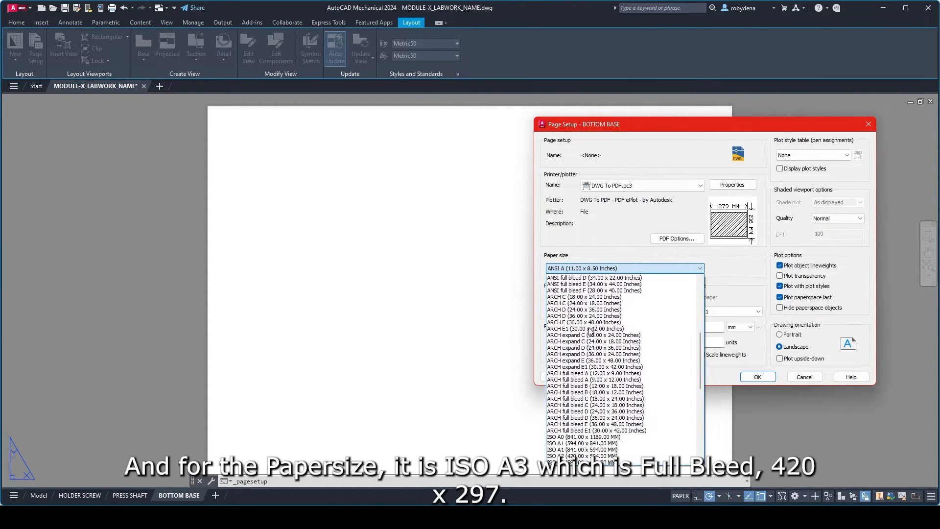
scroll(590, 330, "down", 11)
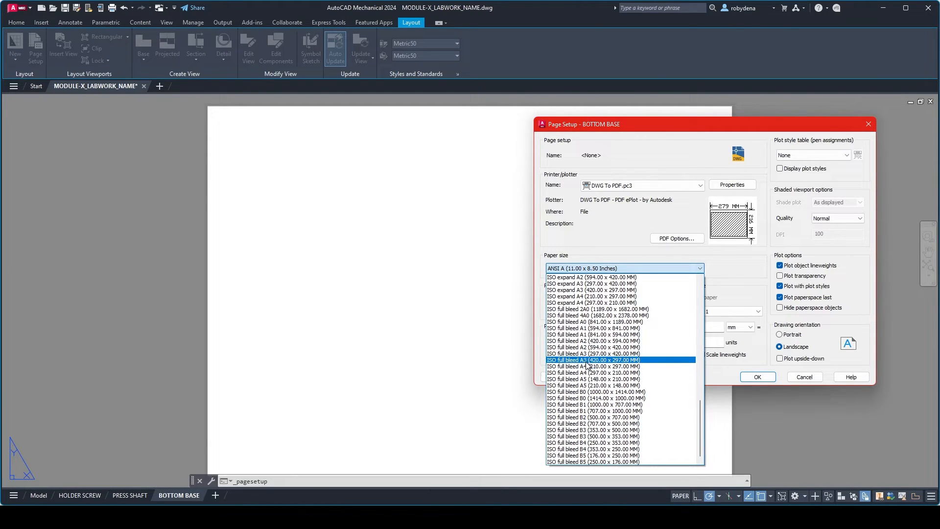
left_click(588, 360)
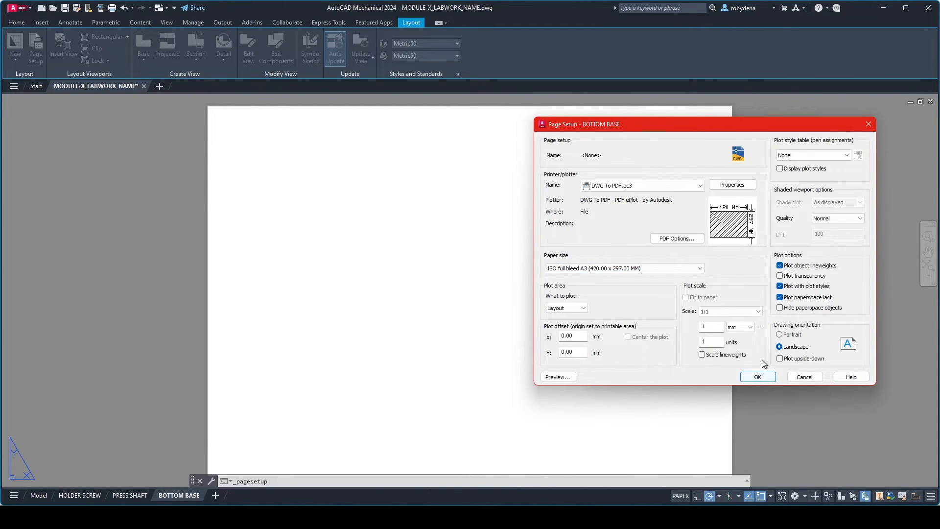
left_click(757, 377)
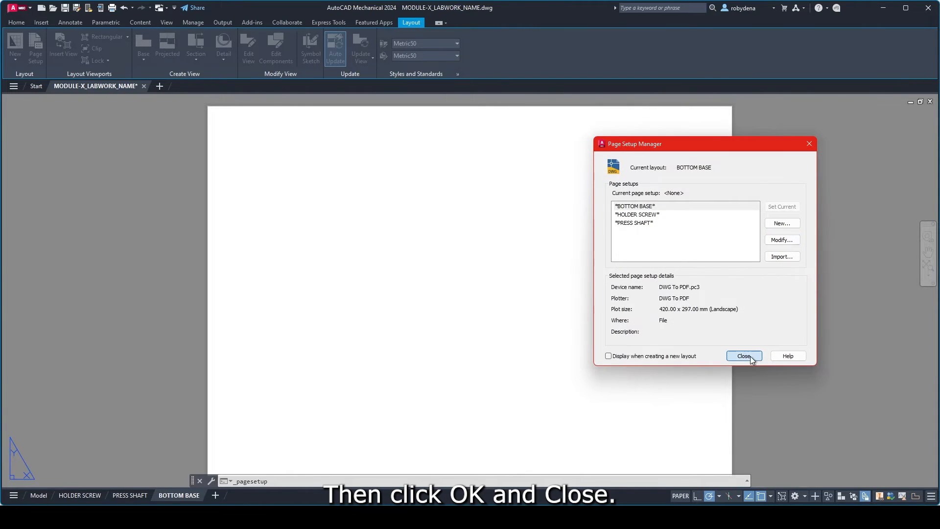
left_click(751, 358)
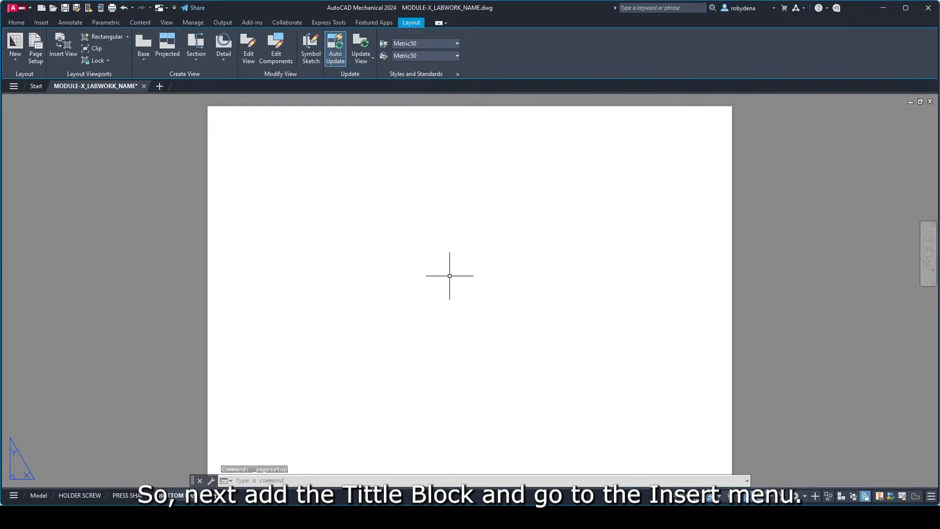
- Insert the TITLE BLOCK block into the layout at 0,0, keeping its default attribute values
left_click(42, 26)
left_click(13, 61)
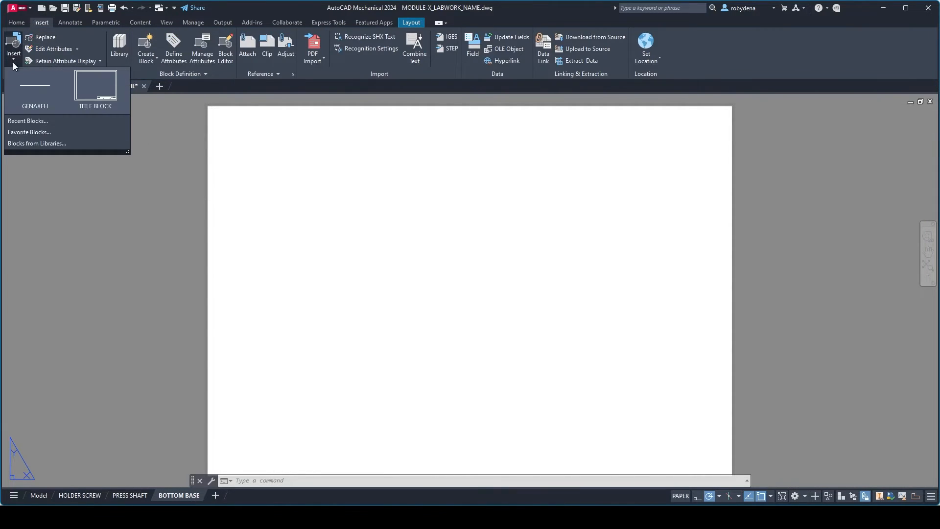
left_click(95, 85)
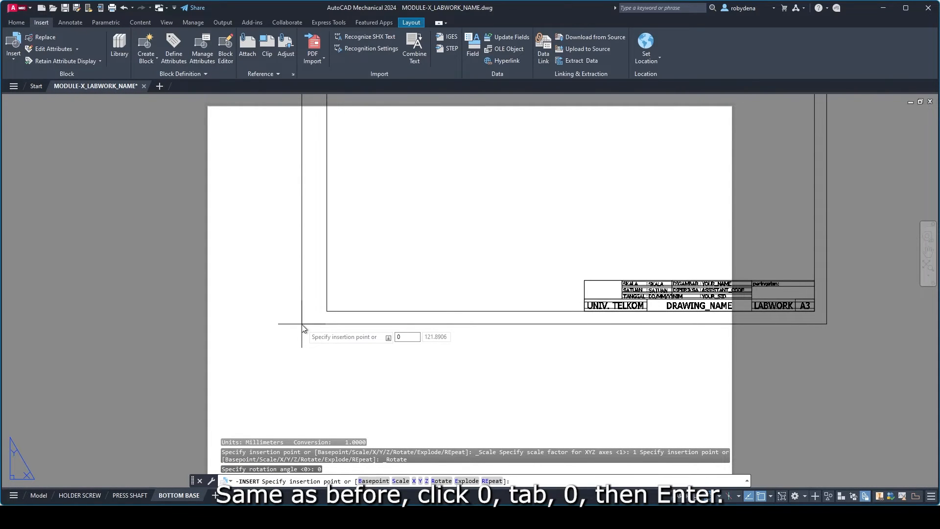
key("Tab")
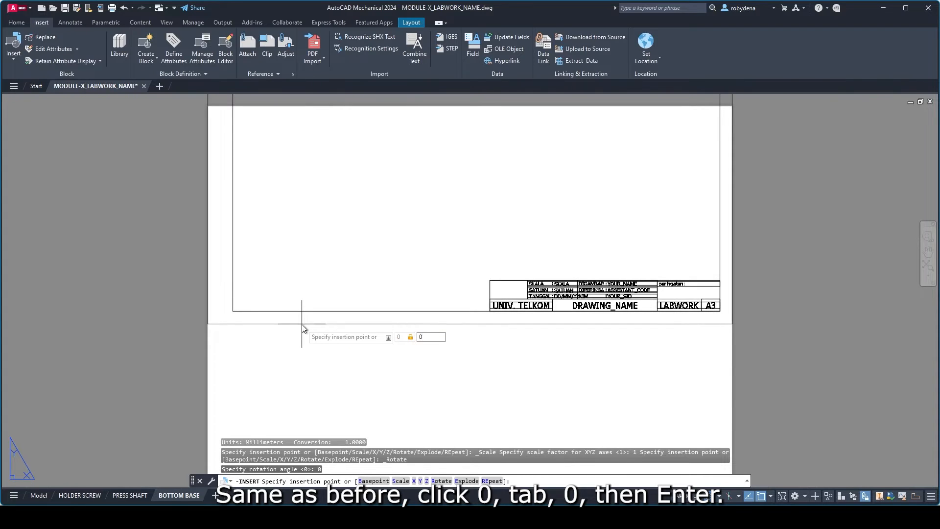
key("Return")
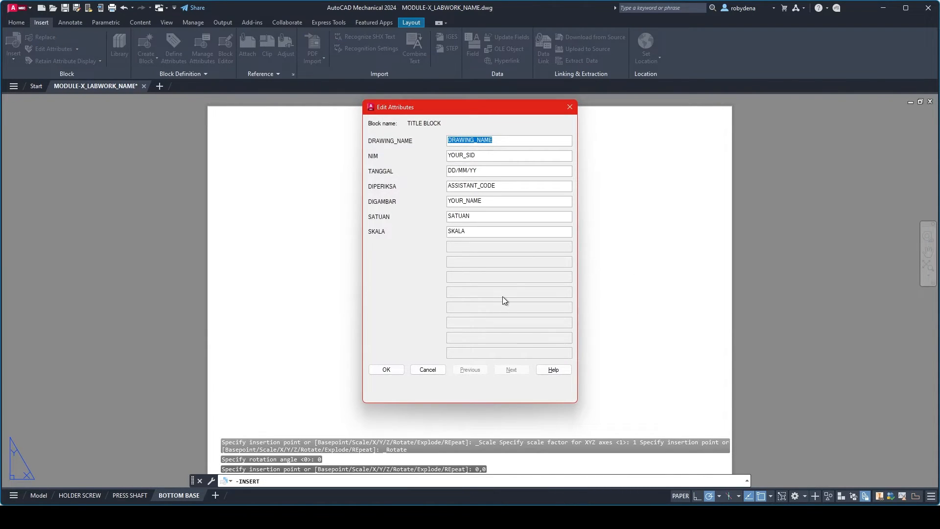
left_click(427, 370)
middle_click_drag(541, 353, 573, 342)
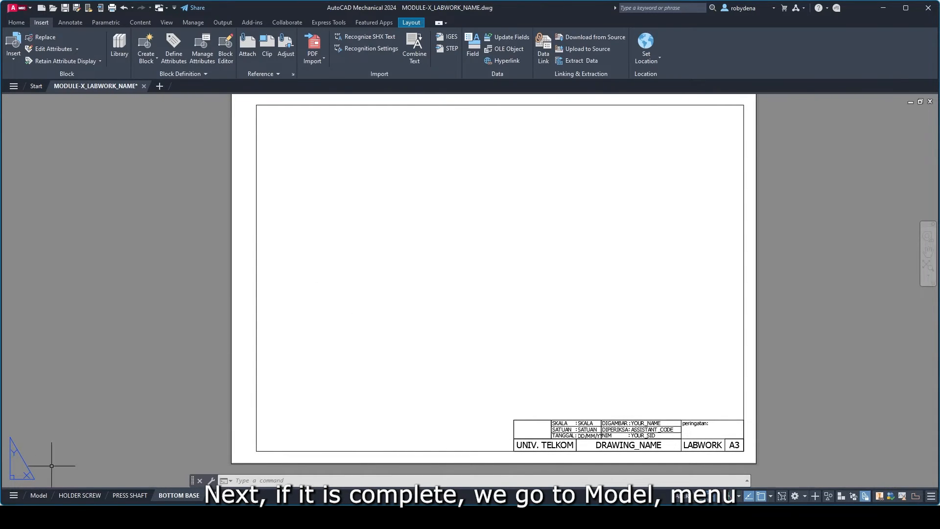
- Start a base view from model space using only the large base plate, with BOTTOM BASE as the target layout
left_click(39, 495)
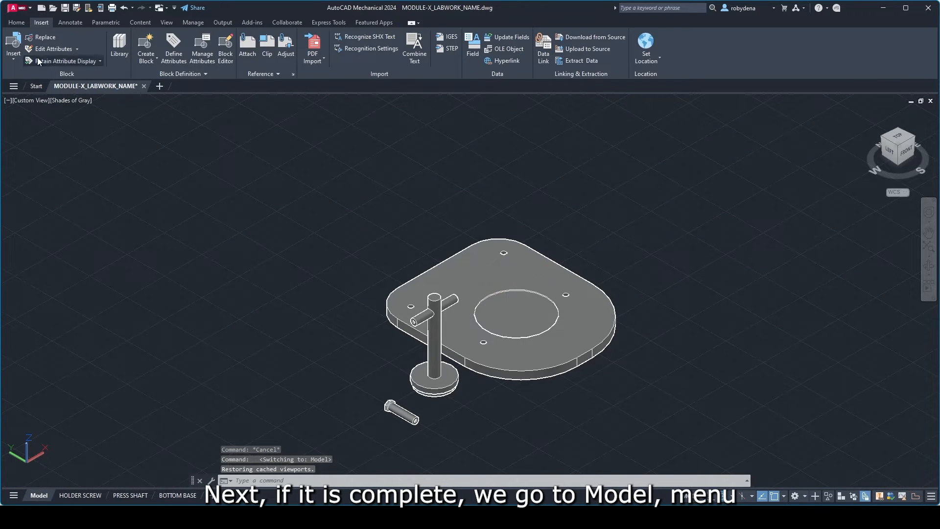
left_click(16, 23)
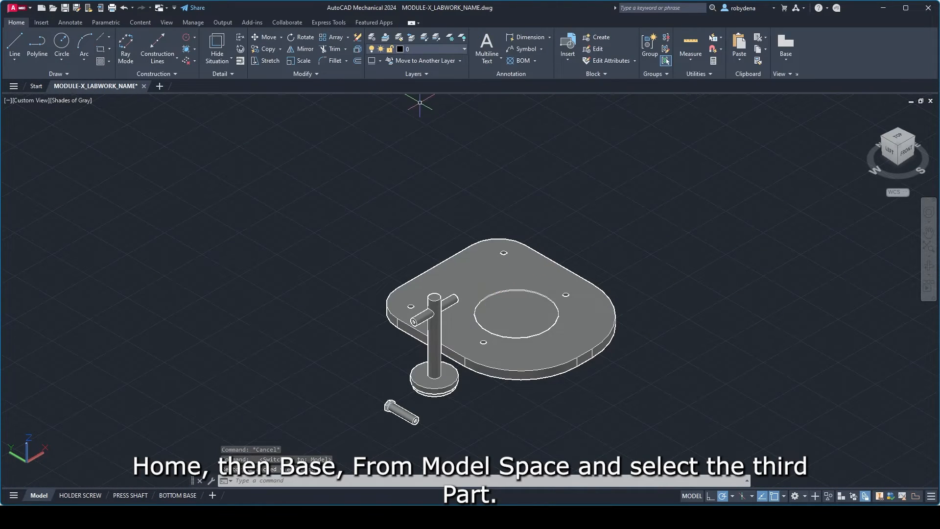
left_click(784, 54)
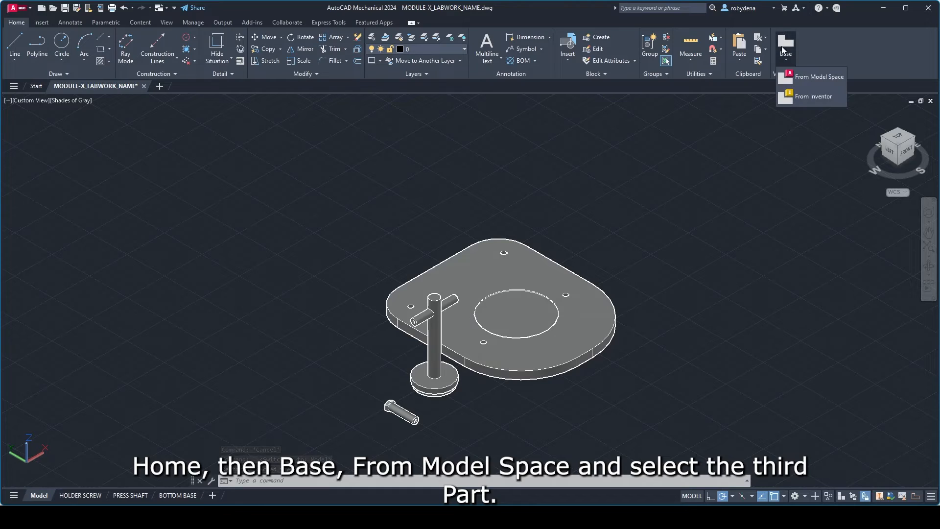
left_click(808, 76)
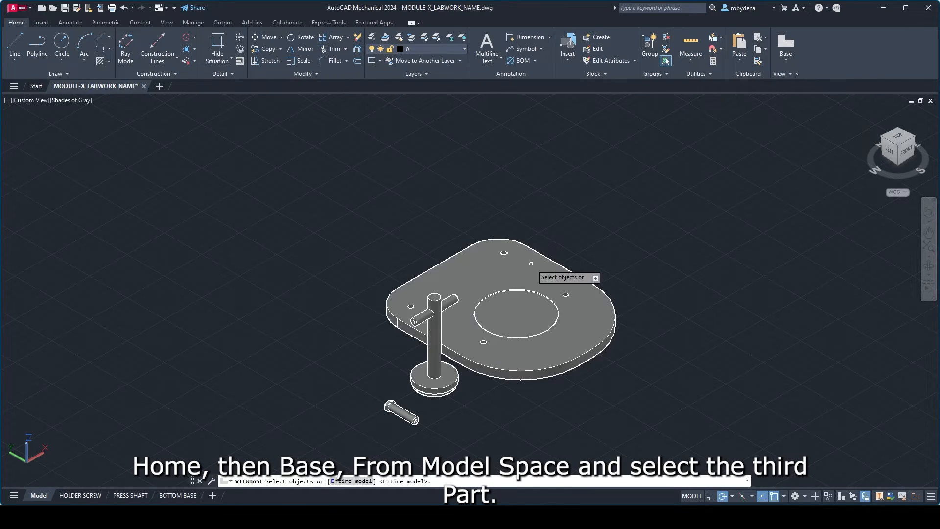
left_click(531, 305)
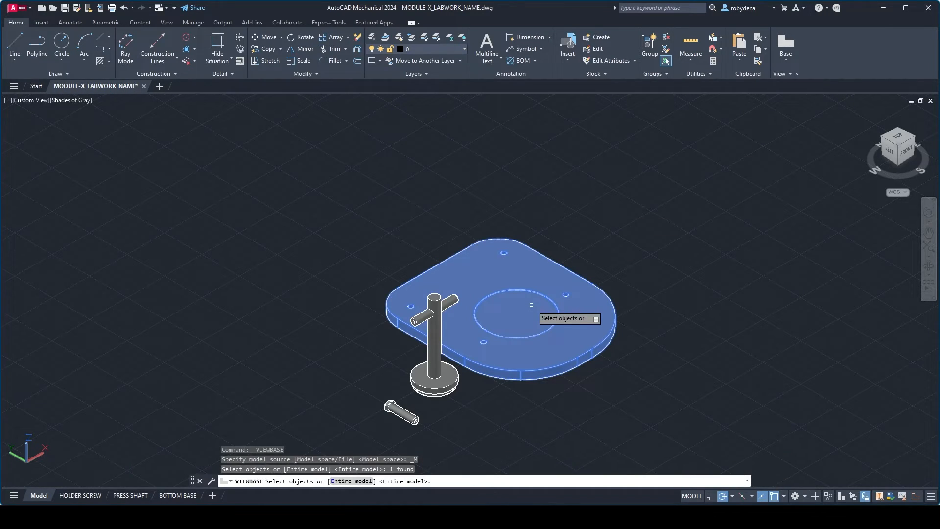
key("Return")
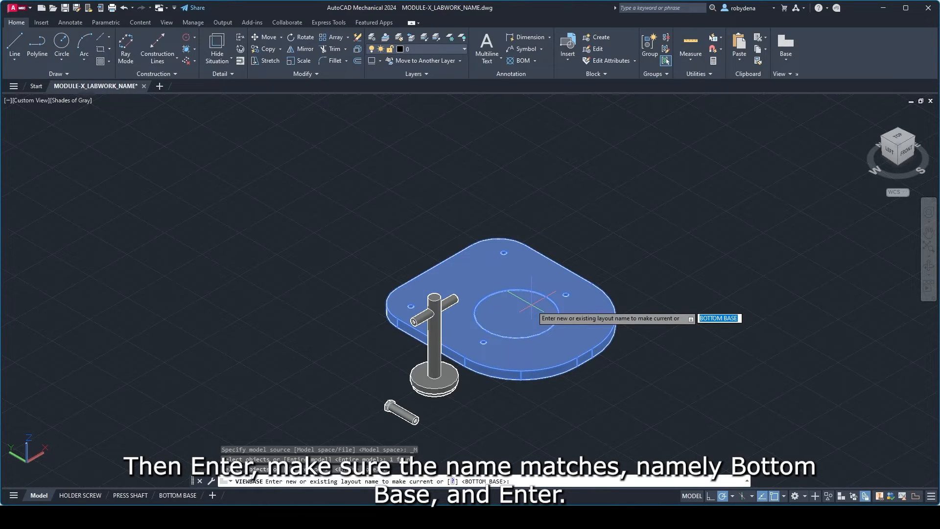
key("Return")
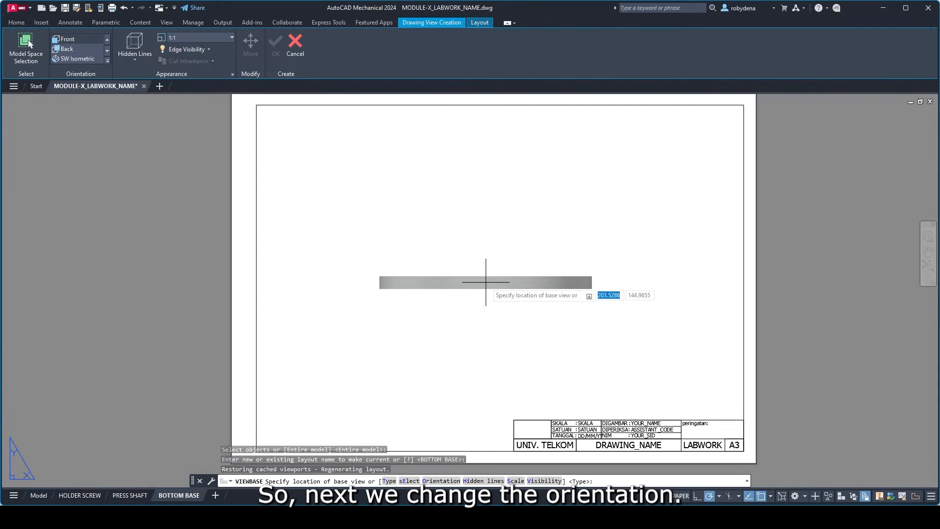
- Place the plate's base view in the sheet's upper-left area with Top orientation and visible lines only, without projected views
left_click(108, 61)
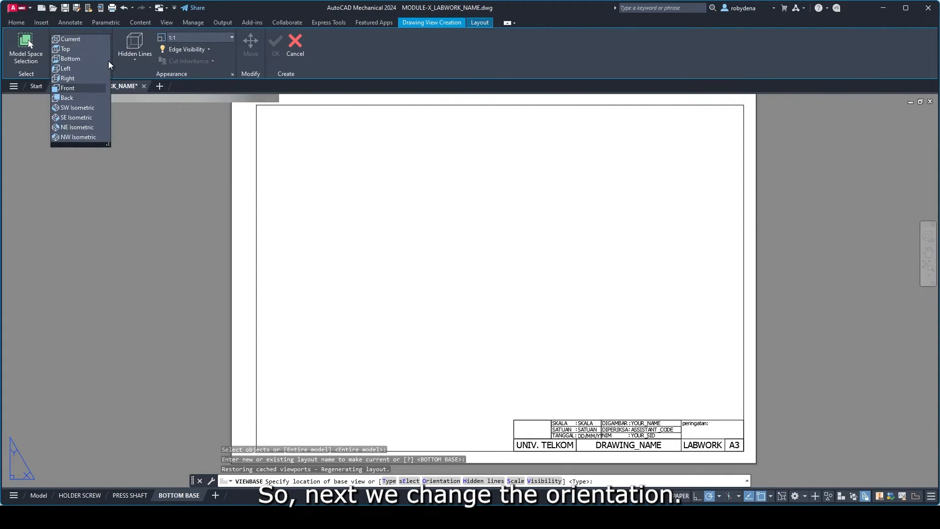
left_click(67, 49)
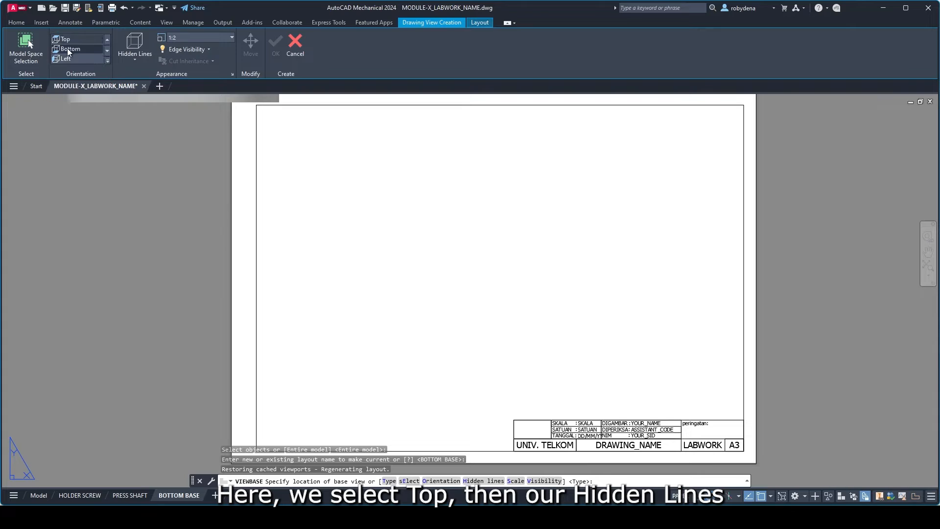
left_click(138, 58)
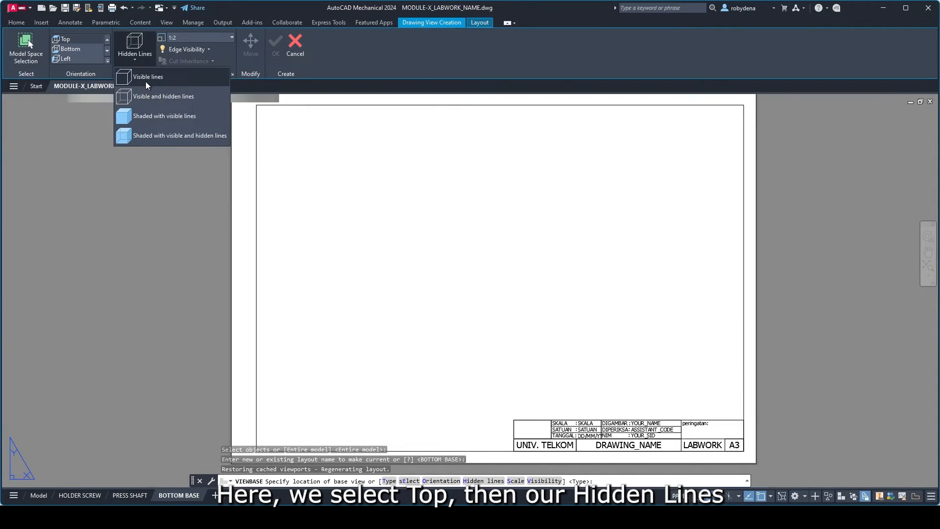
left_click(145, 79)
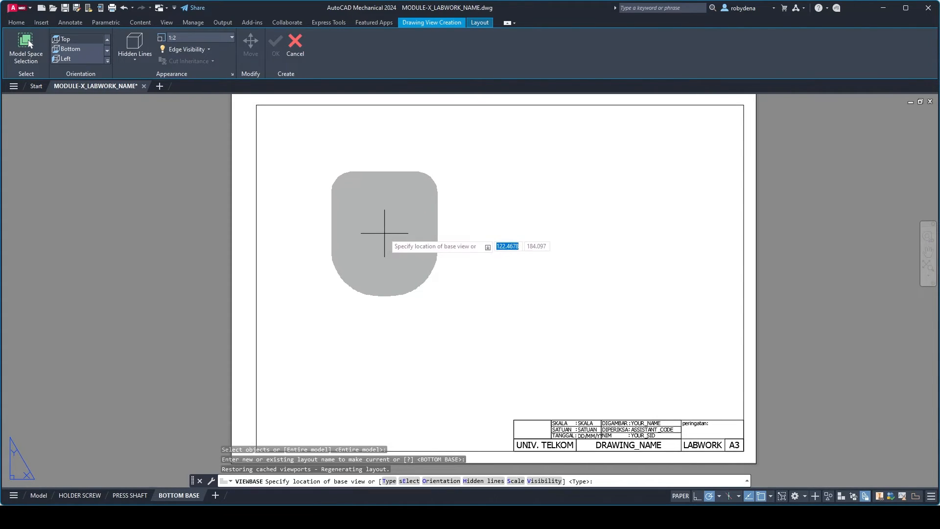
left_click(384, 233)
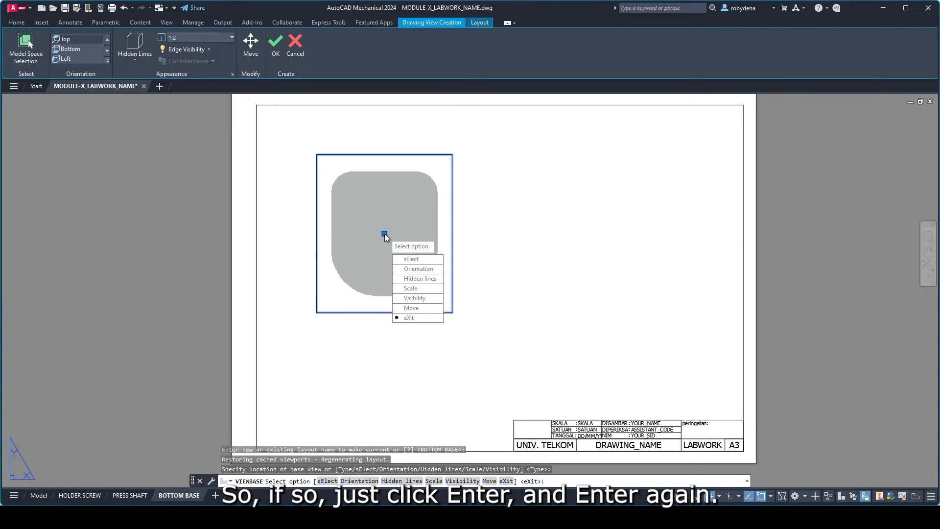
key("Return")
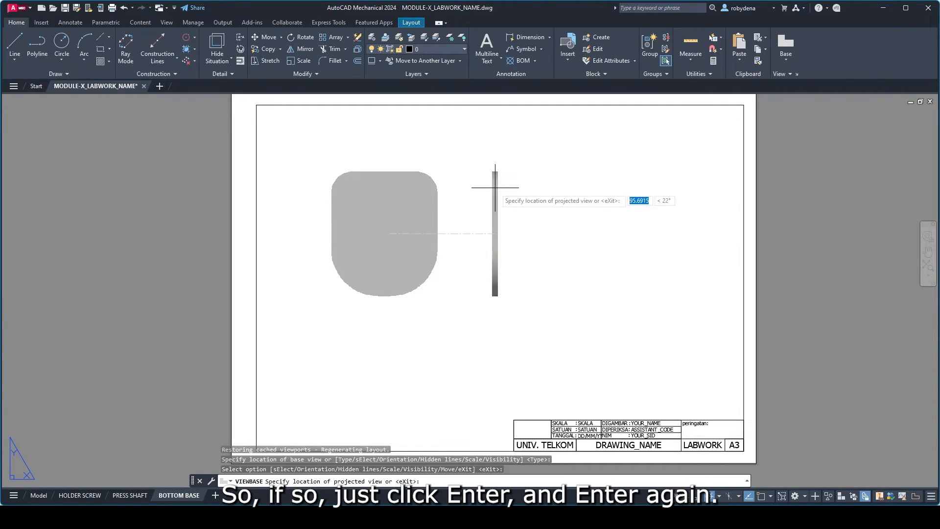
key("Return")
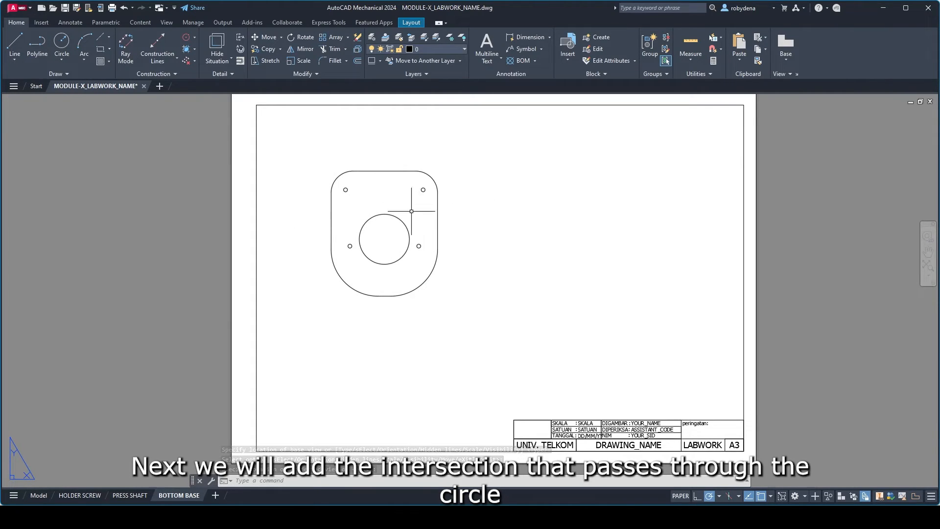
- Start an offset section of the plate view, stepping the cutting line through the lower-left hole, the large circle's centre axis and the upper-right hole
left_click(411, 23)
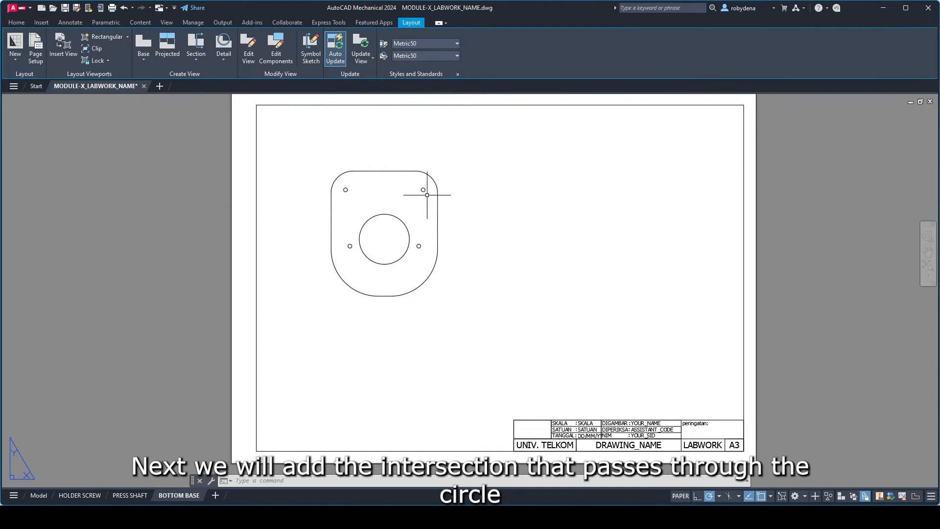
left_click(196, 58)
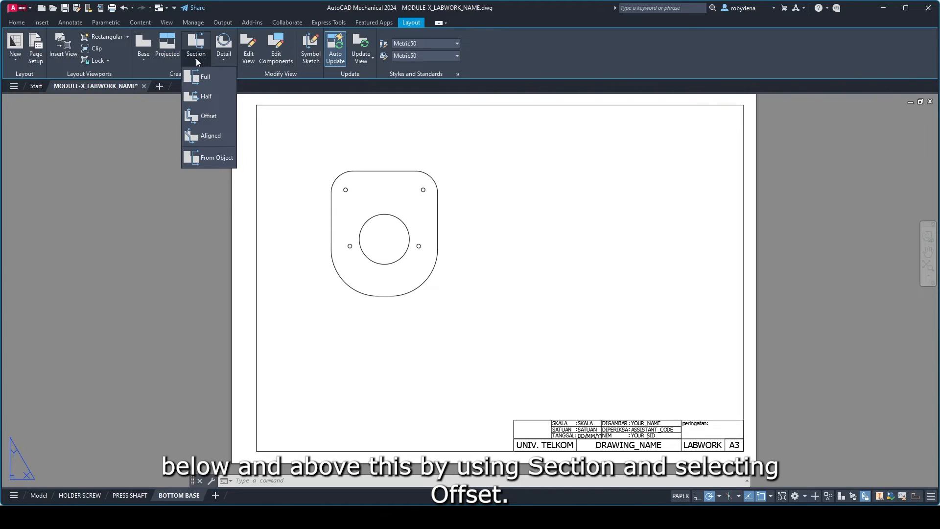
left_click(208, 118)
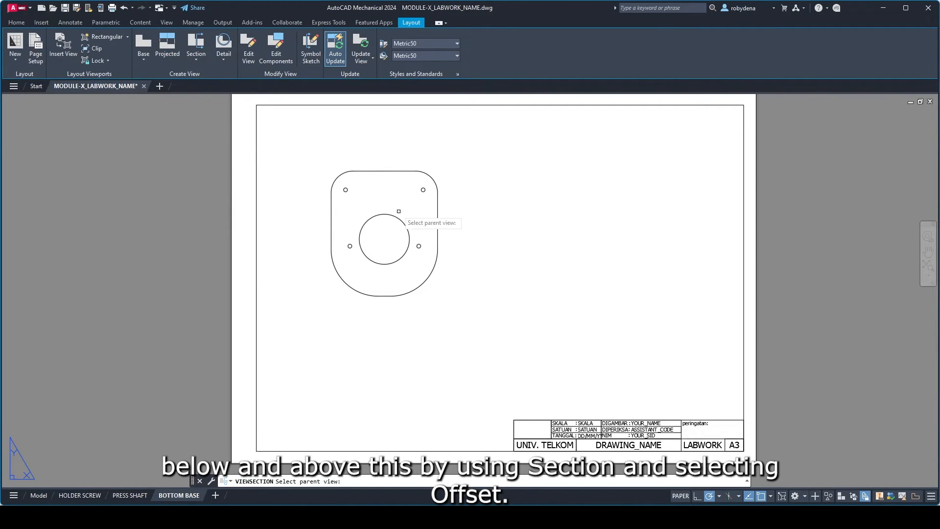
left_click(379, 239)
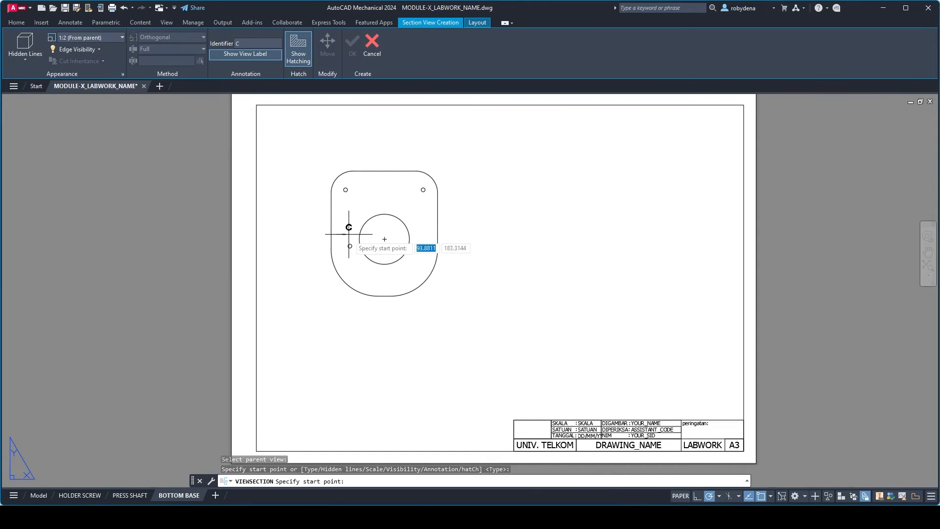
scroll(363, 238, "up", 4)
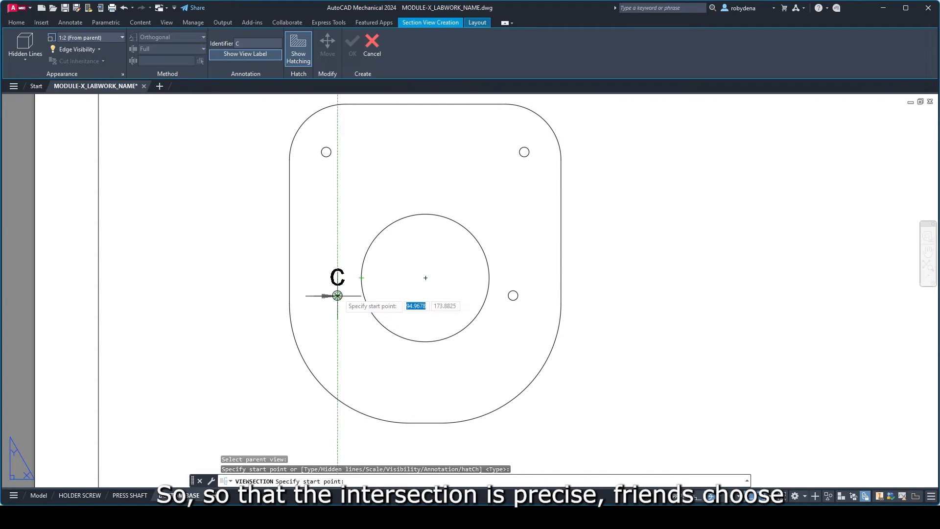
left_click(249, 296)
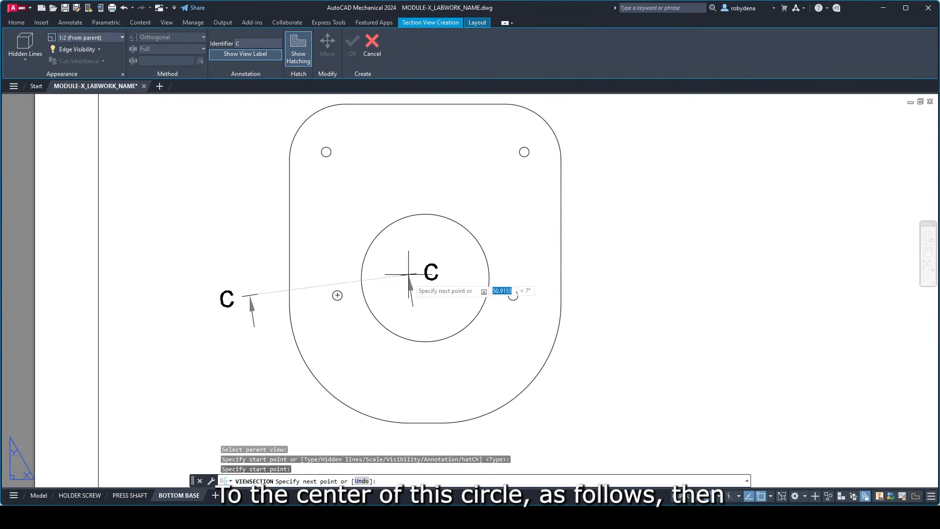
left_click(425, 295)
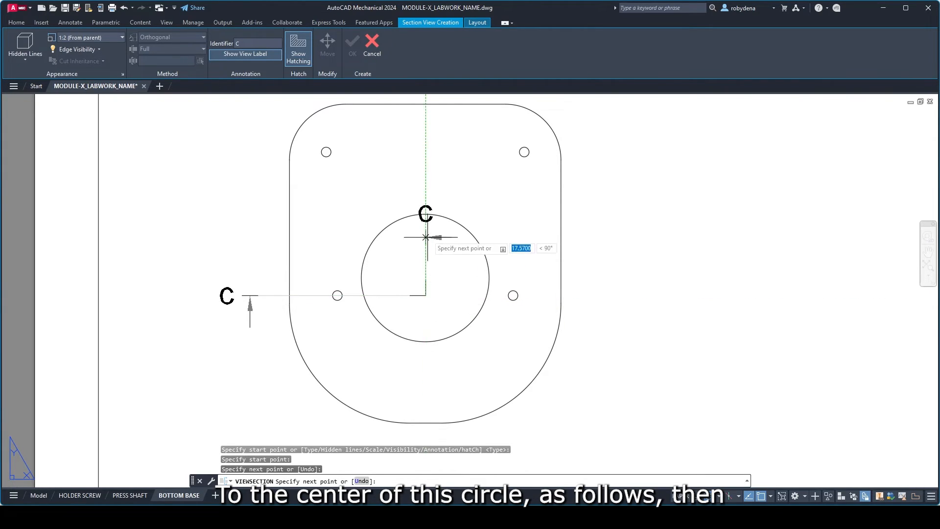
left_click(524, 151)
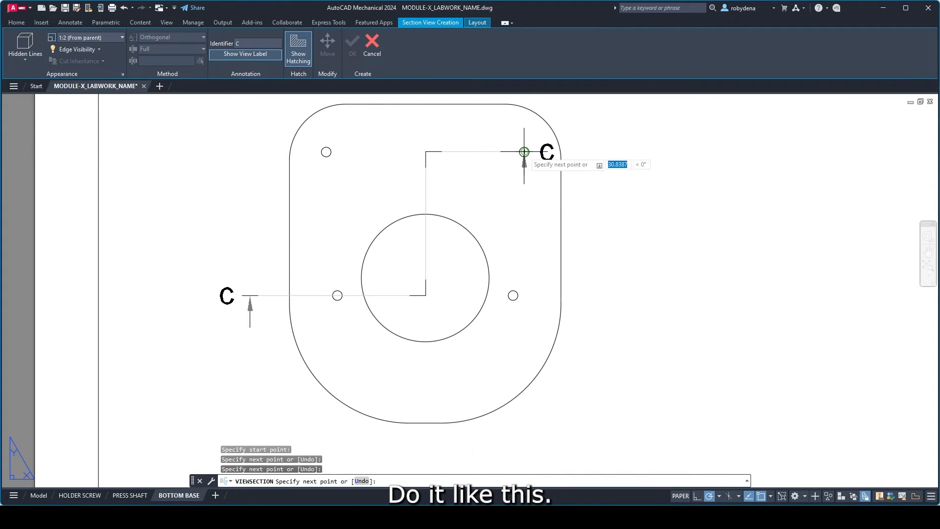
left_click(620, 152)
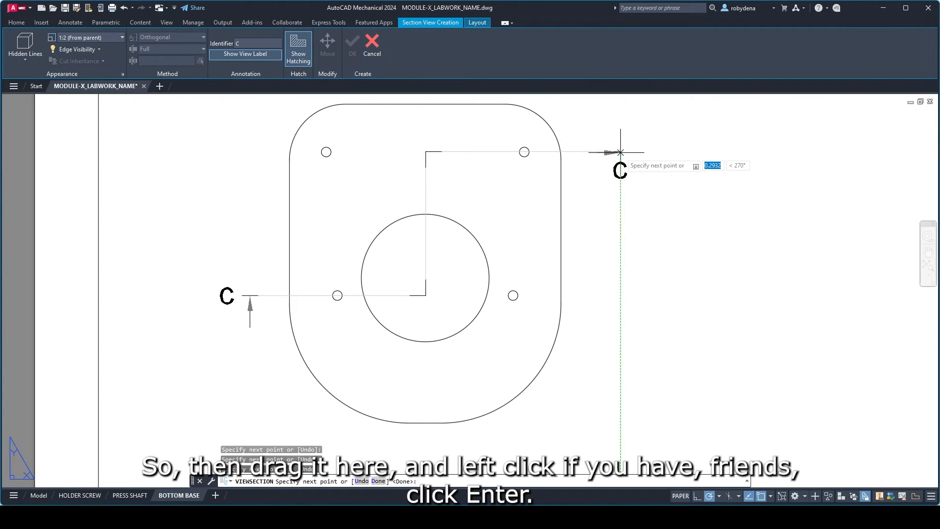
key("Return")
- Place the section view directly below the plate's base view and finish it with the default options
scroll(621, 152, "down", 4)
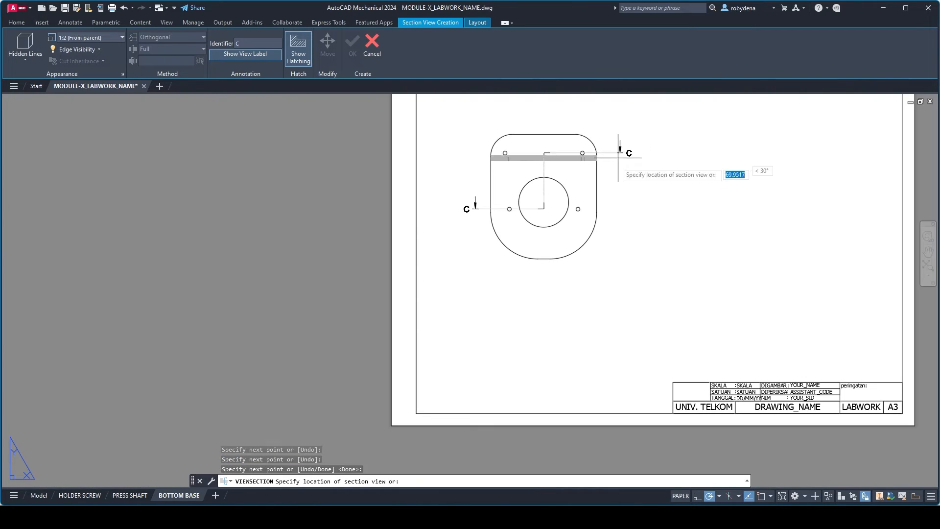
middle_click_drag(618, 176, 541, 231)
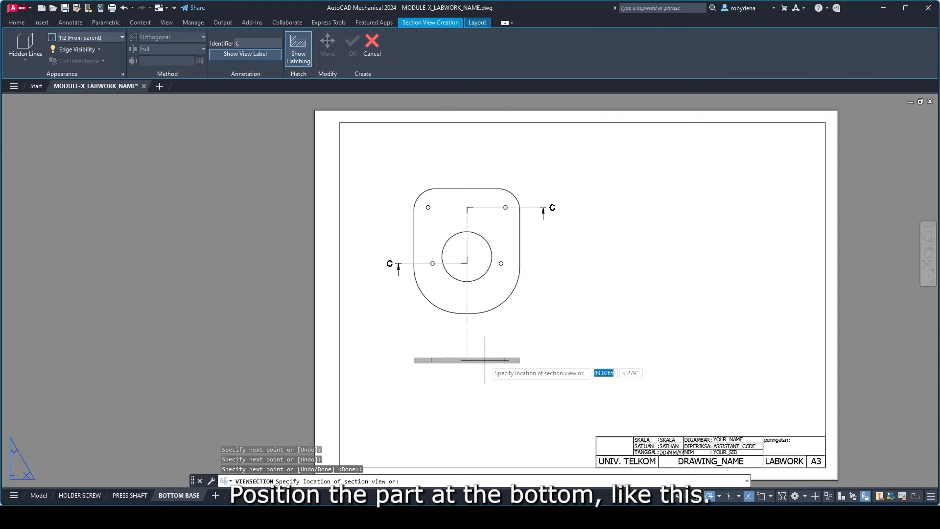
left_click(480, 362)
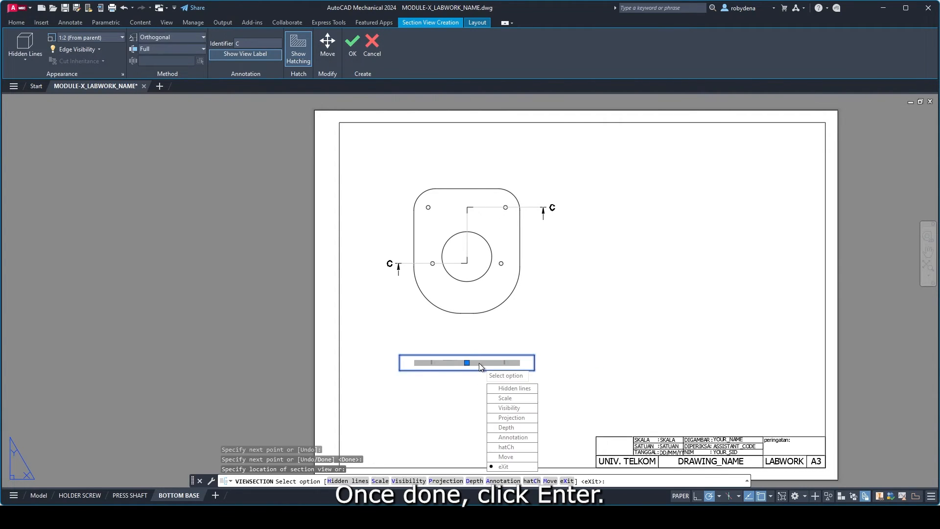
key("Return")
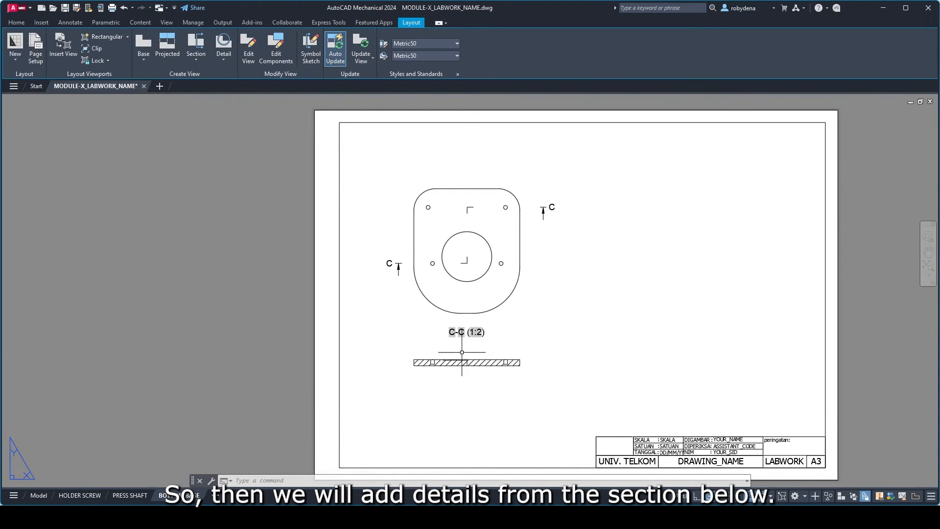
- Start a circular detail view of the section, centring a boundary of about 16 mm radius on the shallow recess's left corner
left_click(222, 56)
left_click(235, 77)
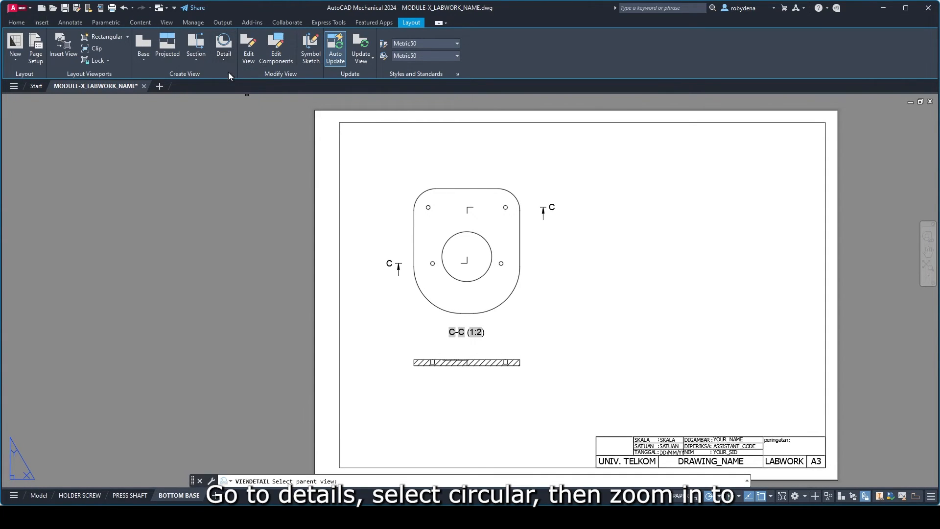
scroll(462, 360, "up", 6)
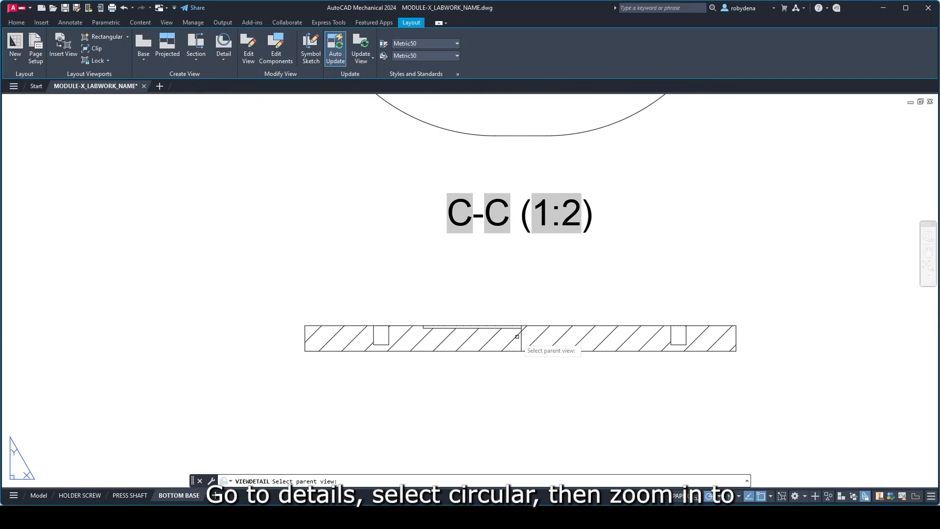
middle_click_drag(512, 300, 477, 275)
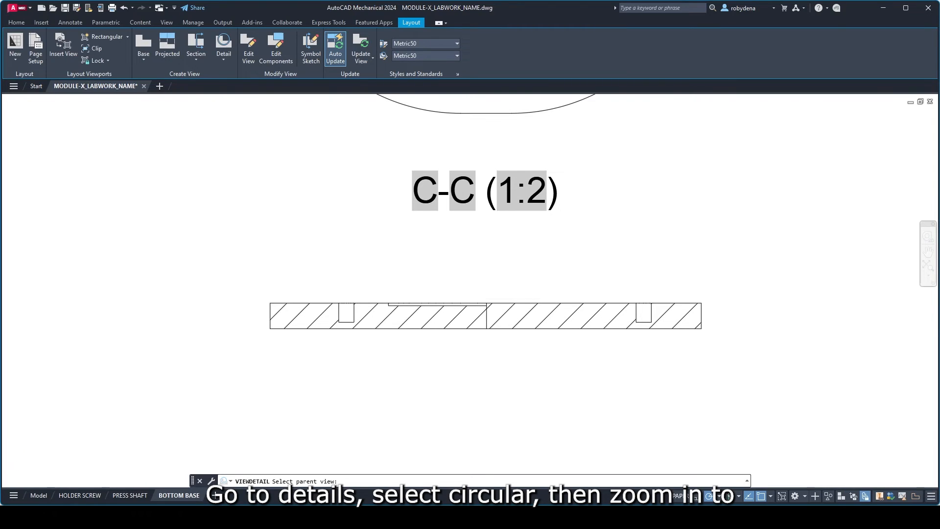
left_click(400, 315)
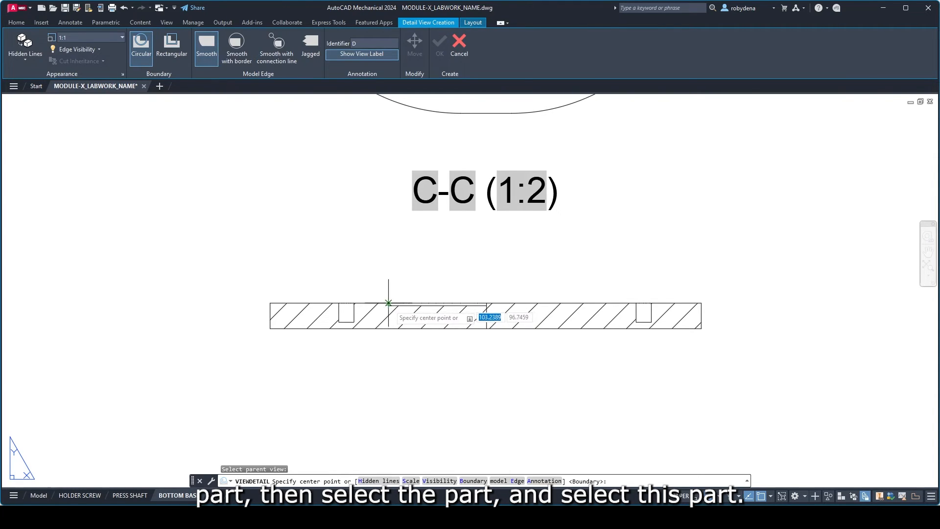
left_click(388, 303)
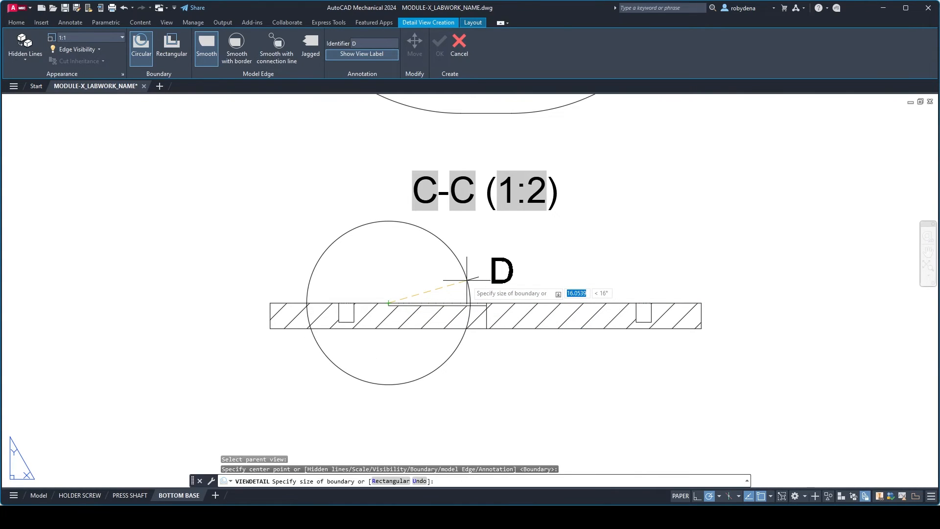
left_click(467, 280)
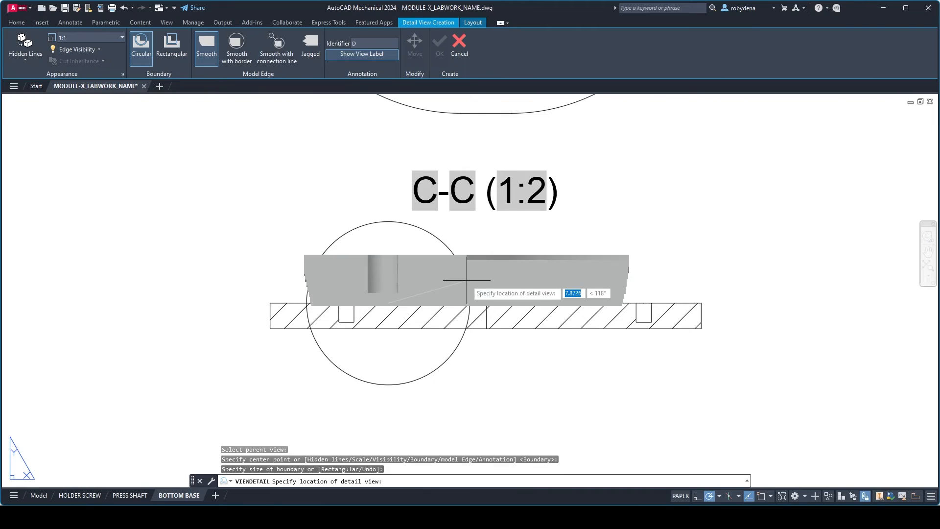
- Set the detail view's scale to 2:1 and place it level with the section view, above the title block
scroll(467, 280, "down", 3)
scroll(451, 316, "down", 6)
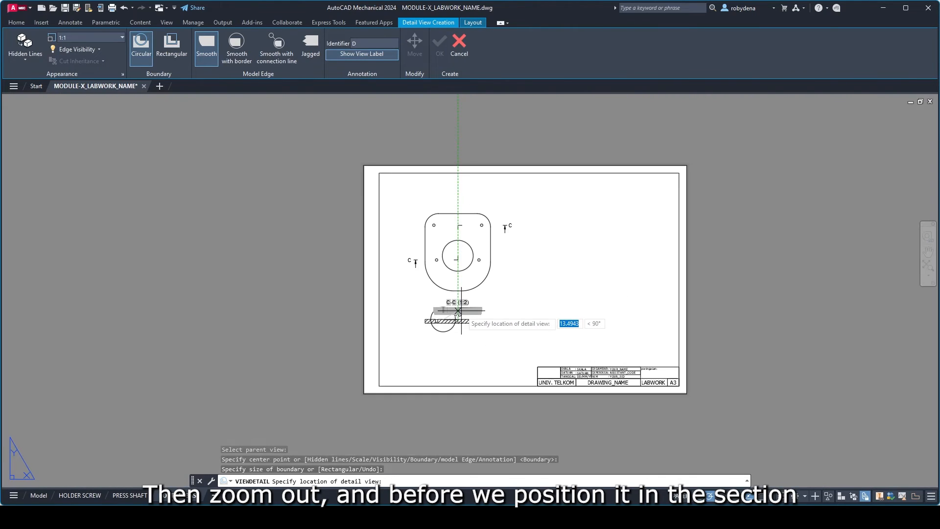
scroll(458, 311, "up", 2)
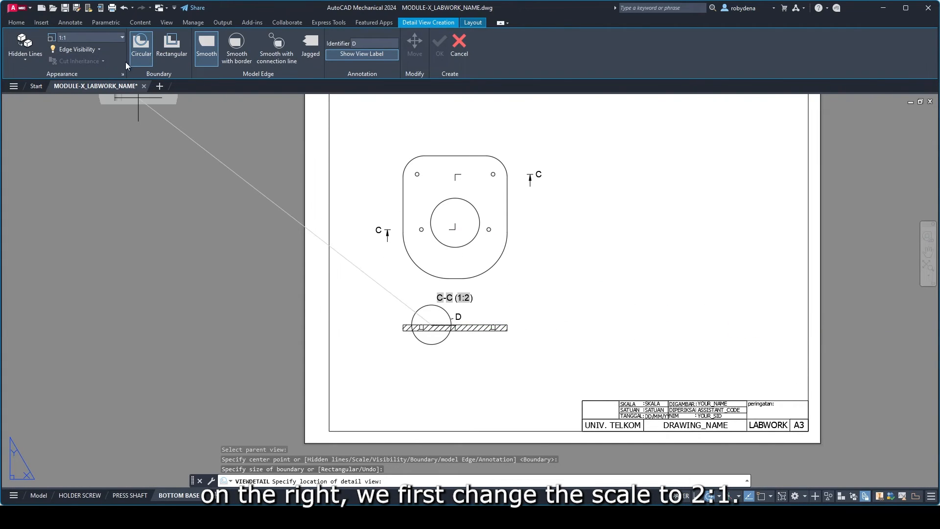
left_click(122, 38)
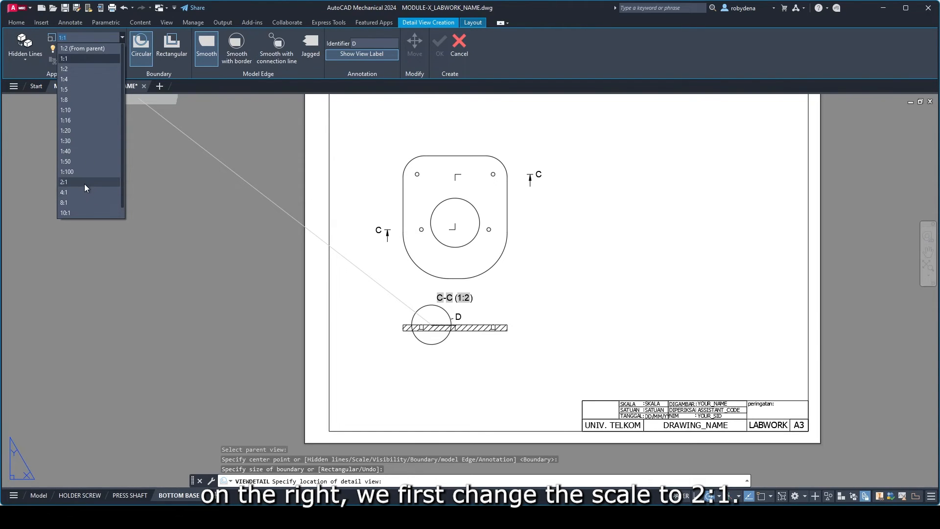
left_click(85, 184)
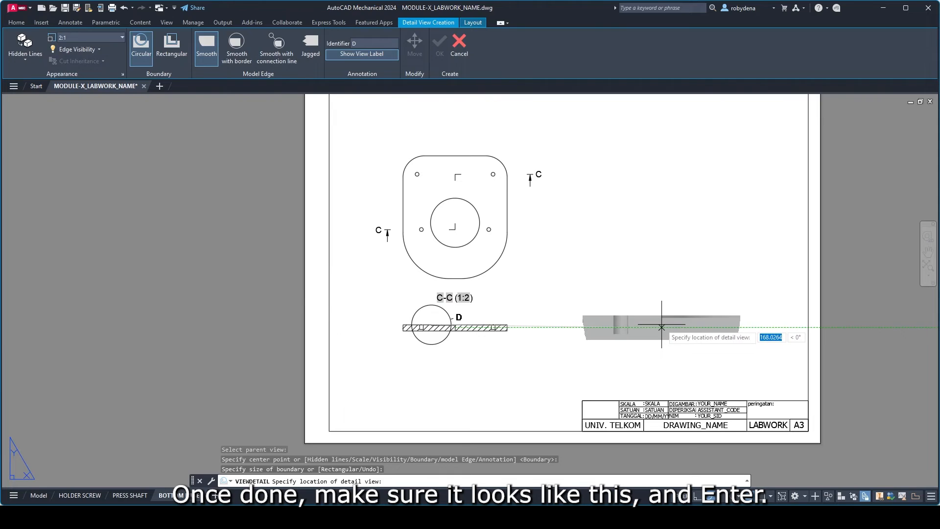
left_click(661, 328)
key("Return")
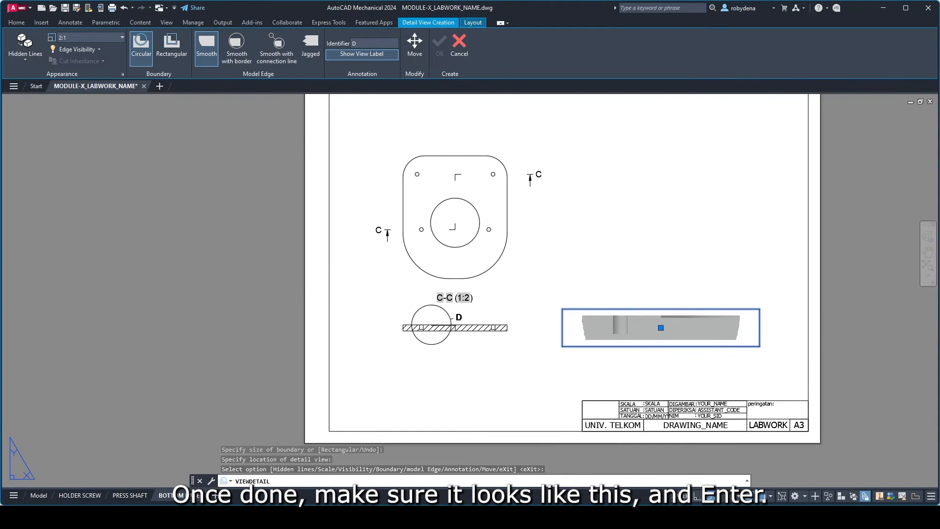
- Move the detail boundary's identifier D to the lower left of its circle, below the section view
middle_click_drag(653, 286, 626, 304)
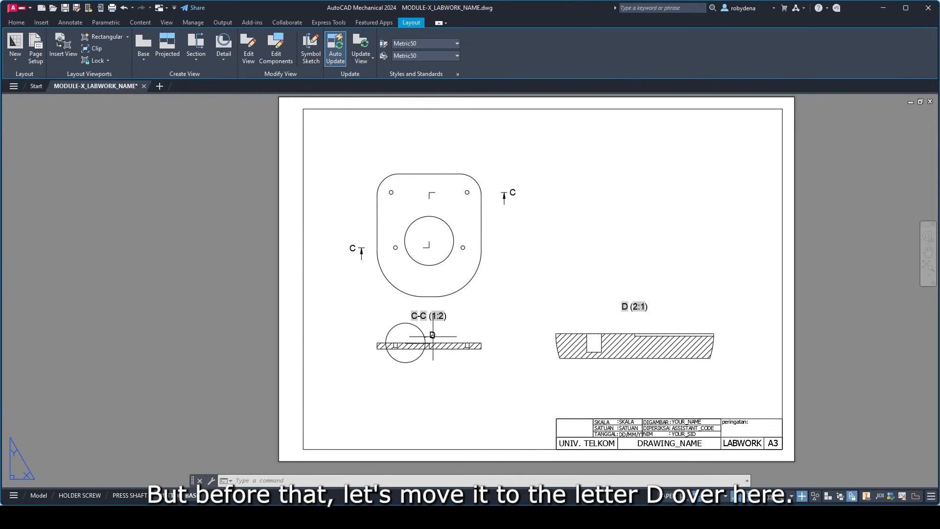
scroll(433, 335, "up", 4)
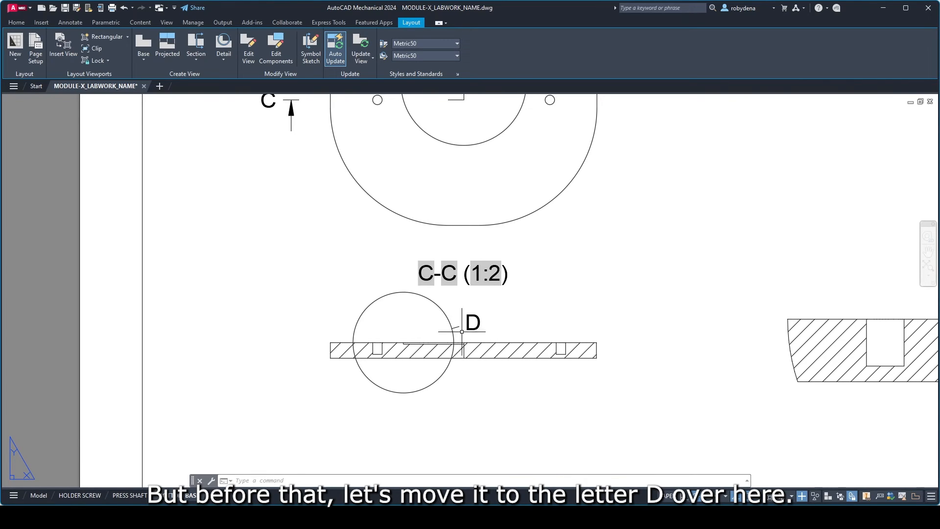
left_click(471, 325)
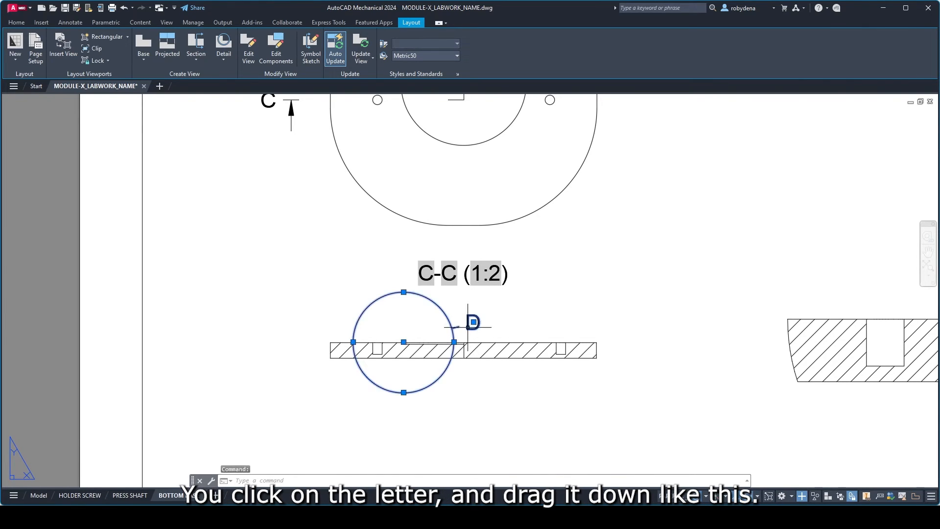
left_click(473, 323)
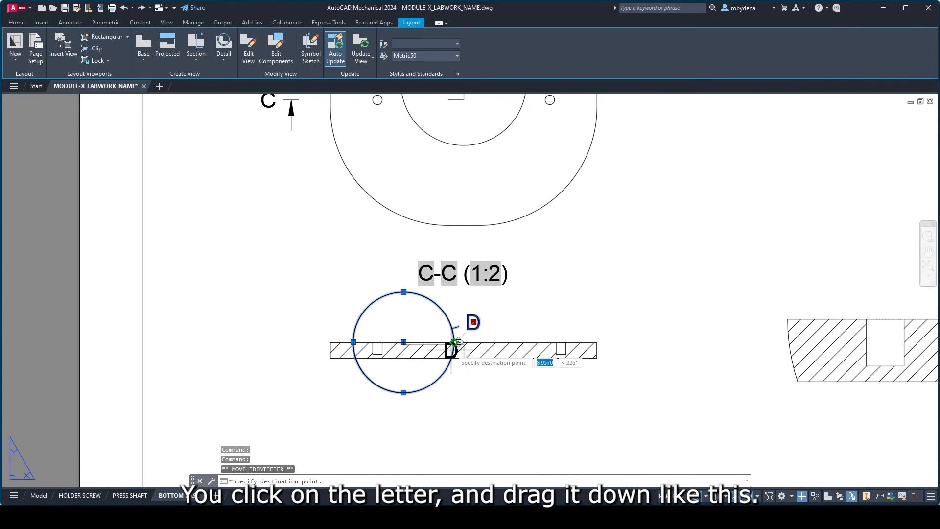
left_click(323, 399)
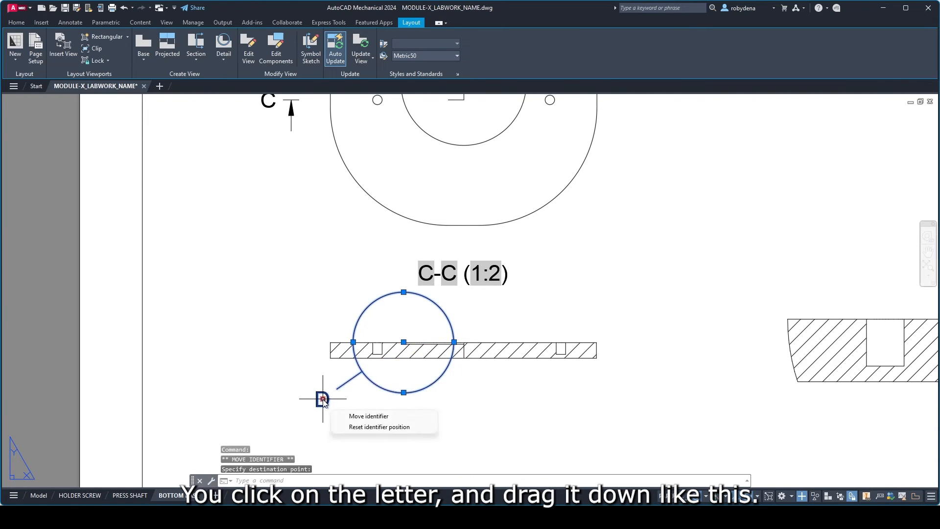
scroll(724, 314, "down", 4)
mouse_move(770, 276)
middle_mouse_down()
mouse_move(602, 300)
mouse_move(605, 288)
middle_mouse_up()
left_click(605, 270)
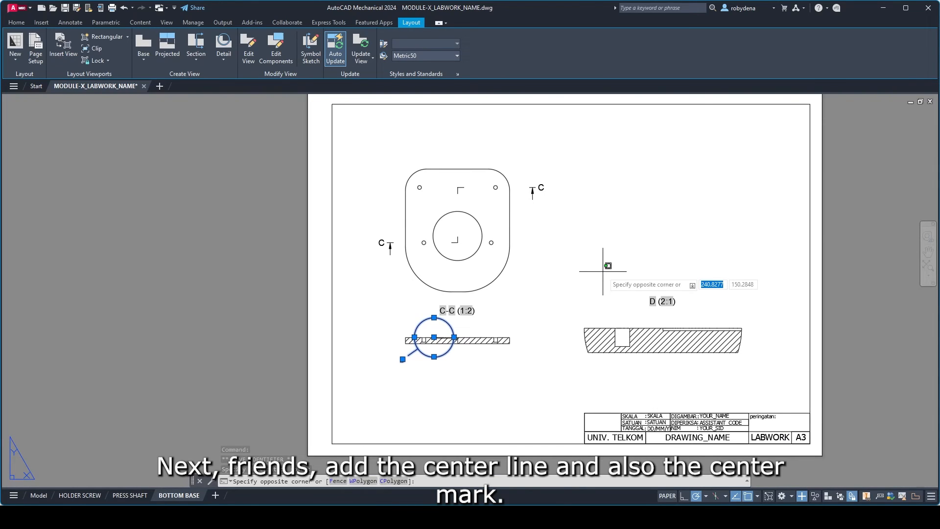
left_click(603, 271)
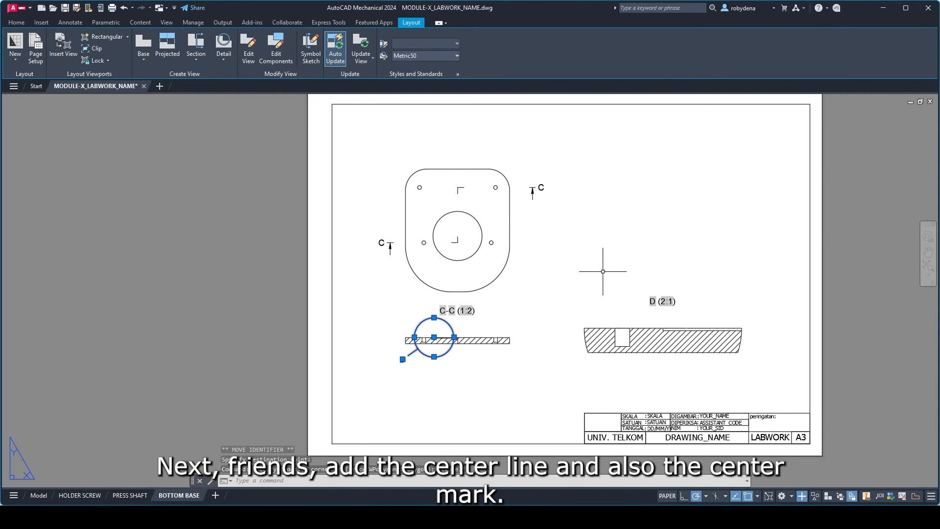
key("Escape")
- Add a center mark to the large circle in the plate's base view
type("CEN")
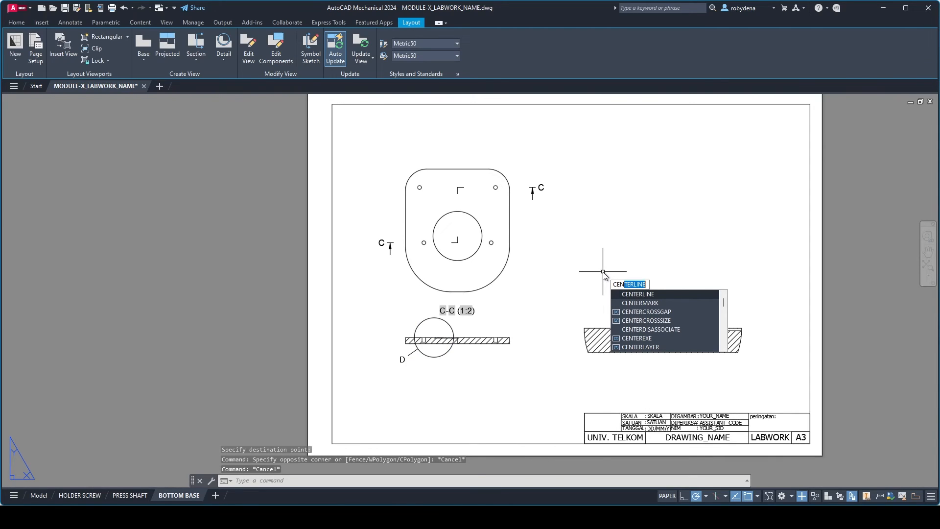
type("TERMARK")
key("Return")
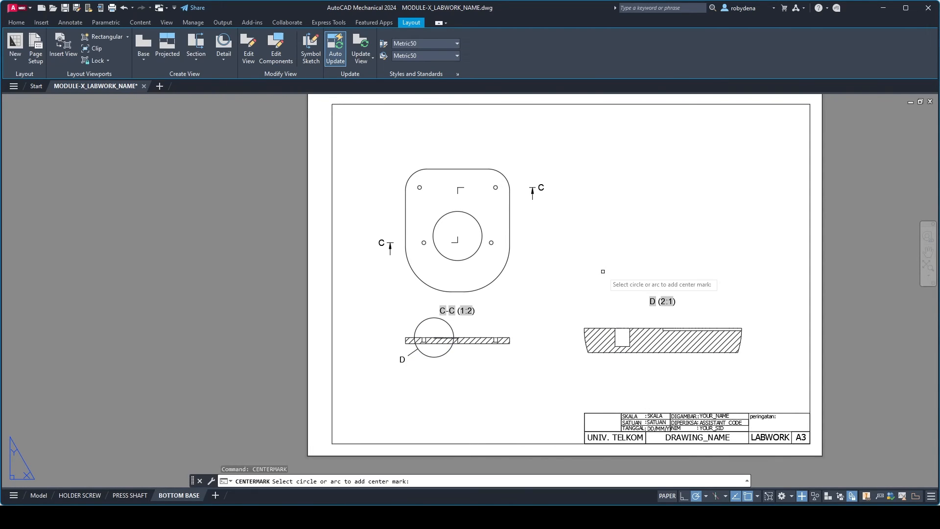
left_click(482, 235)
key("Return")
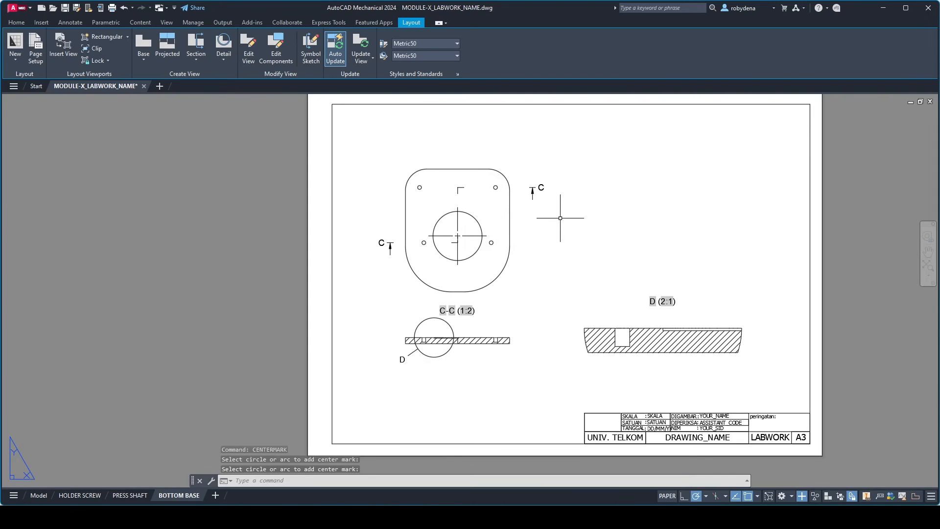
- Add center marks to the four small holes around the large circle in the plate's base view
right_click(563, 209)
left_click(592, 216)
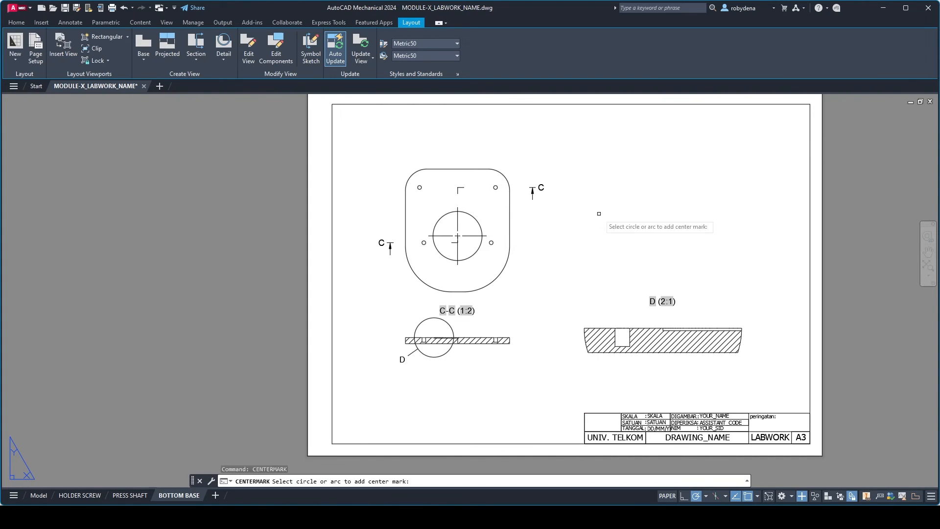
left_click(493, 190)
key("Return")
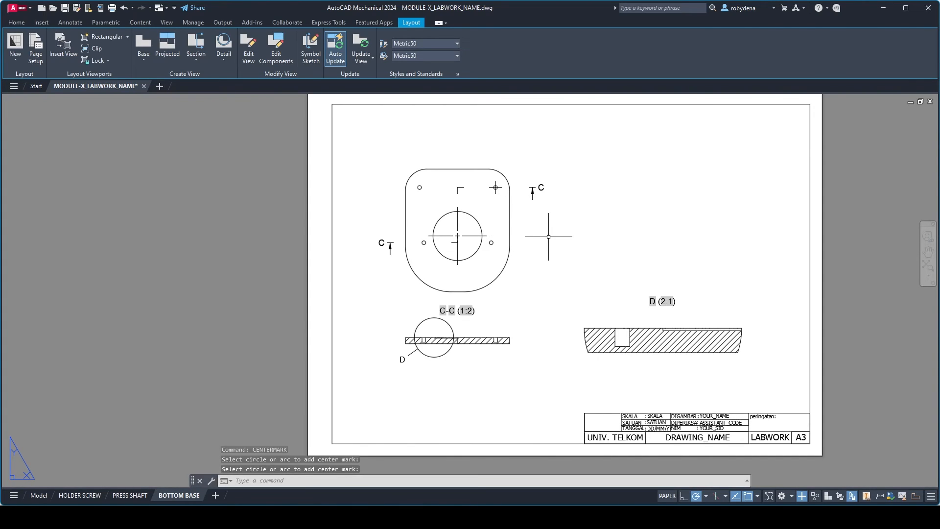
right_click(498, 246)
left_click(524, 252)
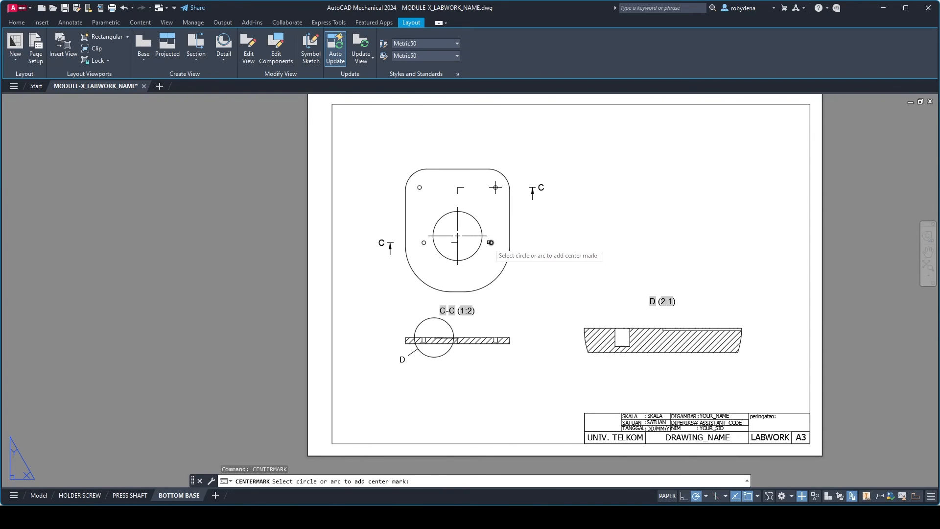
left_click(424, 243)
left_click(419, 188)
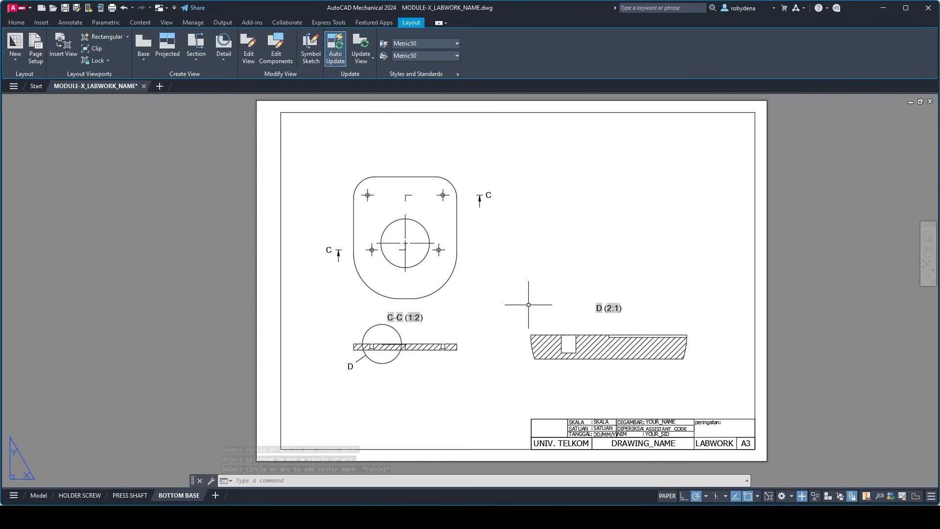
- Add a center line between the side walls of the left hole in section view C-C
type("CENTE")
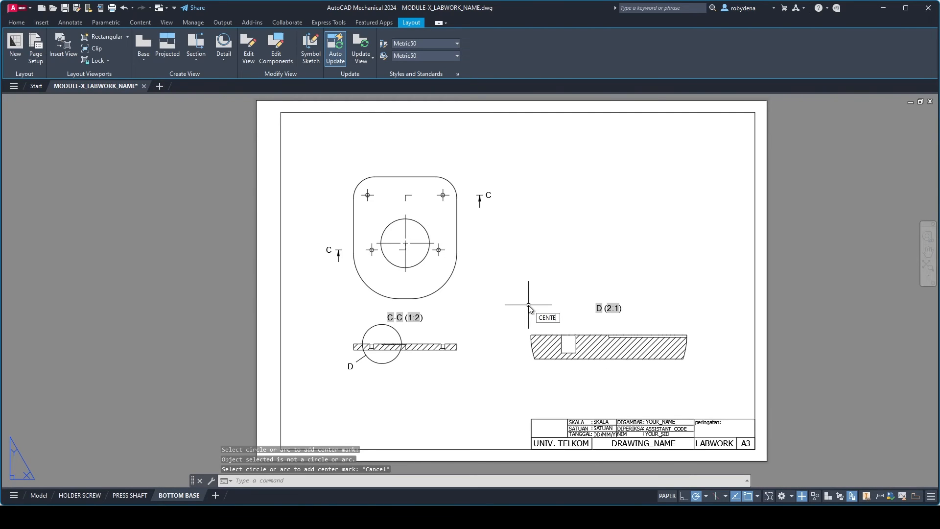
type("R")
key("Return")
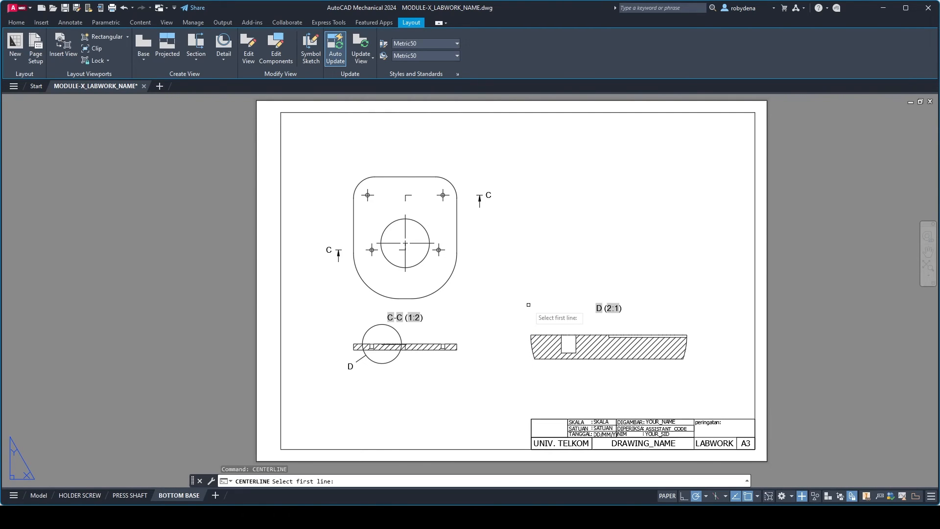
scroll(392, 336, "up", 8)
middle_click_drag(242, 374, 385, 282)
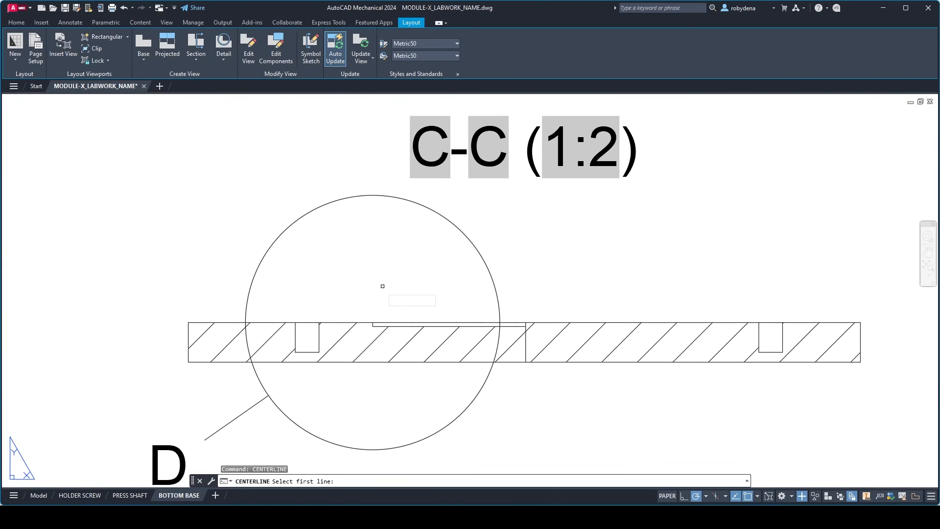
left_click(297, 336)
left_click(320, 336)
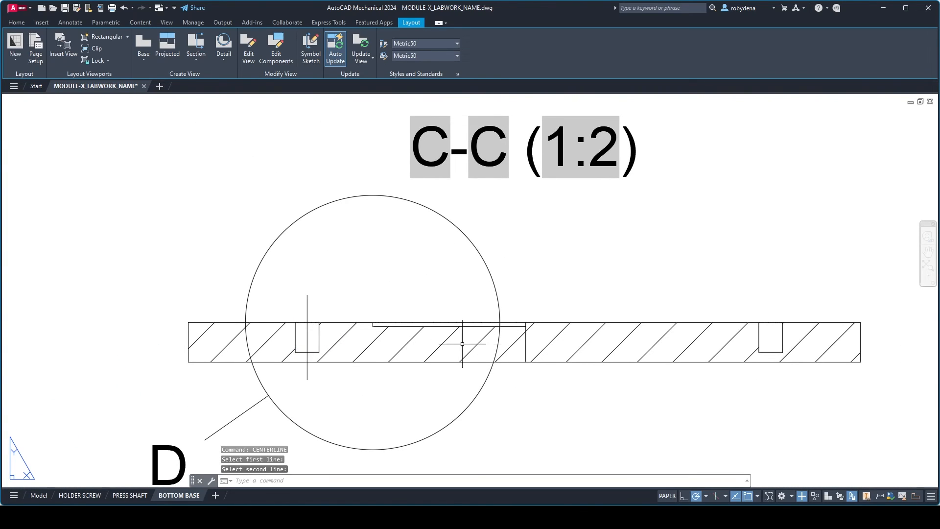
- Add a center line between the side walls of the right hole in section view C-C
scroll(497, 347, "down", 4)
middle_click_drag(604, 351, 516, 359)
scroll(451, 351, "up", 4)
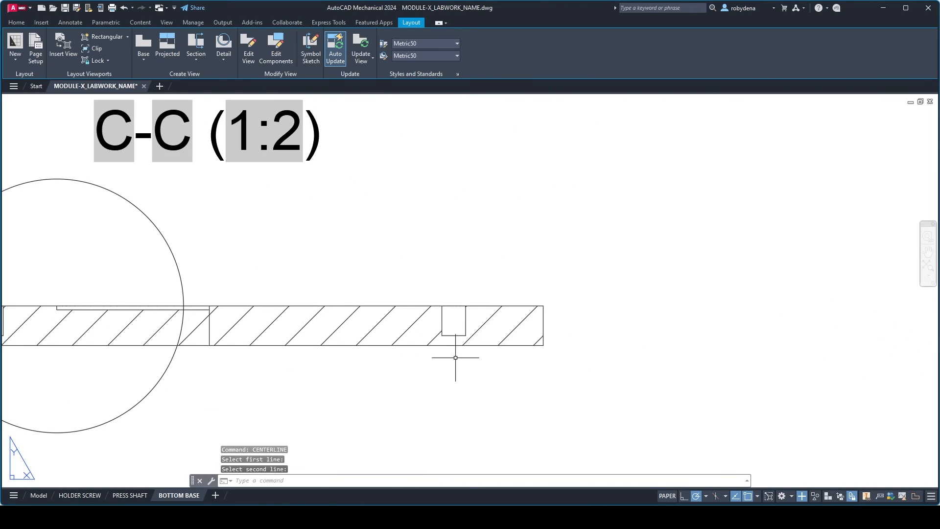
right_click(442, 321)
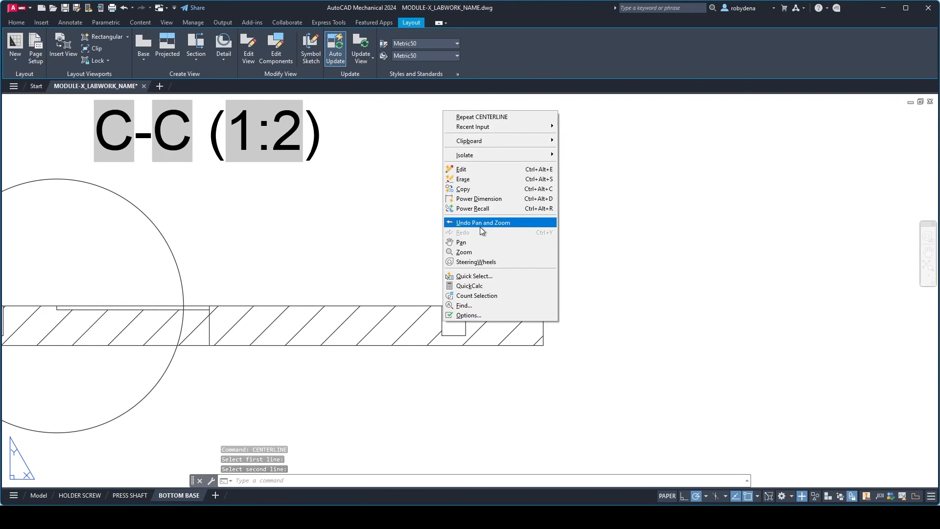
left_click(493, 118)
left_click(442, 324)
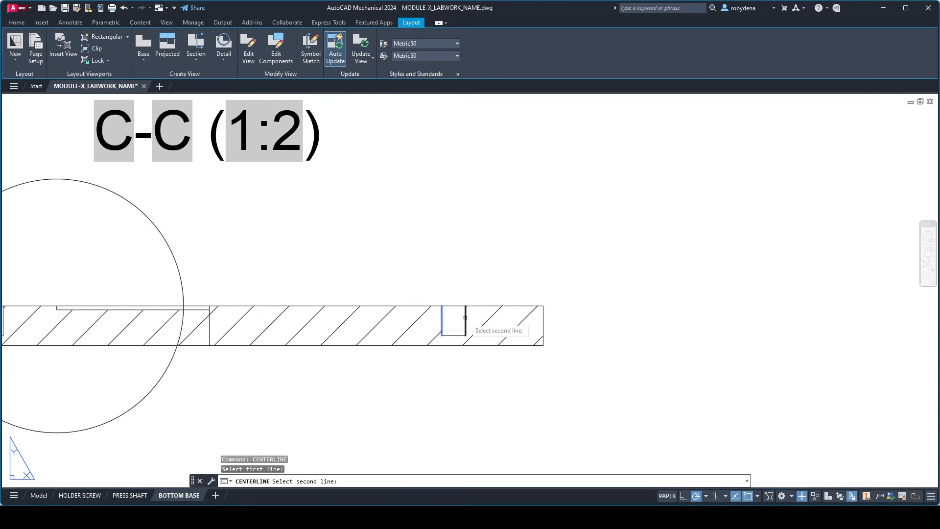
left_click(466, 324)
- Add a center line between the side walls of the hole in detail view D
scroll(539, 323, "down", 4)
middle_click_drag(692, 330, 346, 343)
scroll(346, 343, "up", 2)
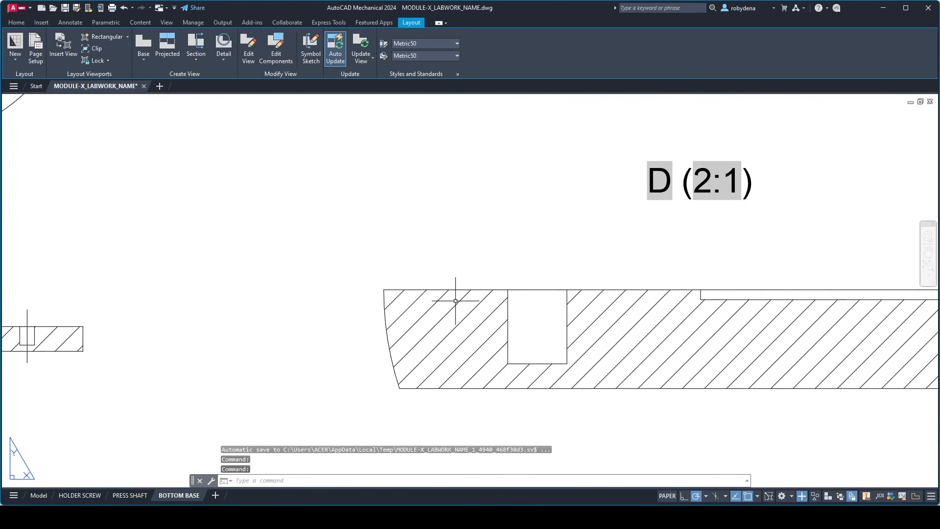
right_click(473, 268)
left_click(508, 272)
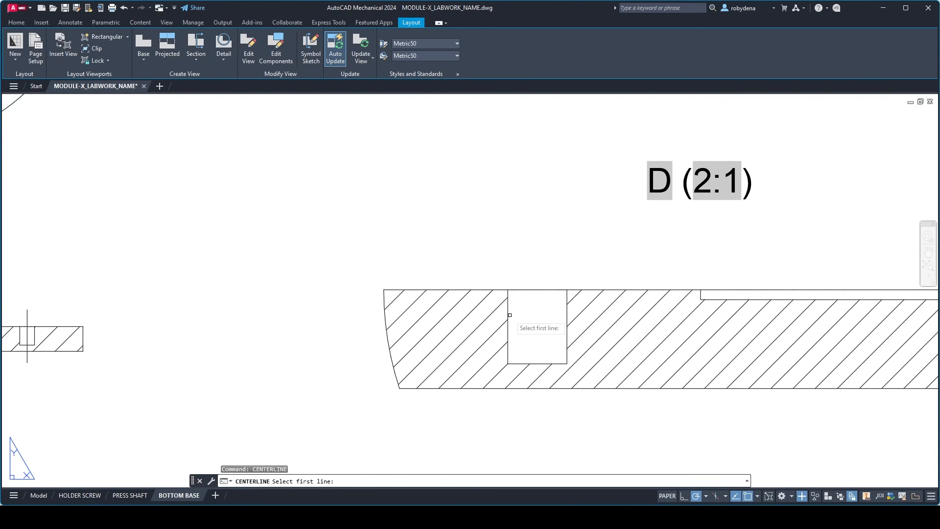
left_click(509, 319)
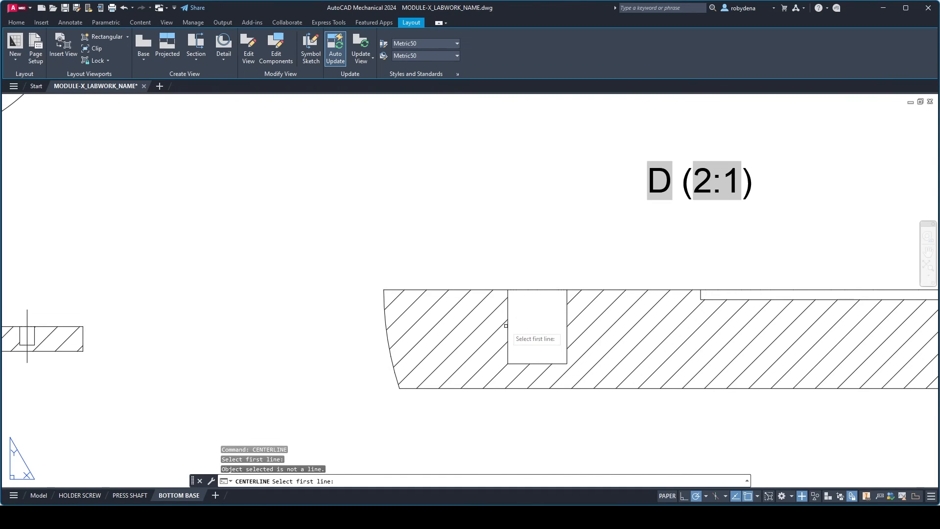
left_click(509, 323)
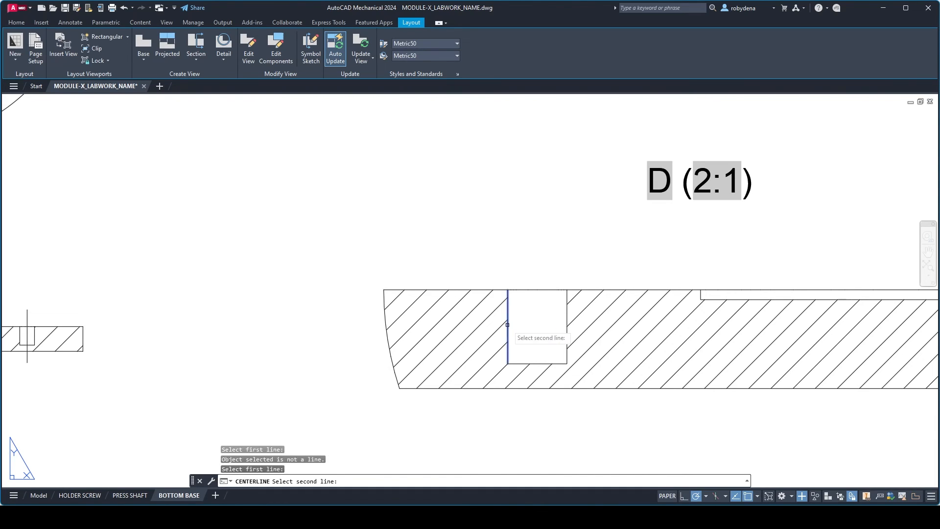
left_click(566, 317)
scroll(539, 313, "down", 6)
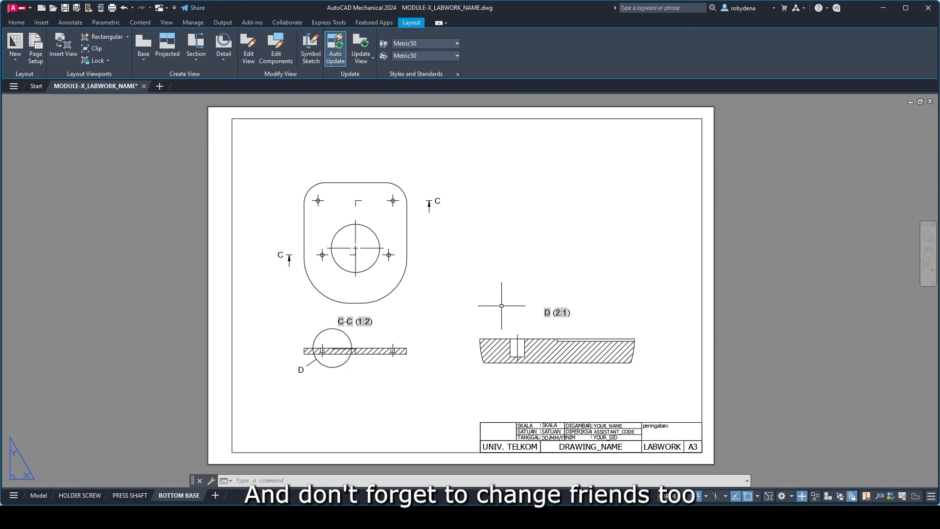
- Set the title block's DRAWING_NAME attribute to BOTTOM BASE and apply it
double_click(539, 433)
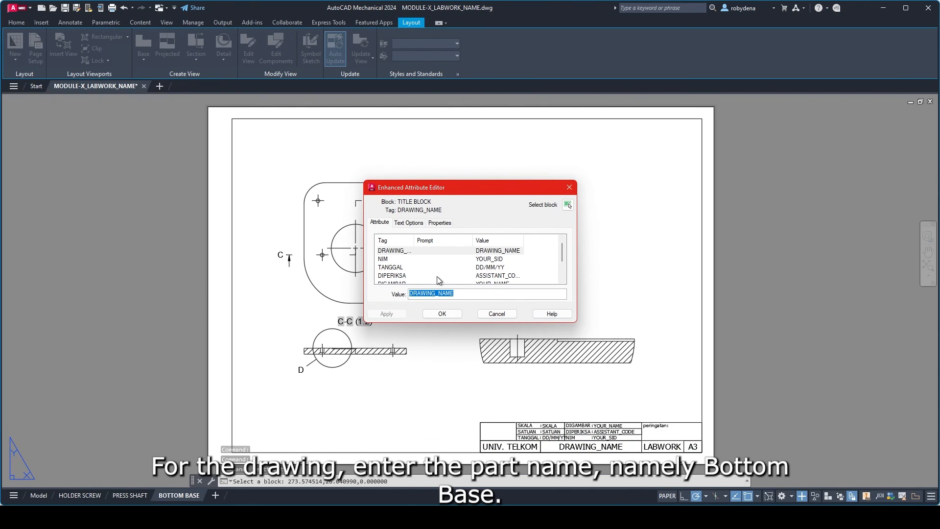
type("BOTTOM BASE")
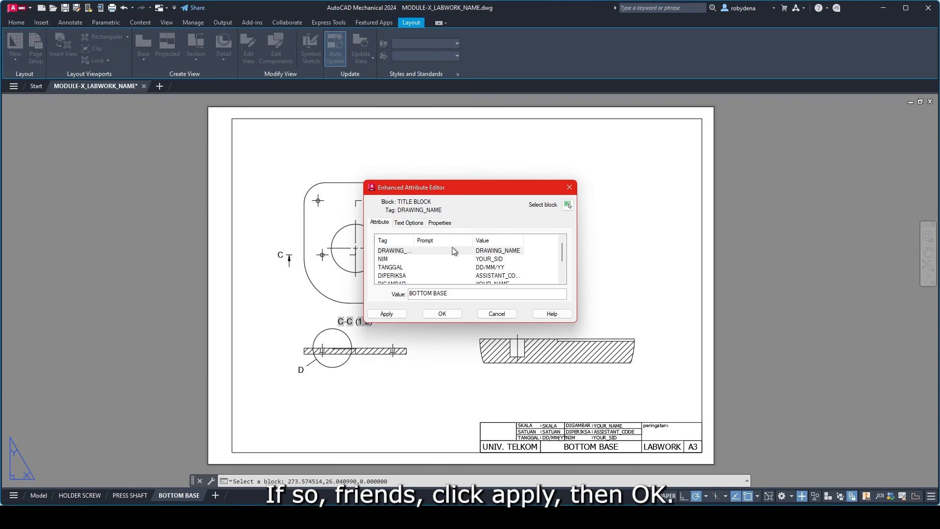
left_click(387, 314)
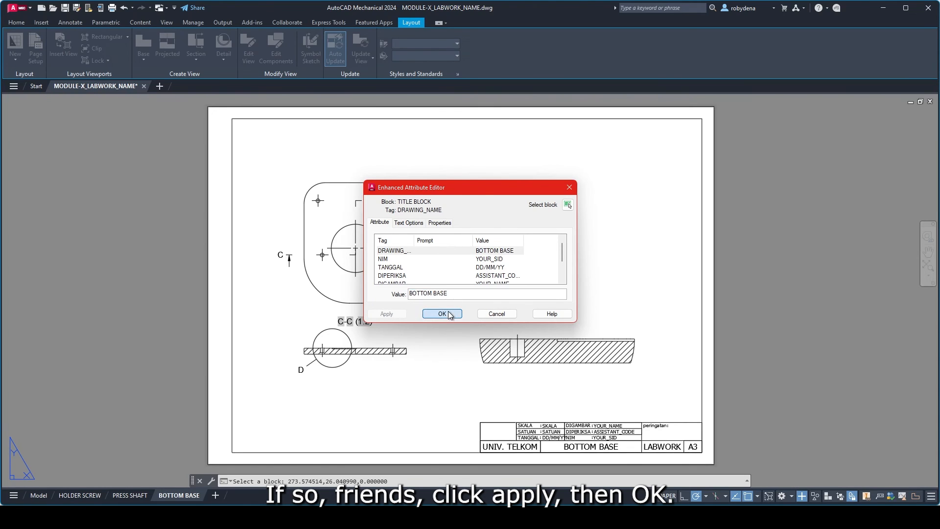
left_click(442, 314)
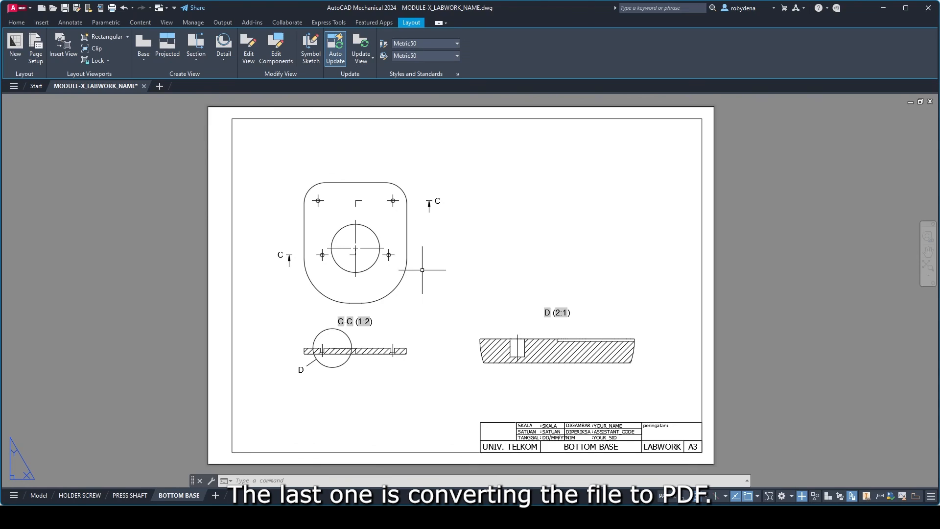
- Export all layouts to a PDF file named MODULE-X_LABWORK_NAME.pdf in the LABWORK folder
left_click(225, 22)
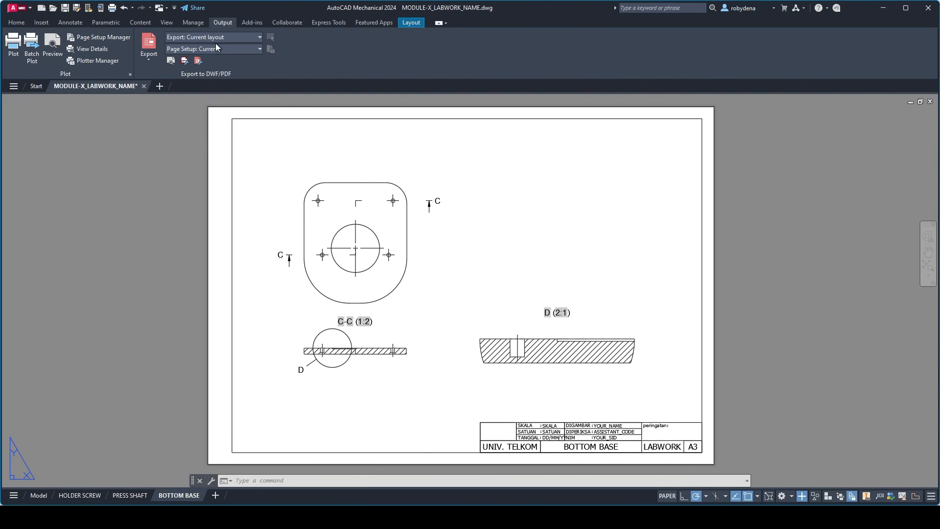
left_click(257, 36)
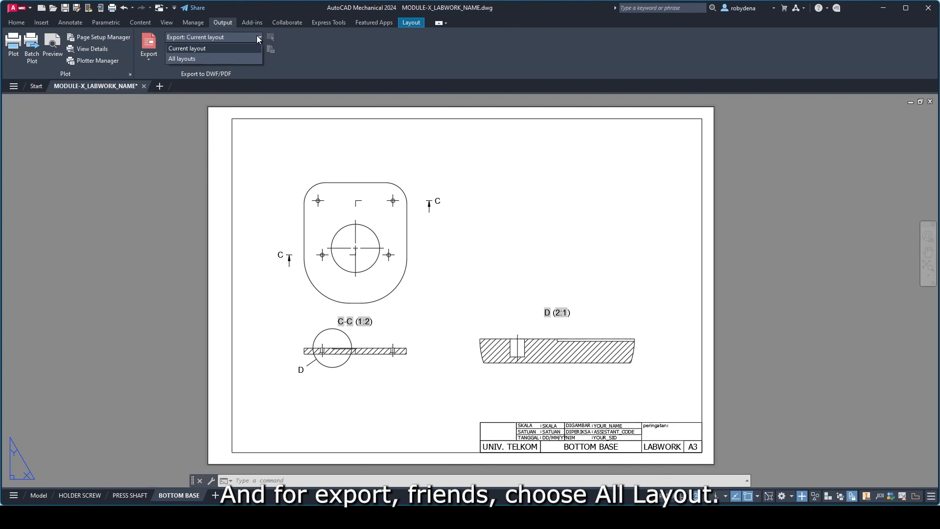
left_click(199, 58)
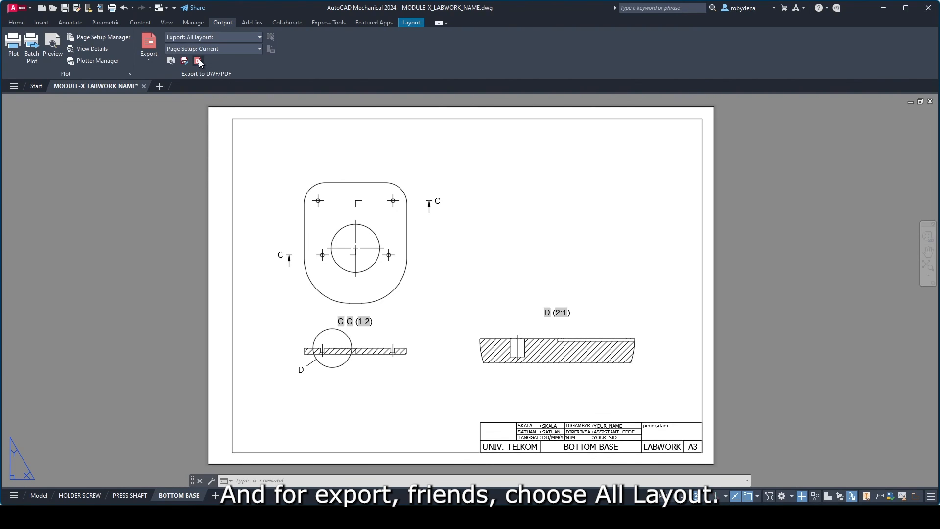
left_click(151, 60)
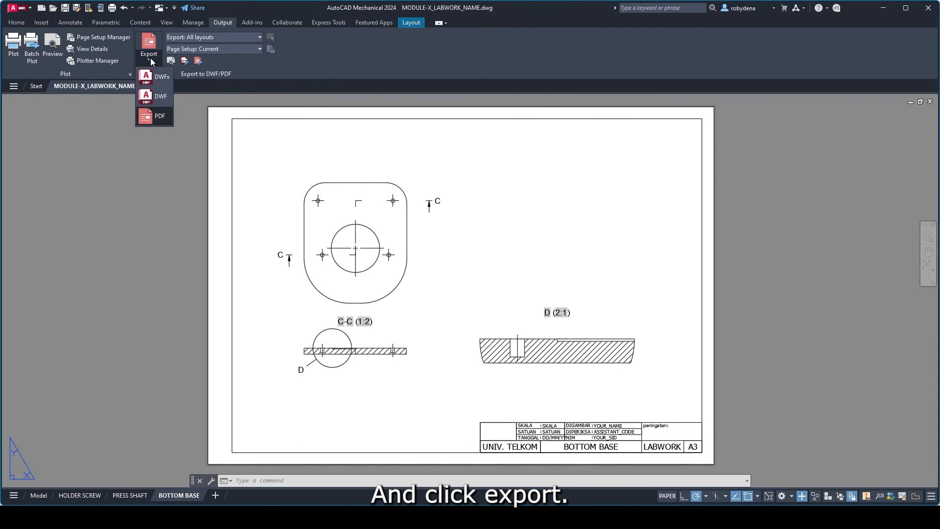
left_click(157, 115)
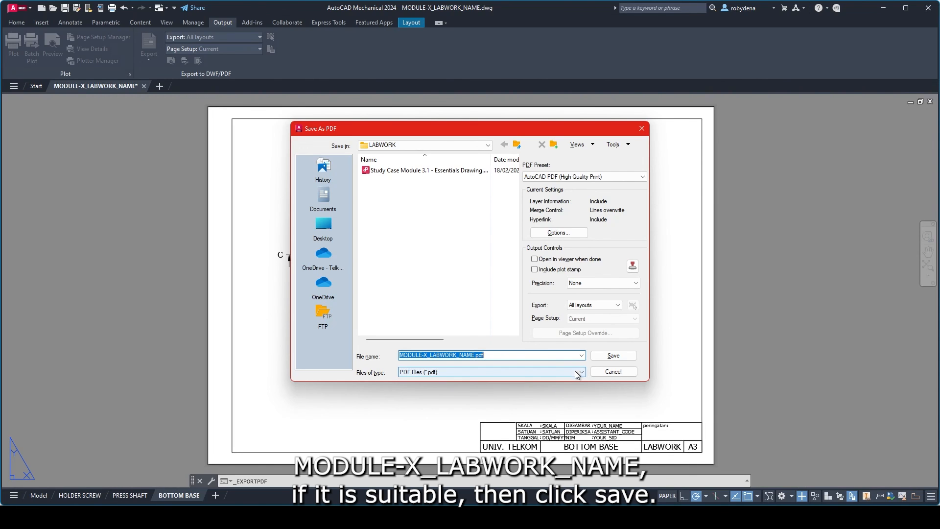
left_click(614, 356)
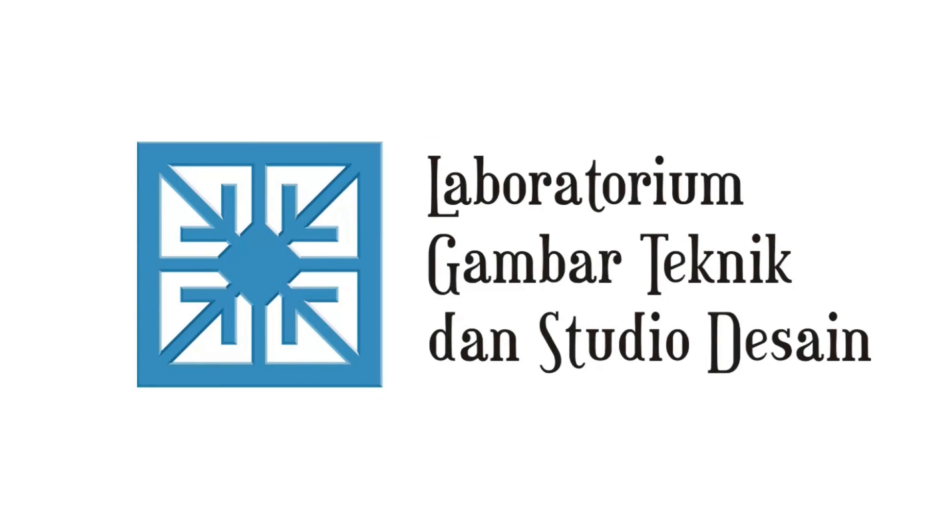